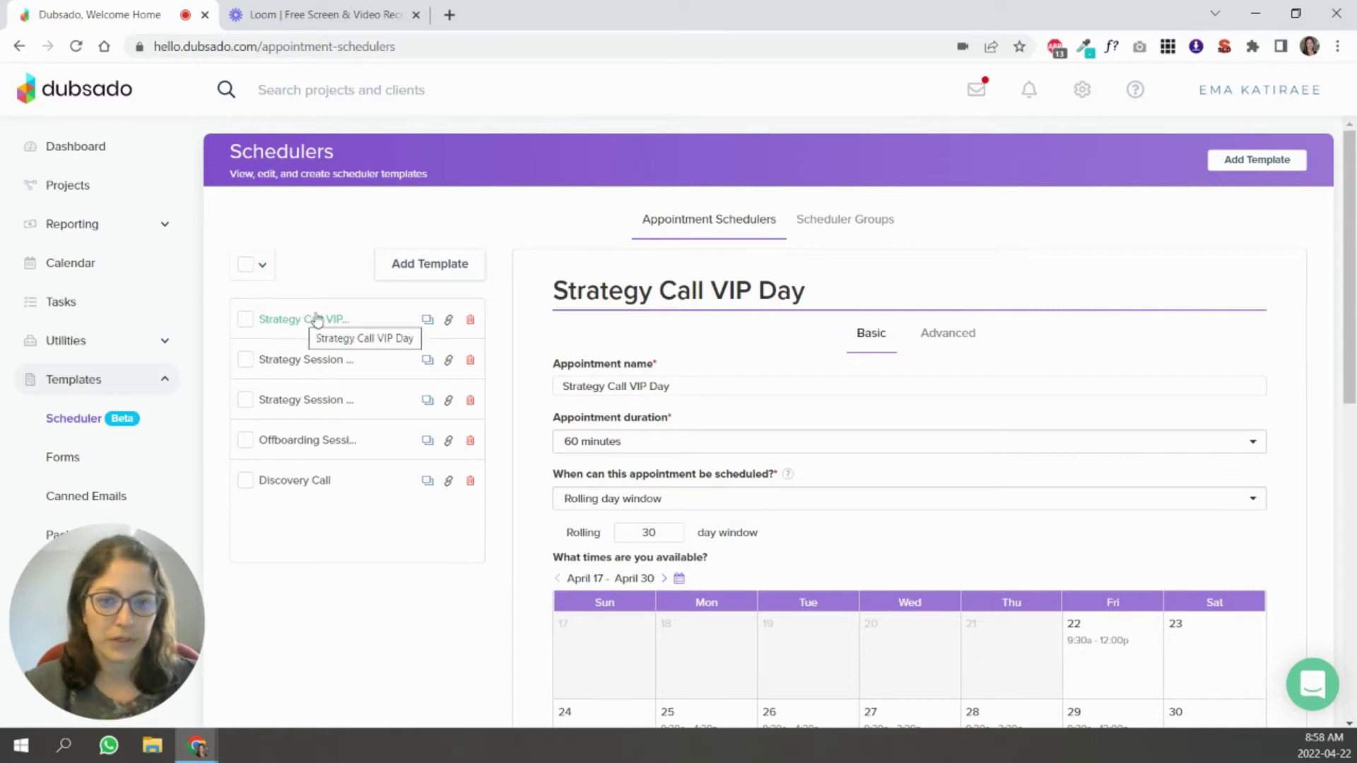
- Add a new scheduler template named 'Sample Appointment'
left_click(1258, 167)
left_click(597, 219)
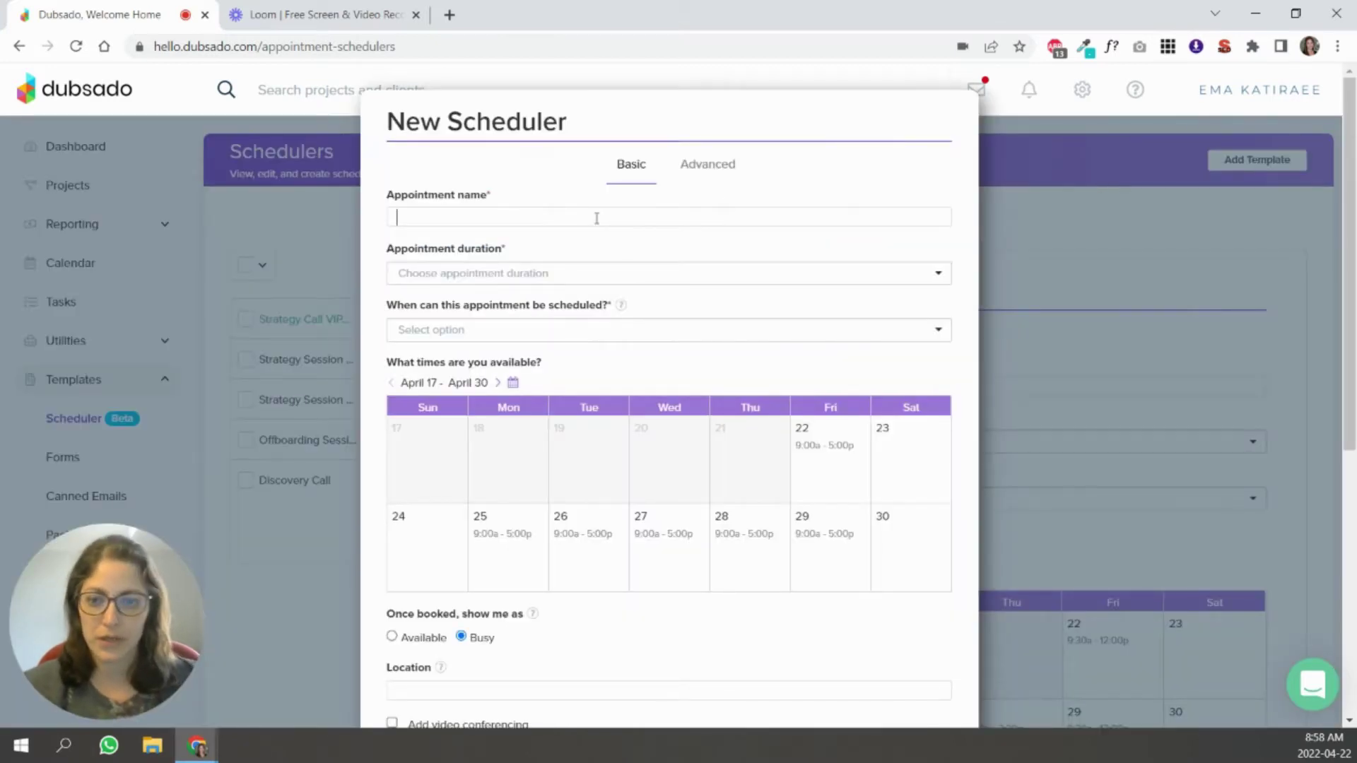
type("Sample ")
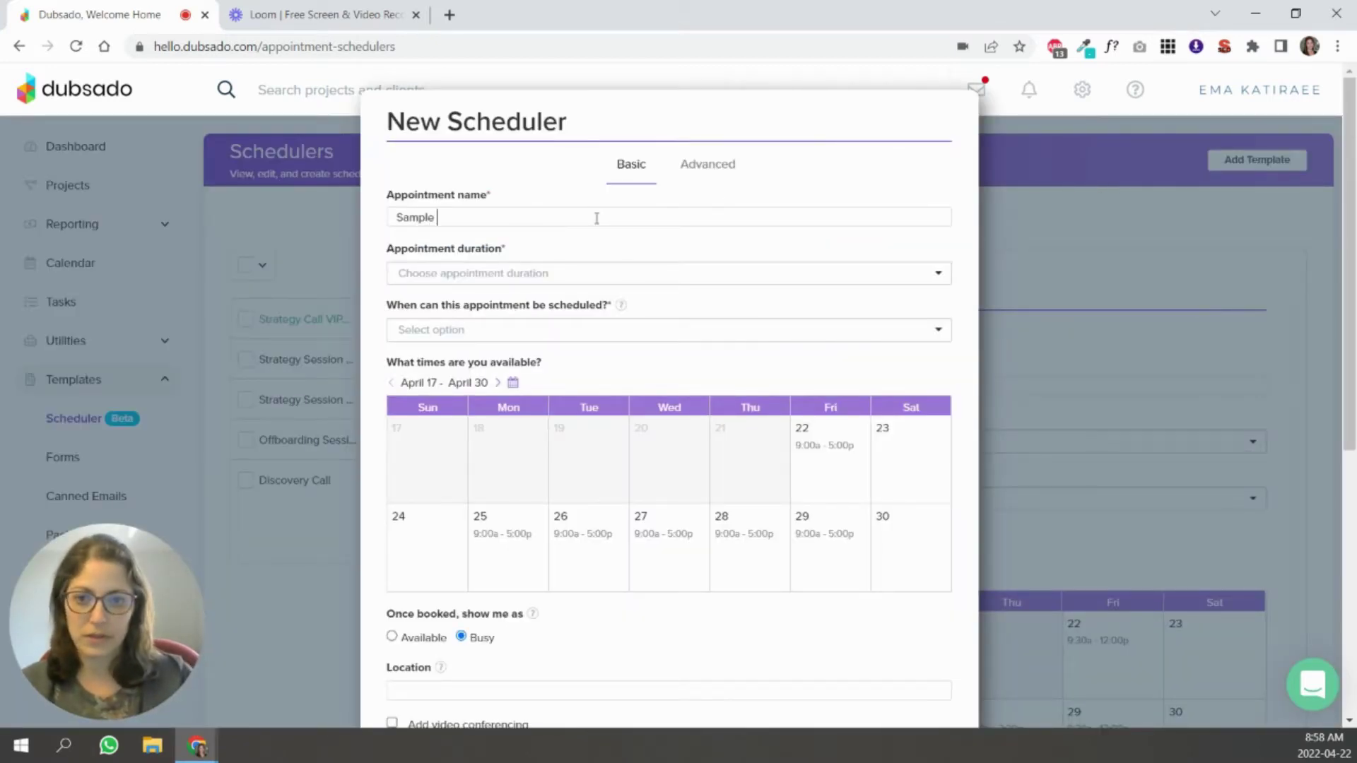
type("Appoi")
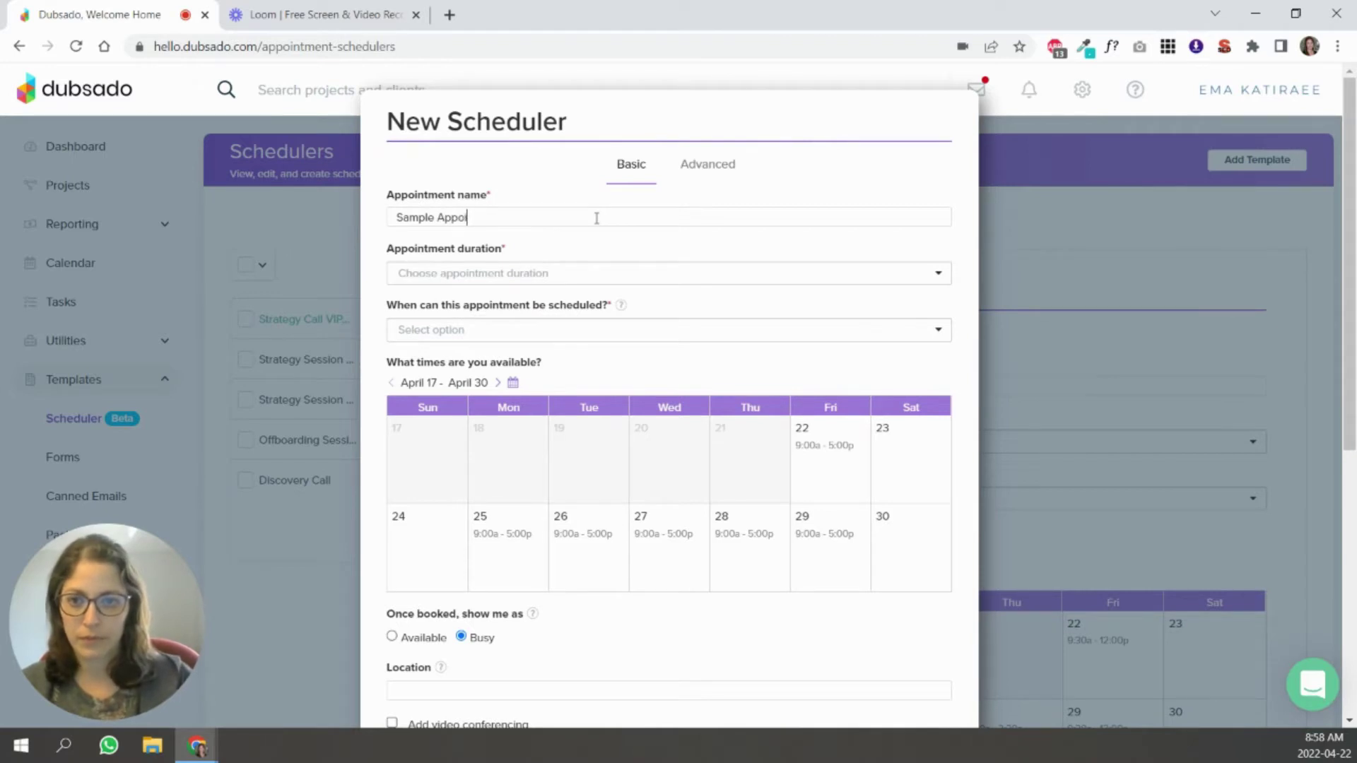
type("ntme")
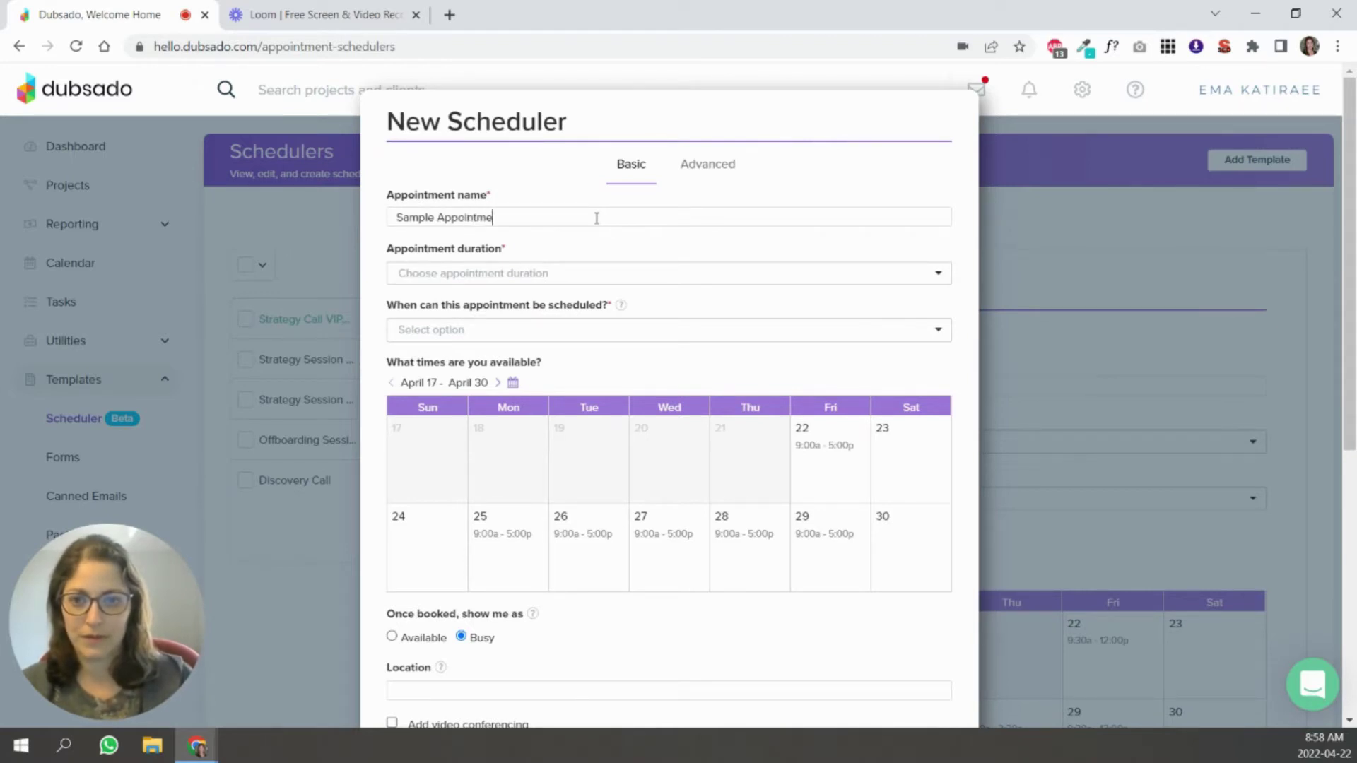
type("nt")
- Set the appointment duration to a custom 20 minutes
left_click(590, 273)
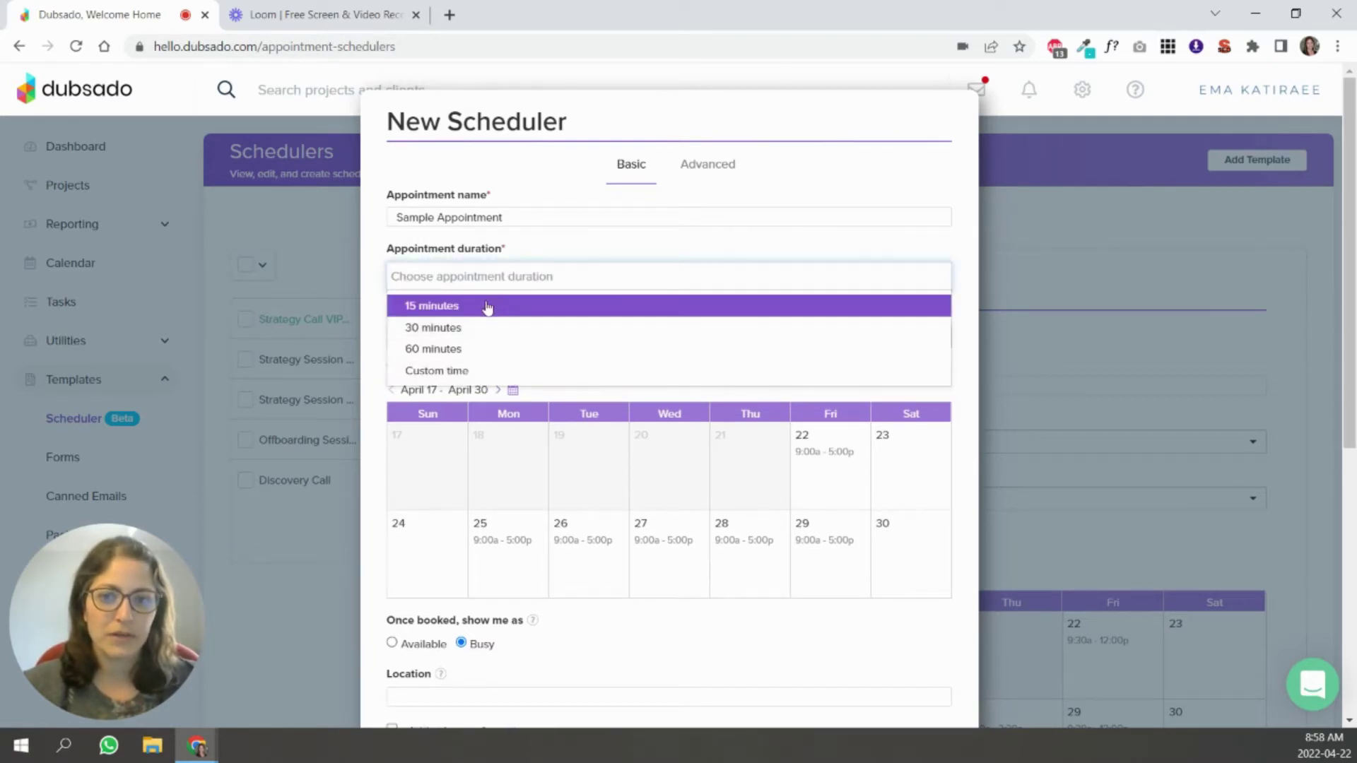
left_click(456, 372)
left_click(443, 315)
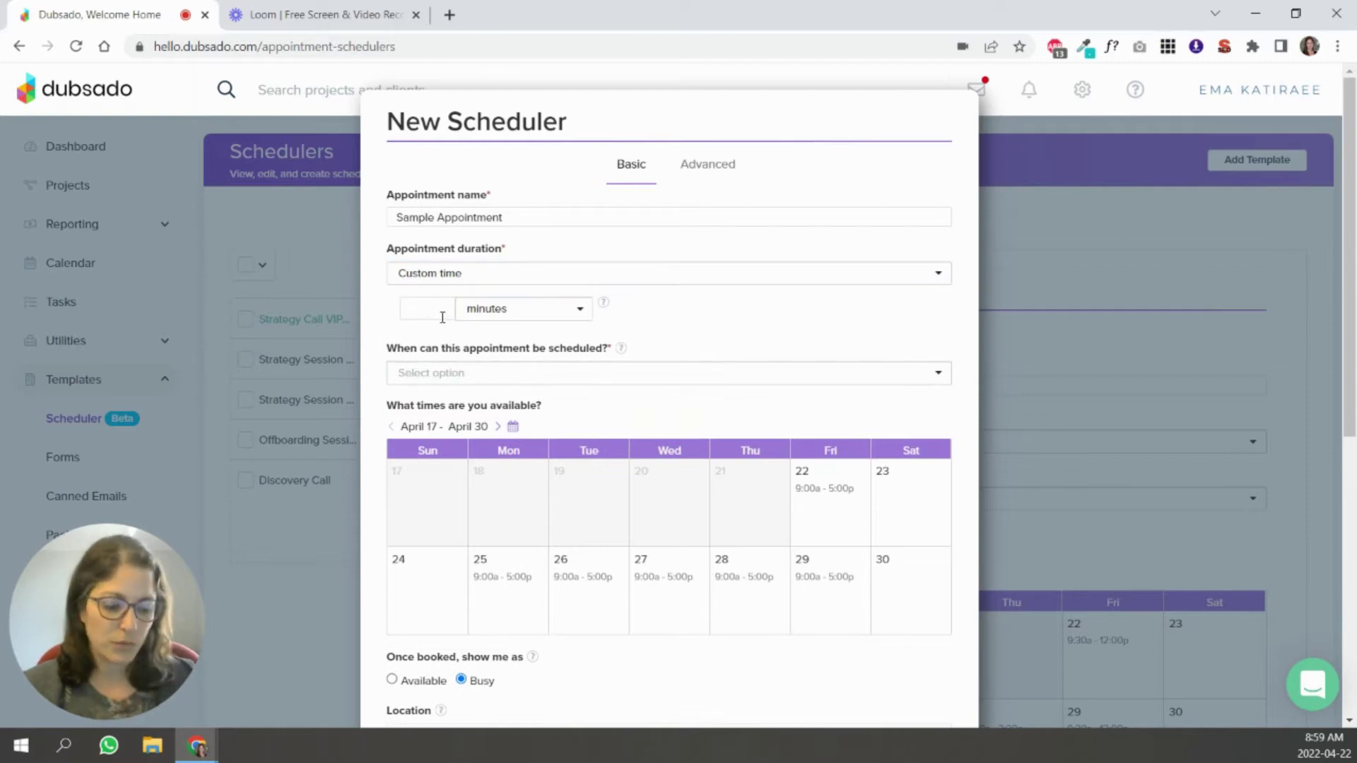
type("20")
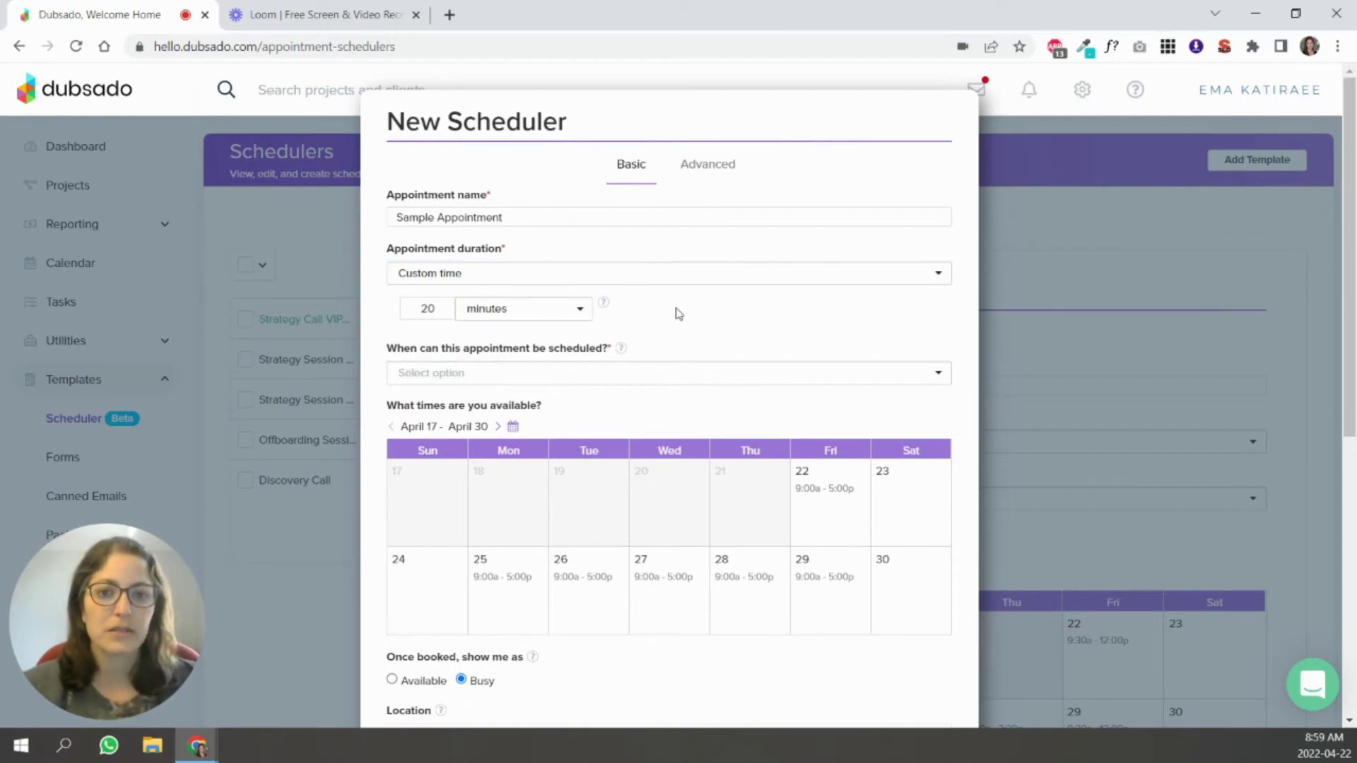
left_click(590, 379)
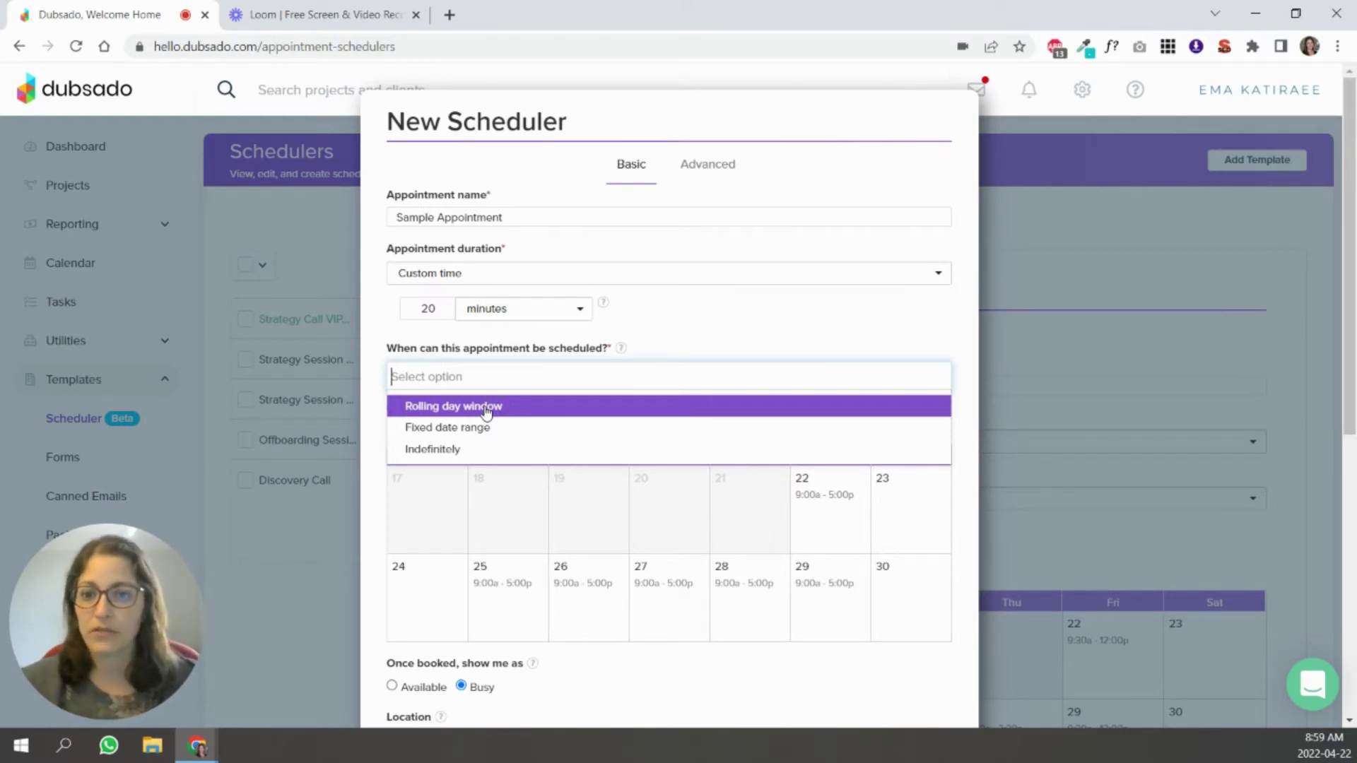
- Choose a rolling day window for scheduling and set it to 30 days
left_click(486, 409)
double_click(487, 411)
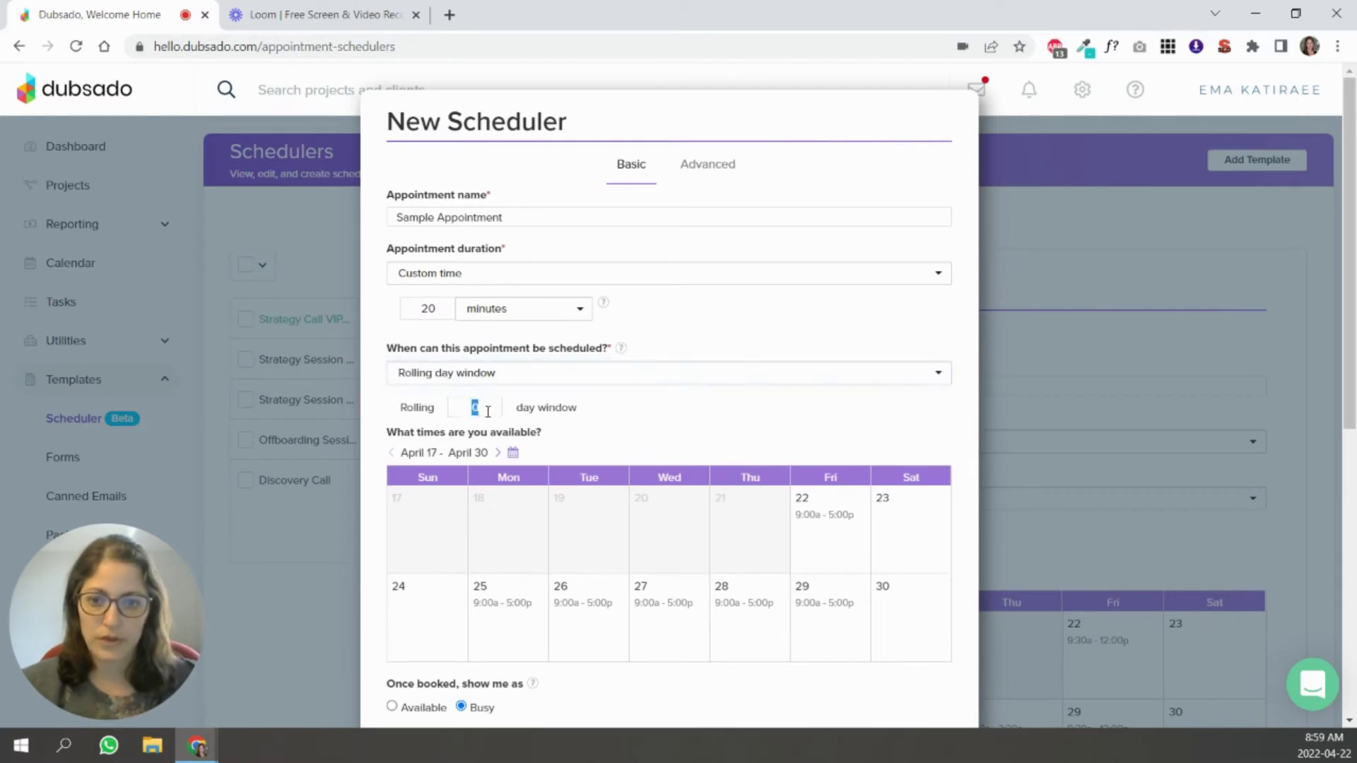
type("30")
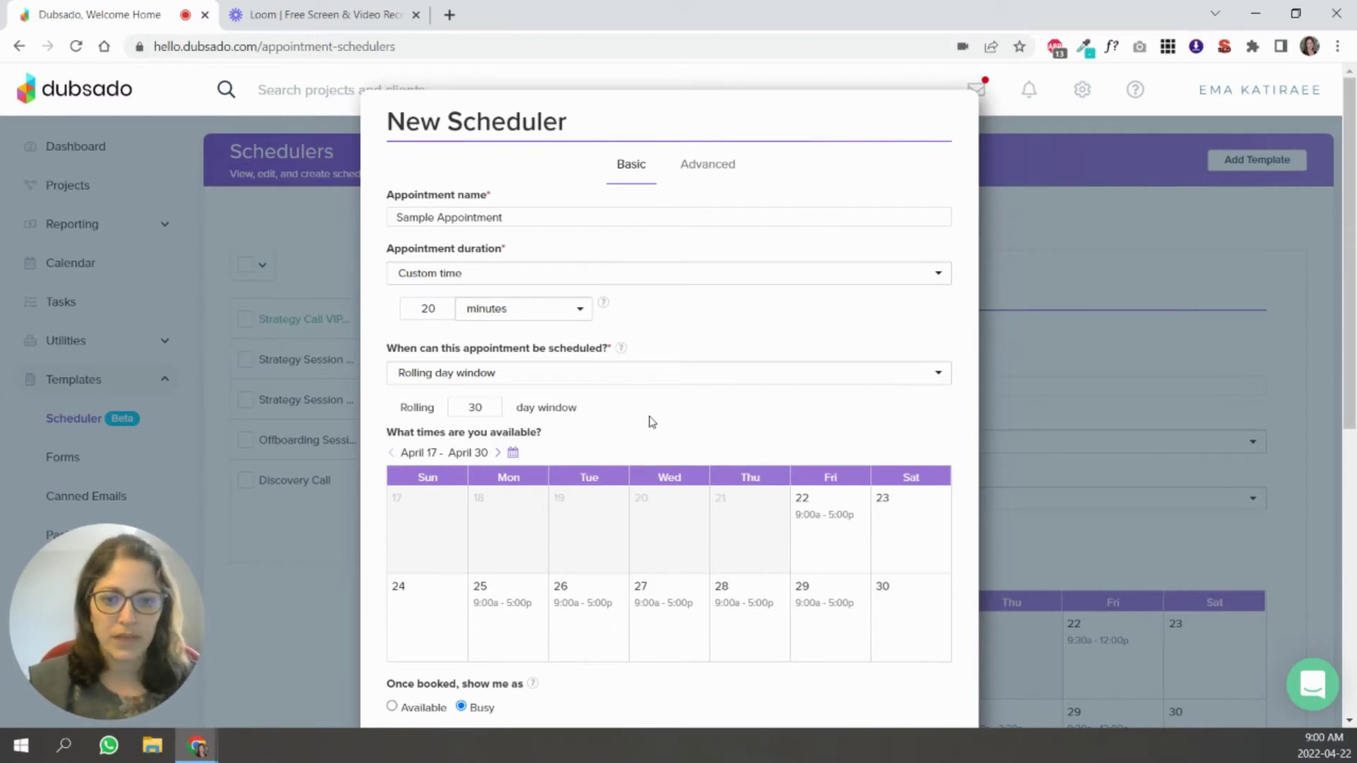
- On Friday April 22, set a 12:00 PM end time and delete the 9:00 AM–5:00 PM slot
scroll(649, 421, "down", 1)
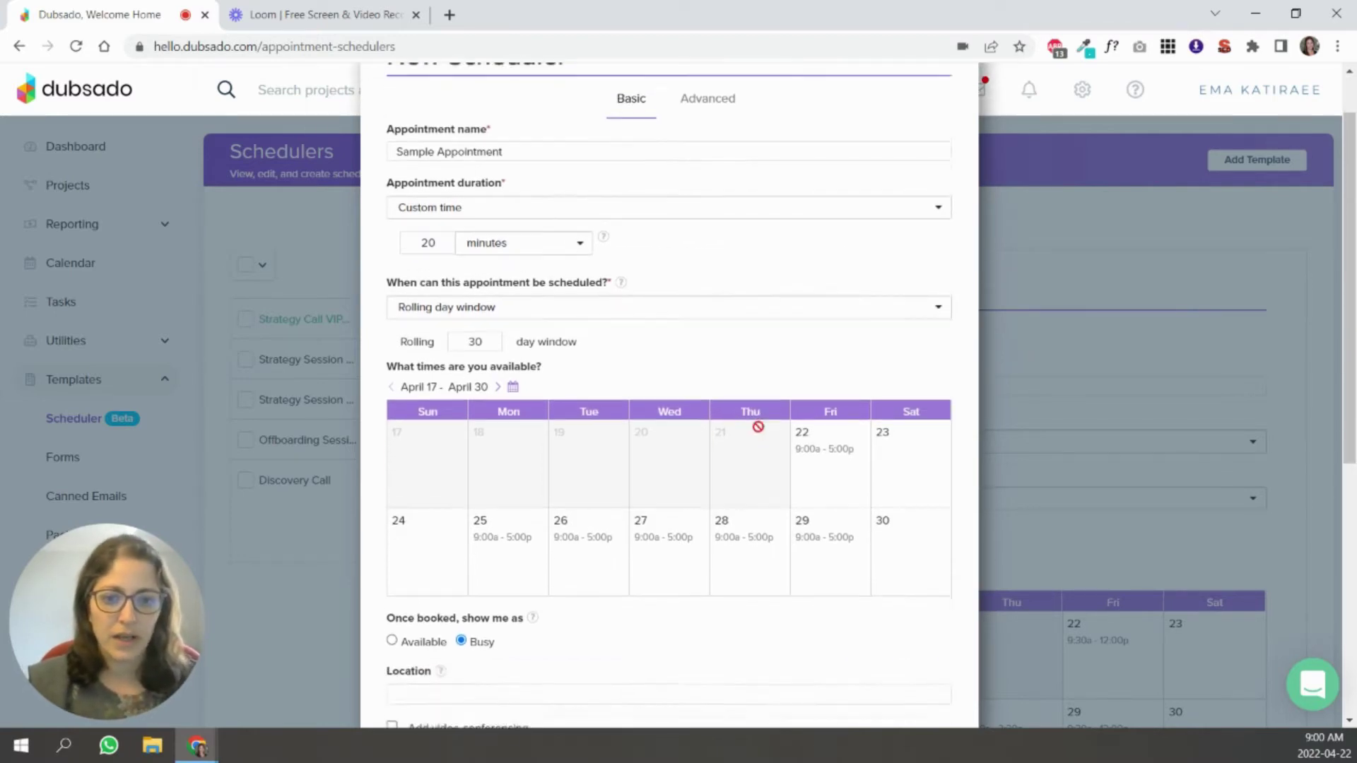
left_click(848, 435)
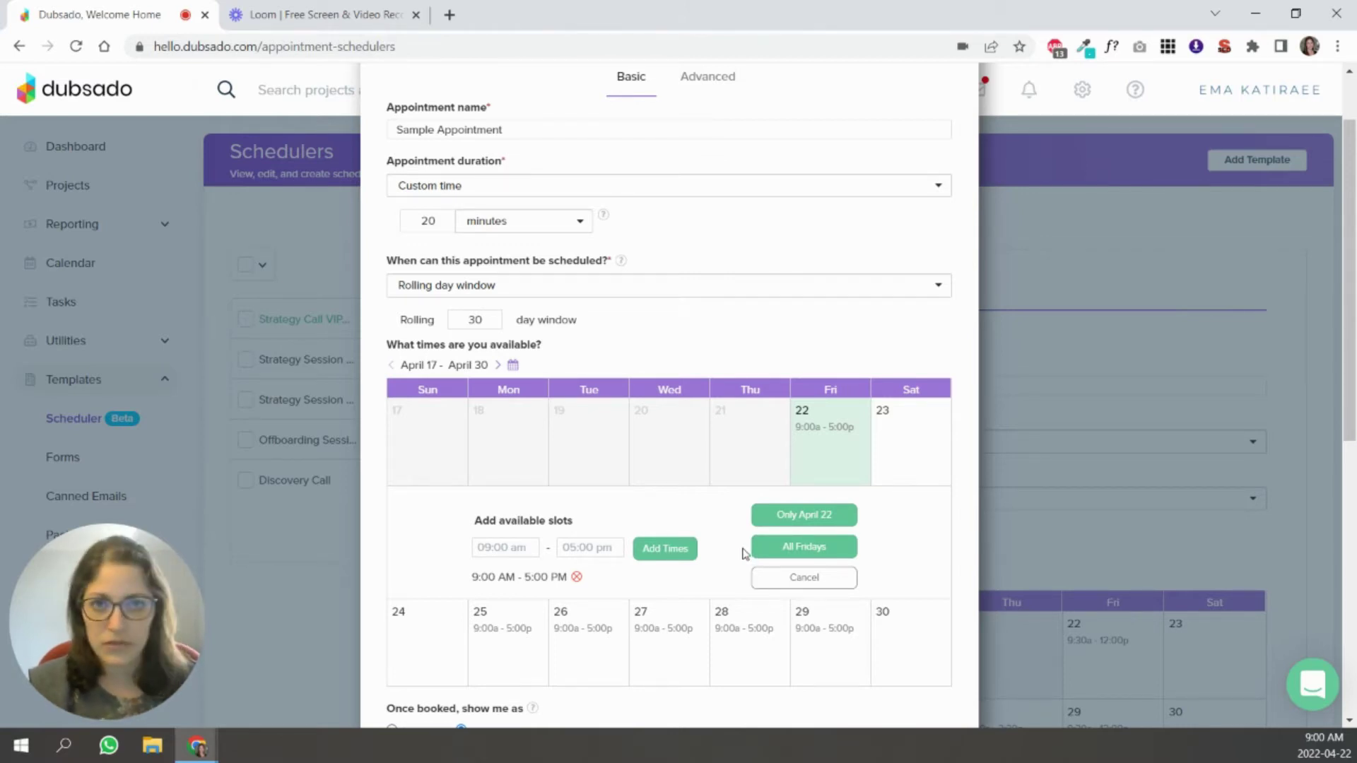
left_click(604, 548)
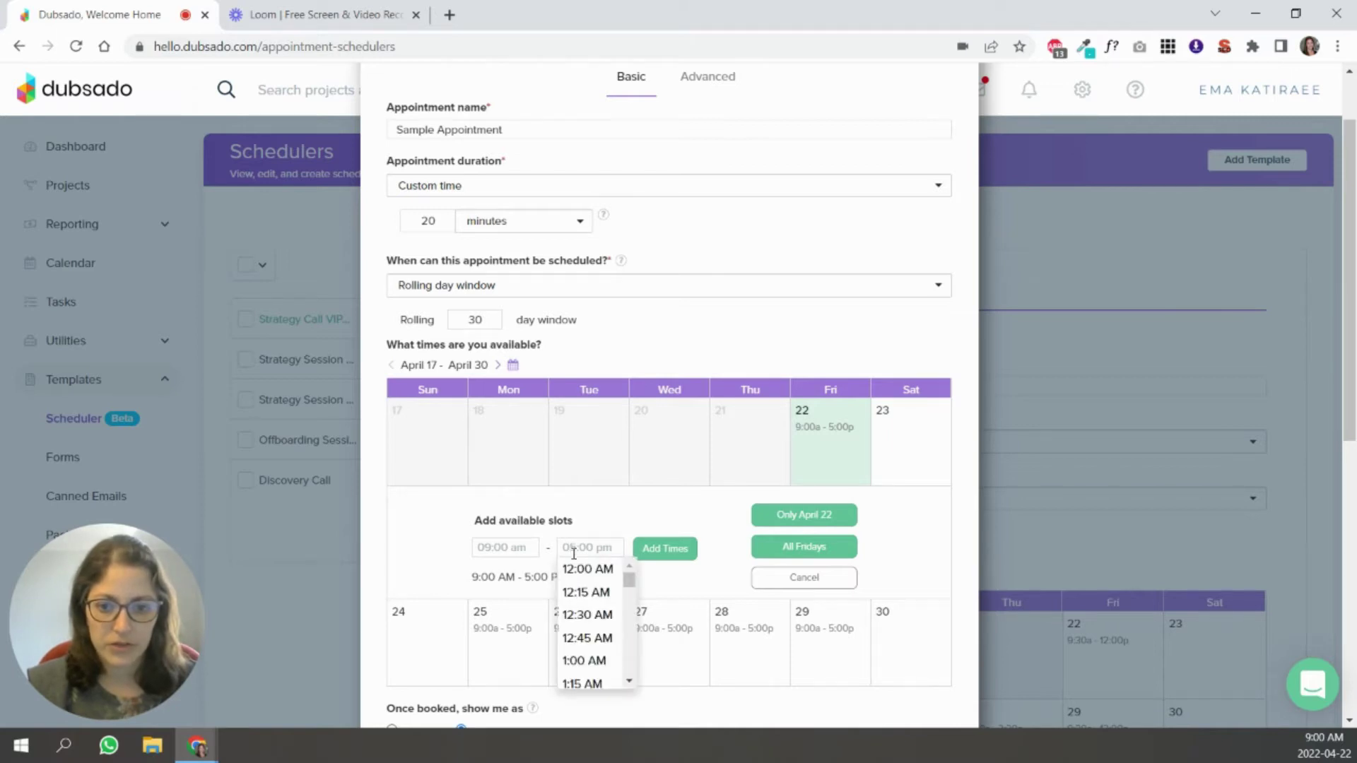
left_click_drag(630, 580, 630, 620)
left_click(590, 670)
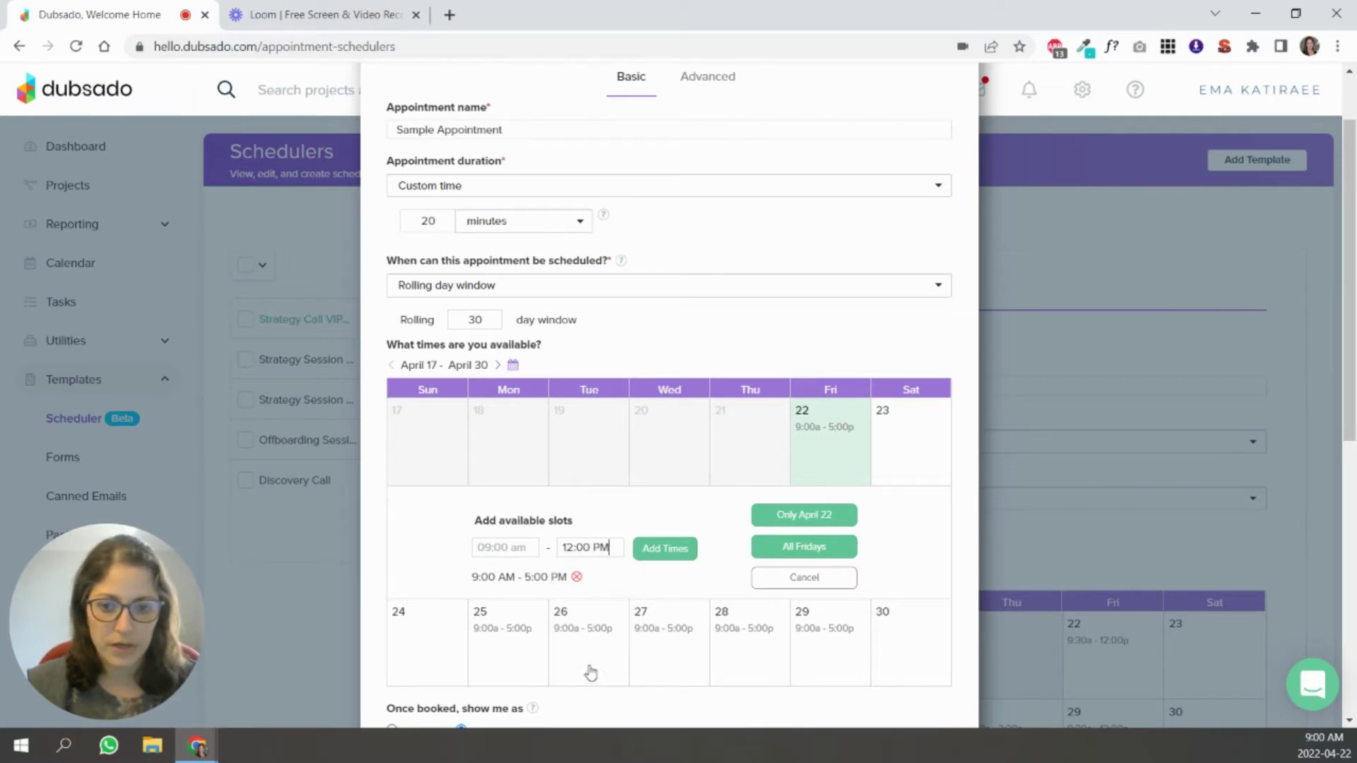
left_click(647, 545)
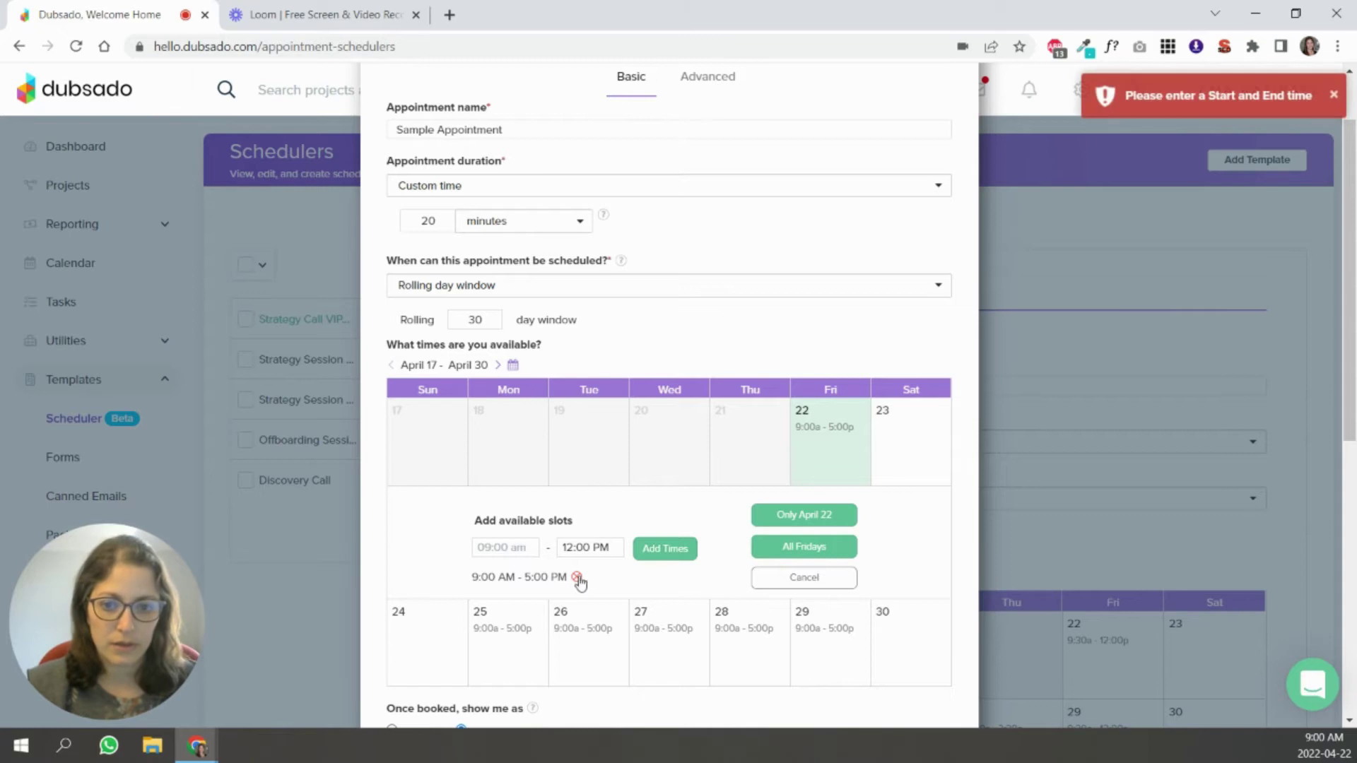
left_click(577, 577)
- Add a 9:00 AM–12:00 PM slot and apply it to all Fridays
left_click(656, 580)
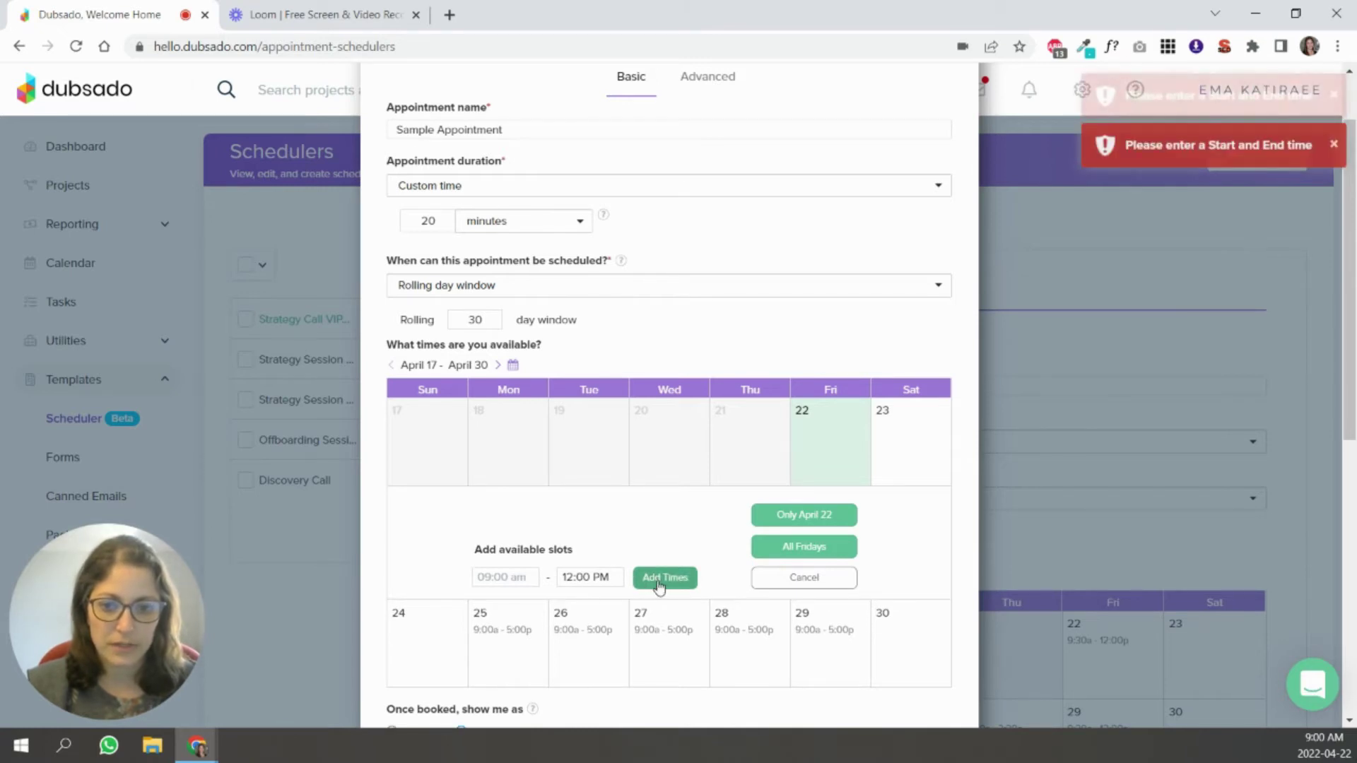
left_click(503, 576)
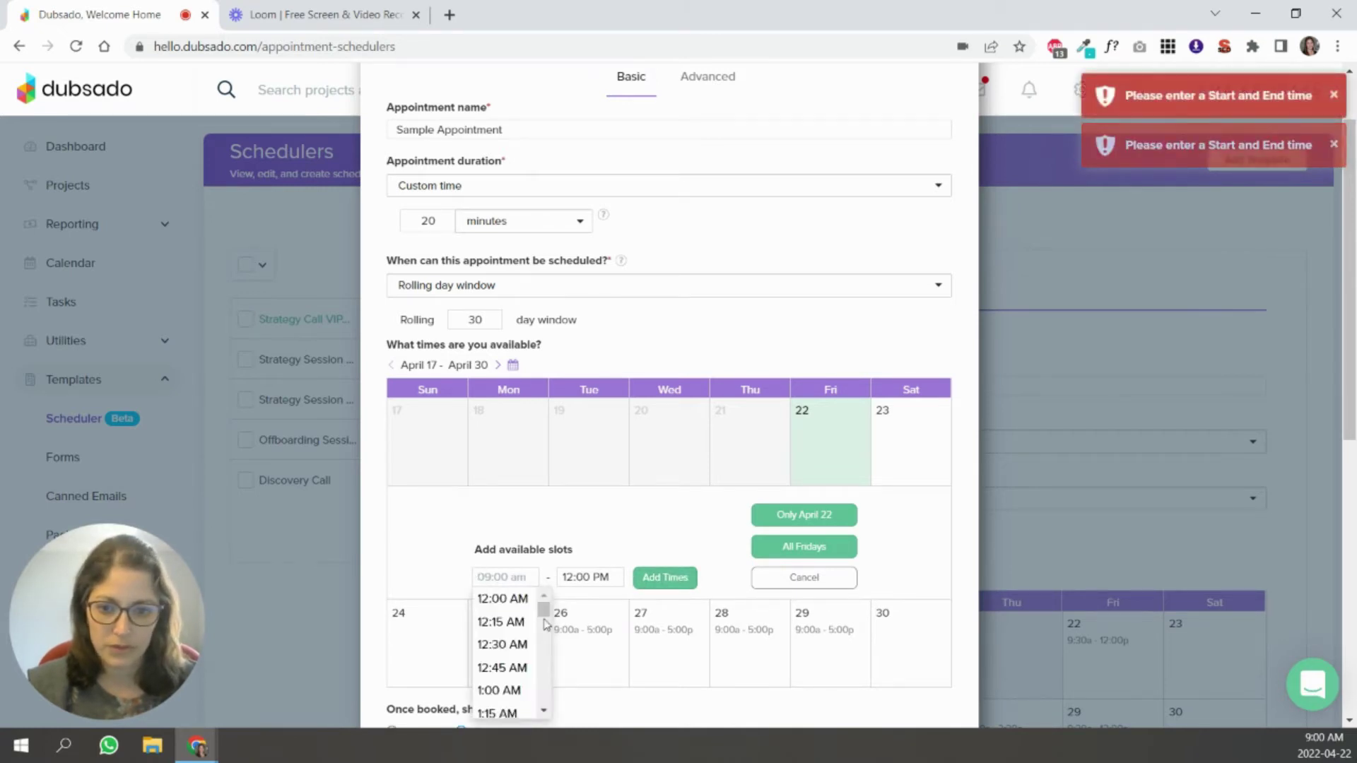
left_click_drag(544, 602, 539, 653)
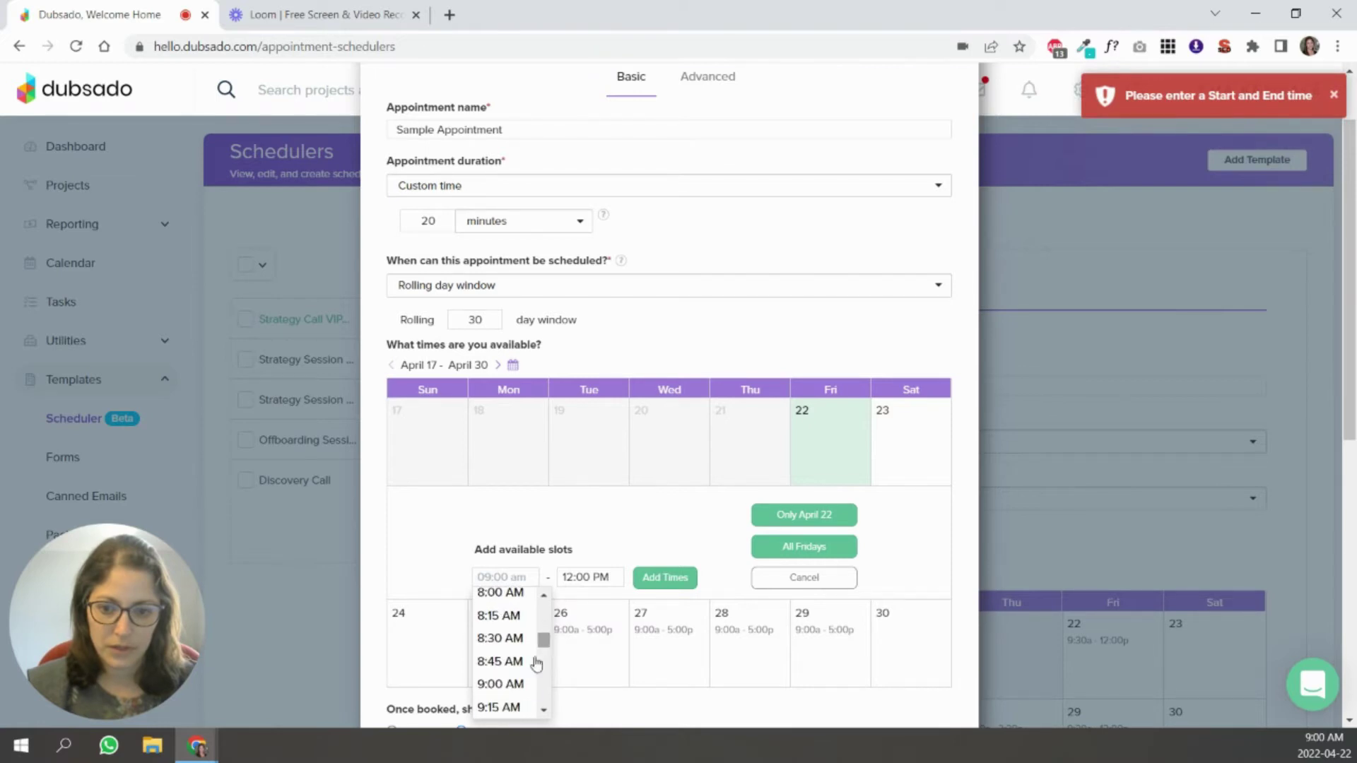
left_click(509, 689)
left_click(645, 578)
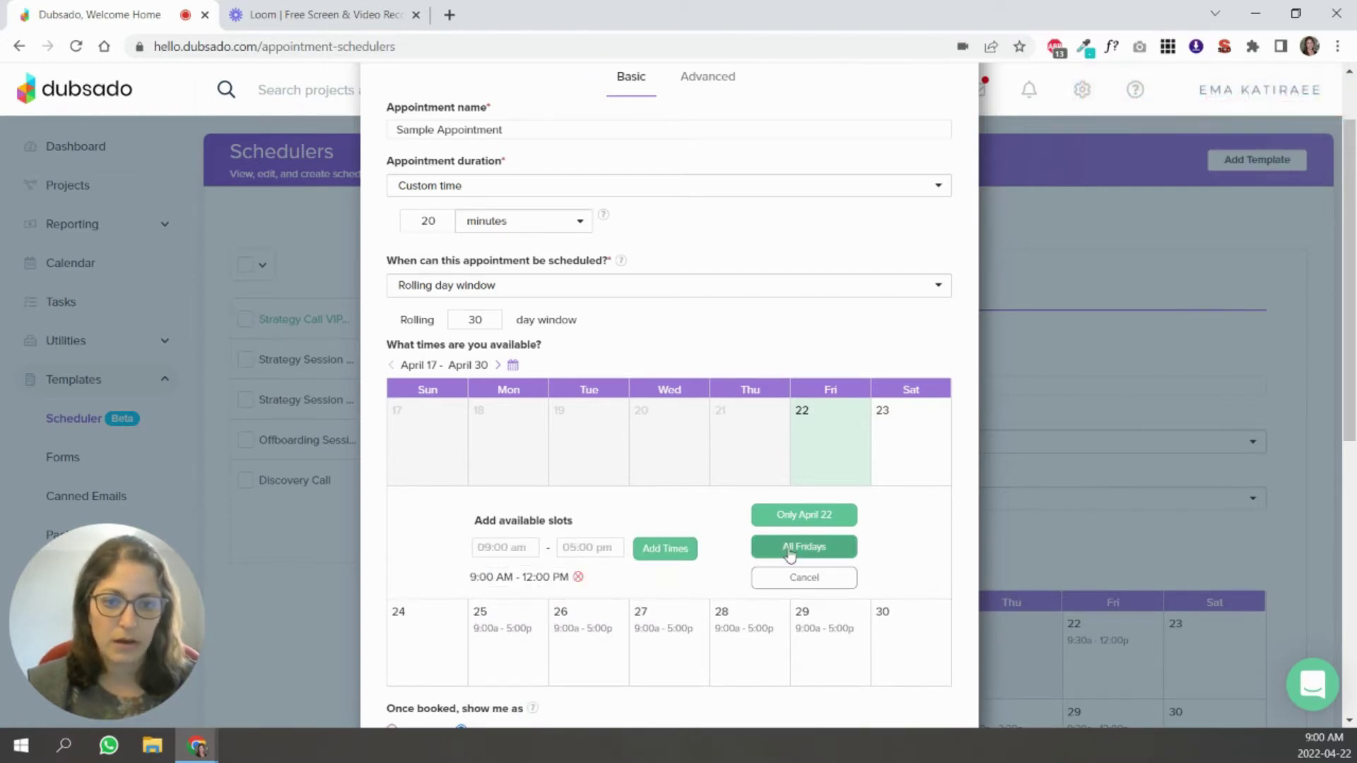
left_click(791, 551)
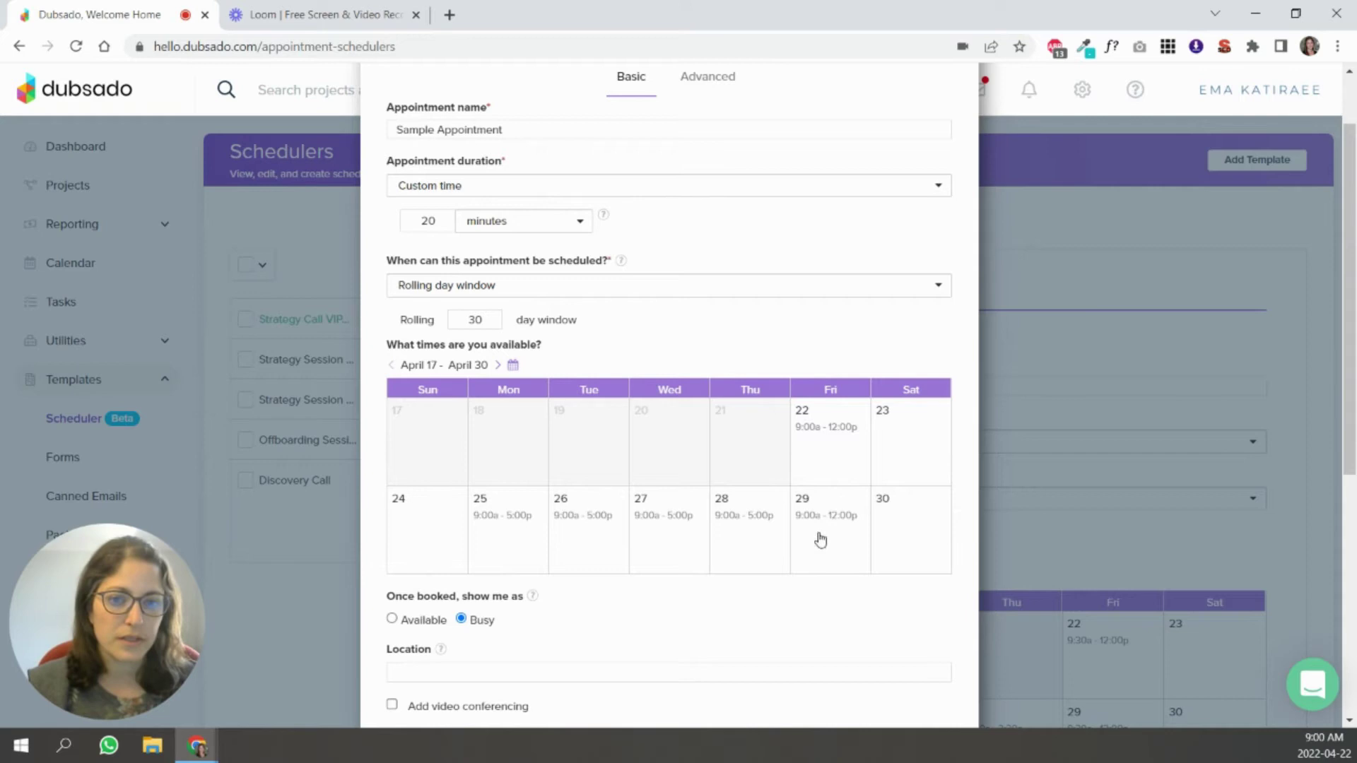
left_click(498, 365)
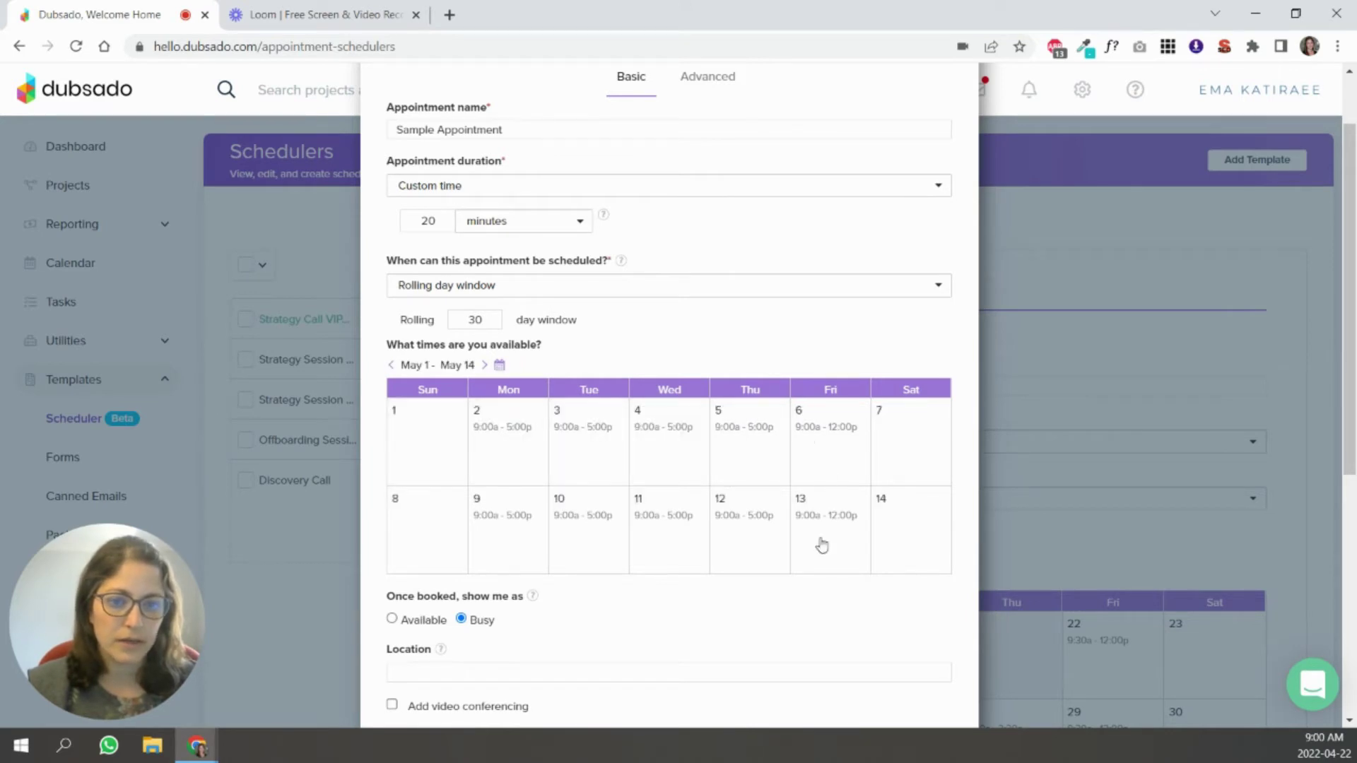
left_click(391, 365)
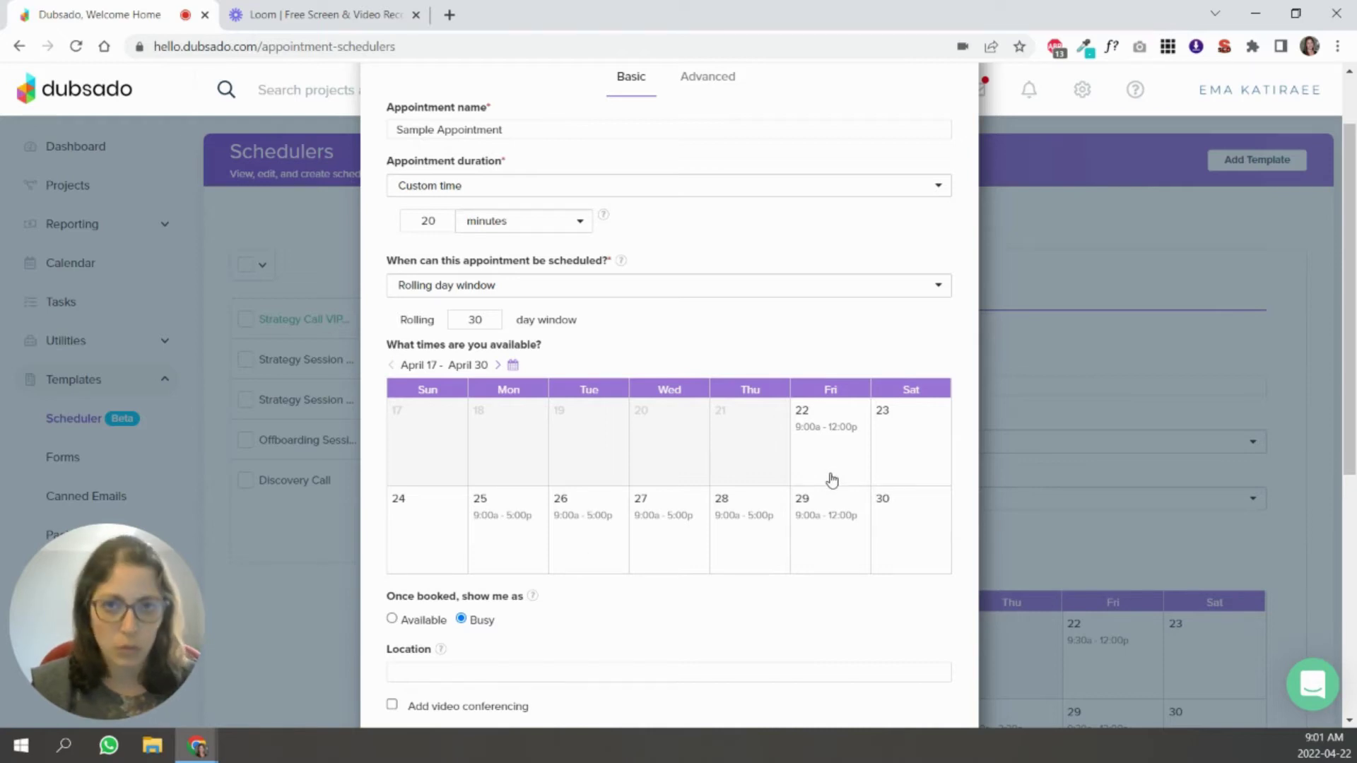
- Add video conferencing as the appointment's location
scroll(739, 523, "down", 2)
scroll(636, 549, "down", 3)
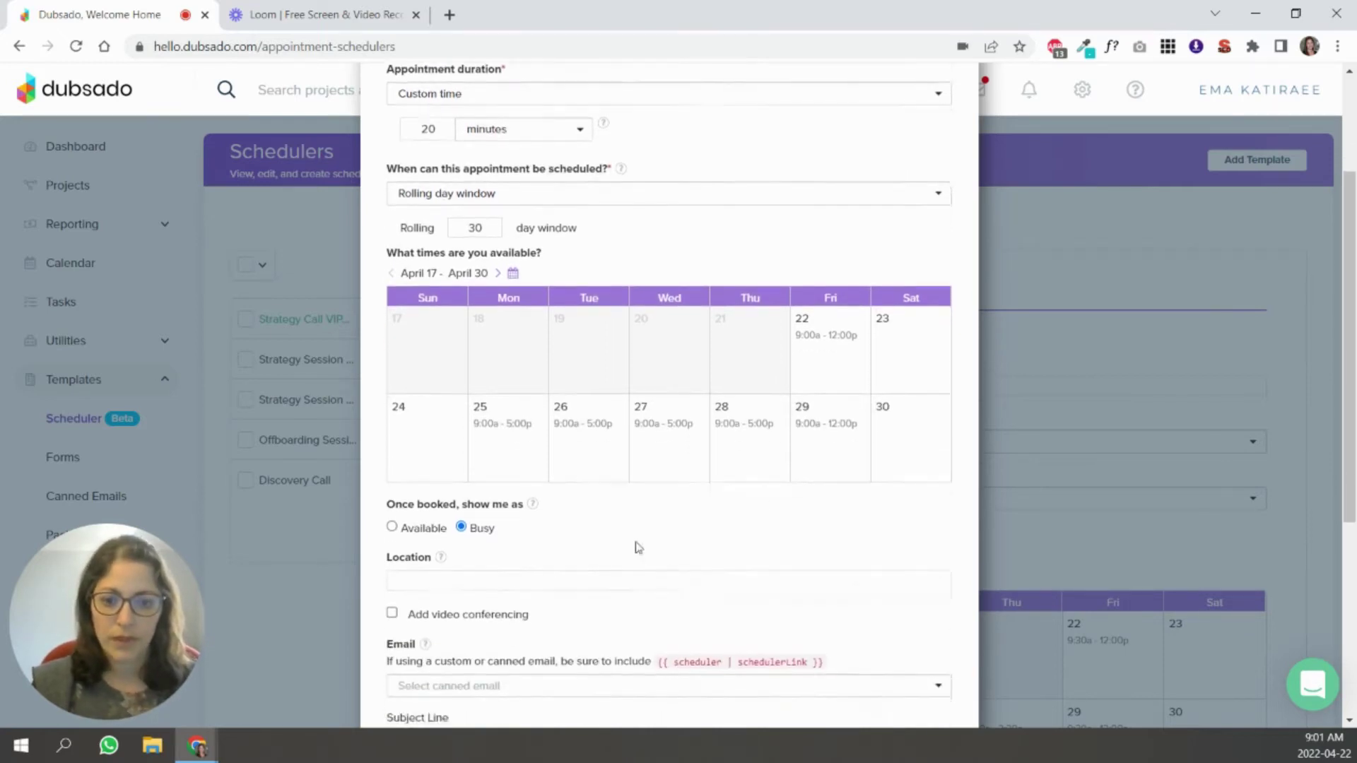
left_click(487, 505)
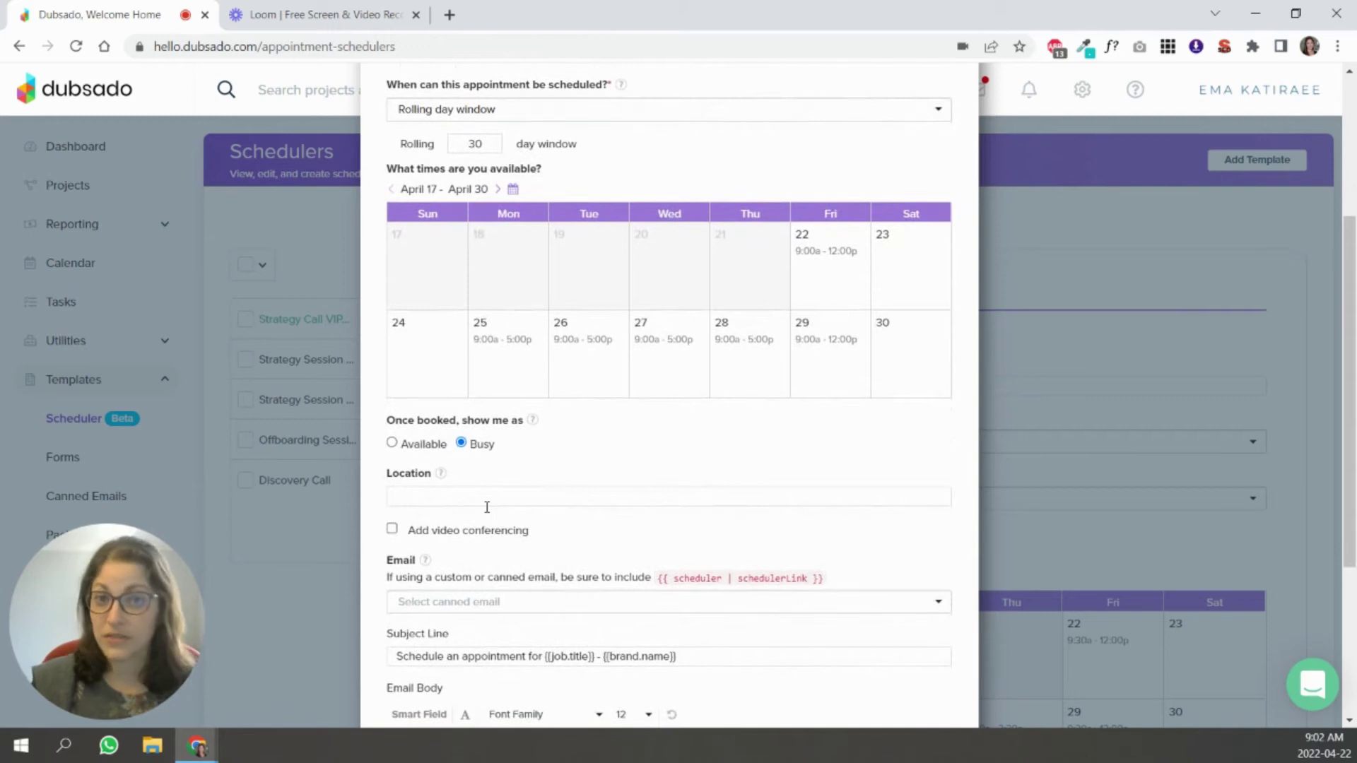
left_click(393, 530)
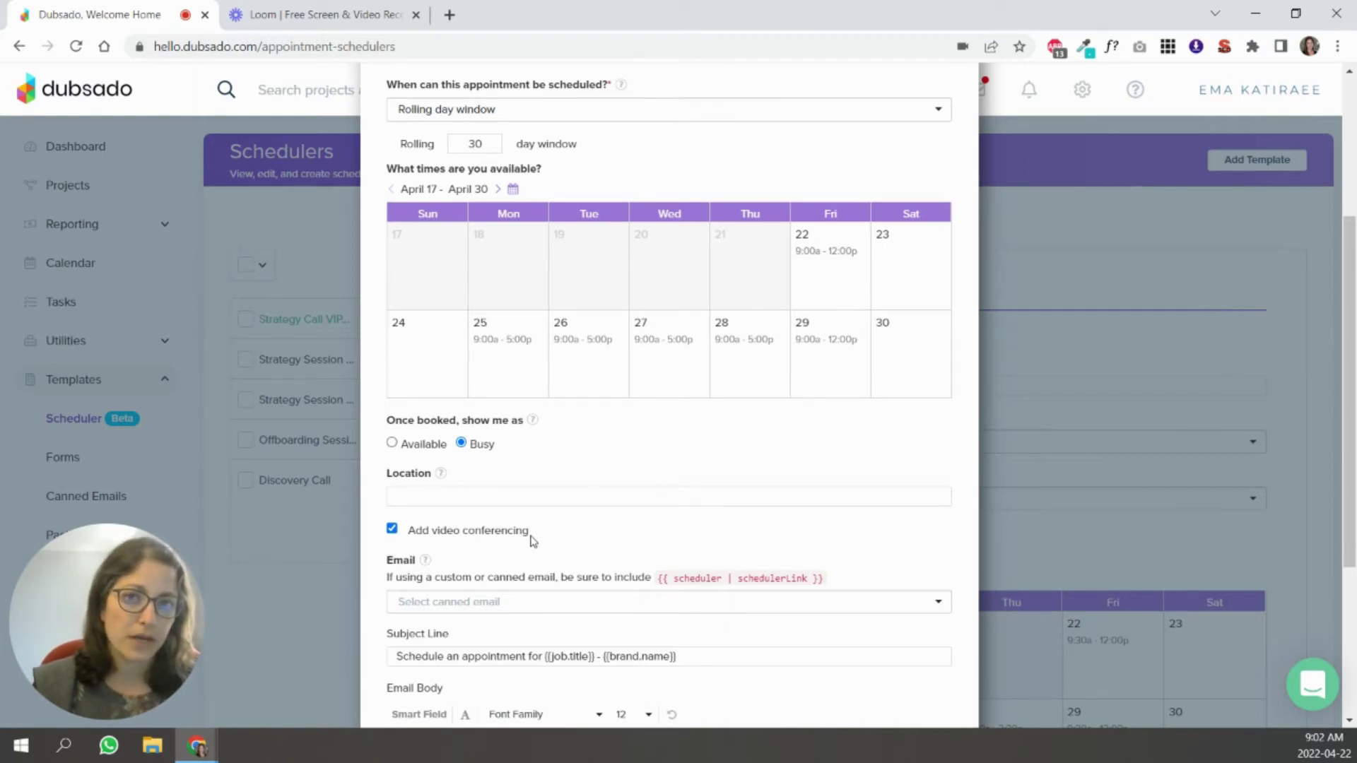
- Confirm the email body contains the {{scheduler | schedulerLink}} smart field, then return to the top
scroll(533, 538, "down", 3)
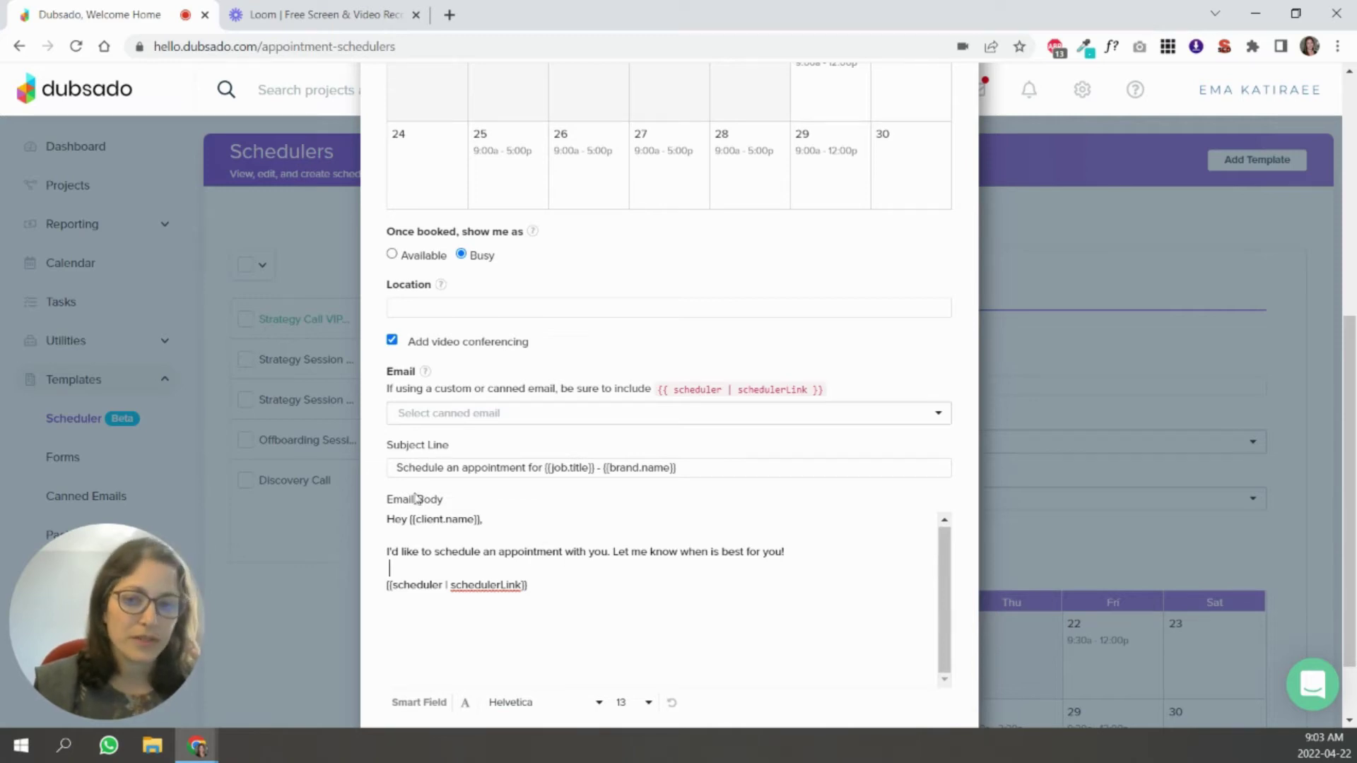
left_click_drag(392, 585, 590, 584)
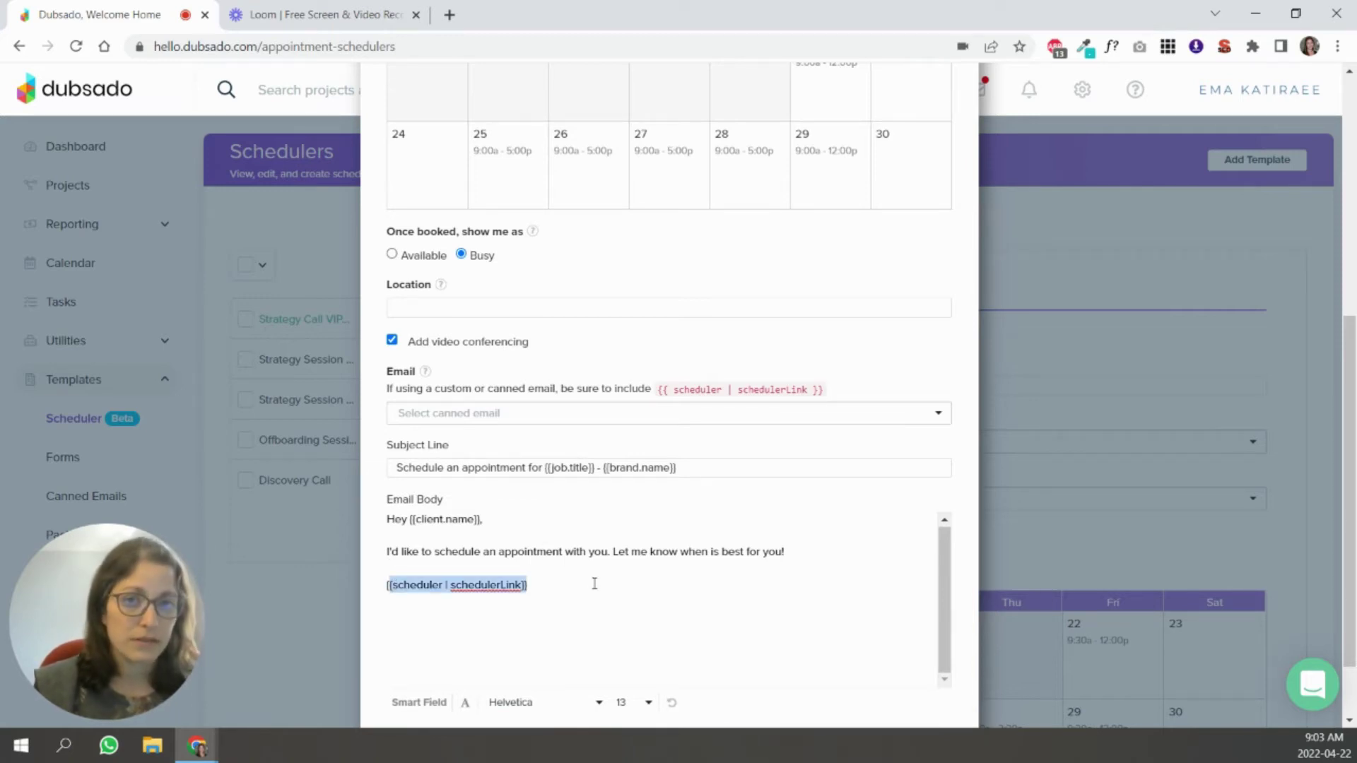
left_click(594, 584)
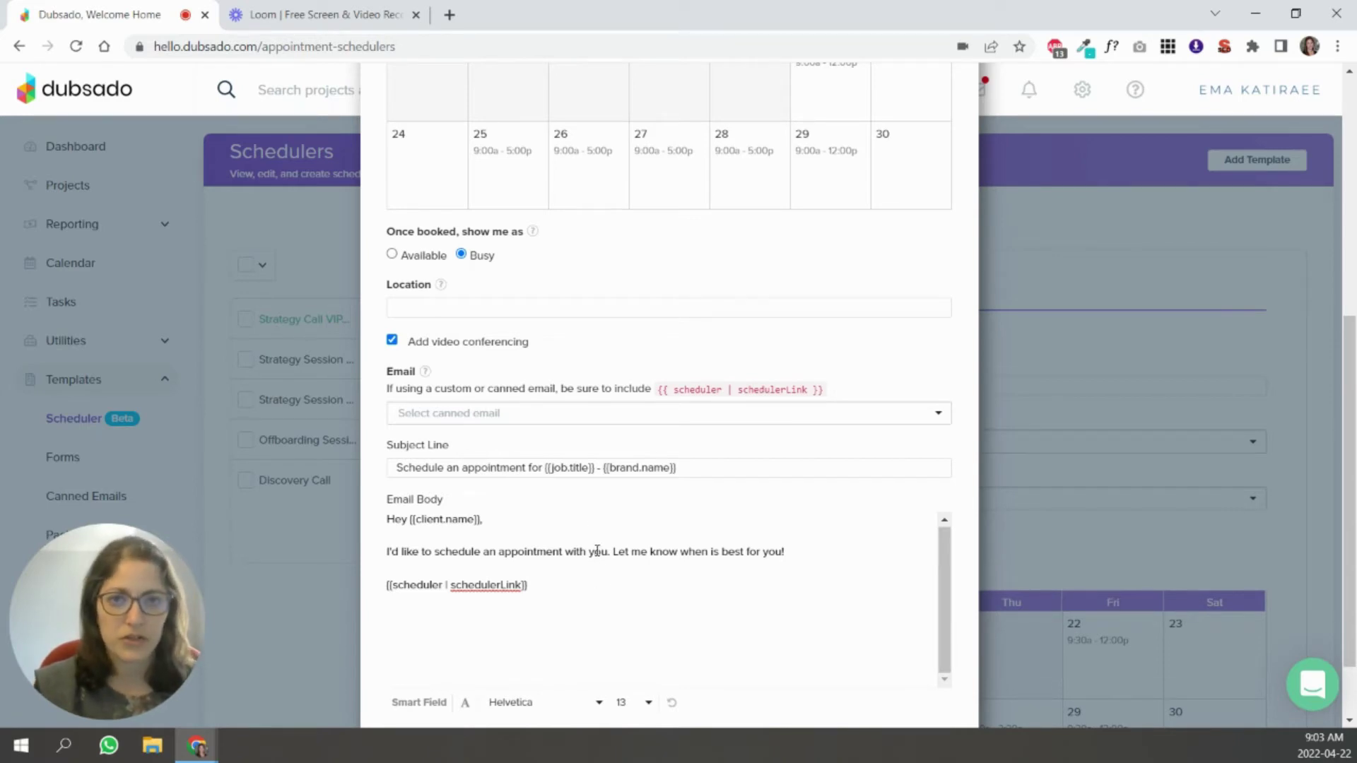
scroll(627, 545, "down", 1)
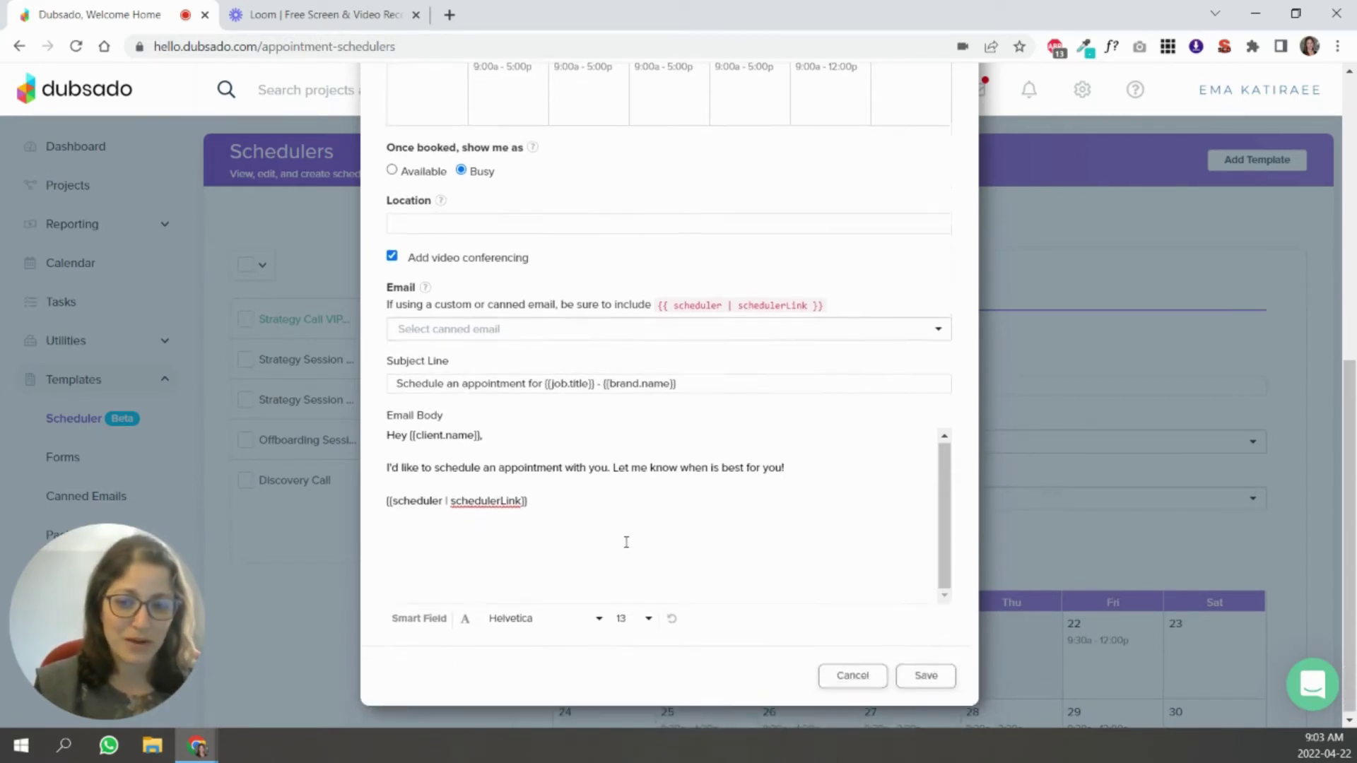
scroll(797, 499, "up", 7)
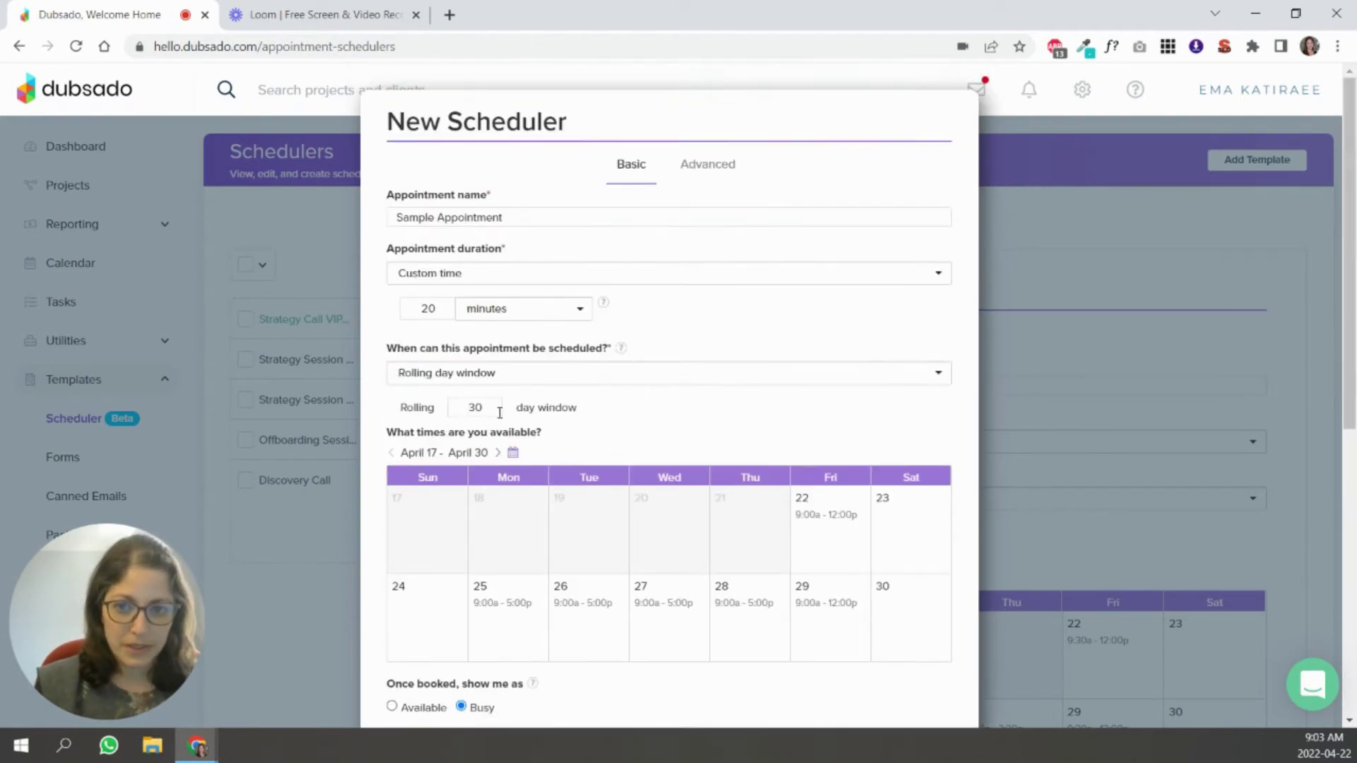
- On the Advanced tab, set 'Prevent booking less than' to 4 hours in advance
left_click(720, 171)
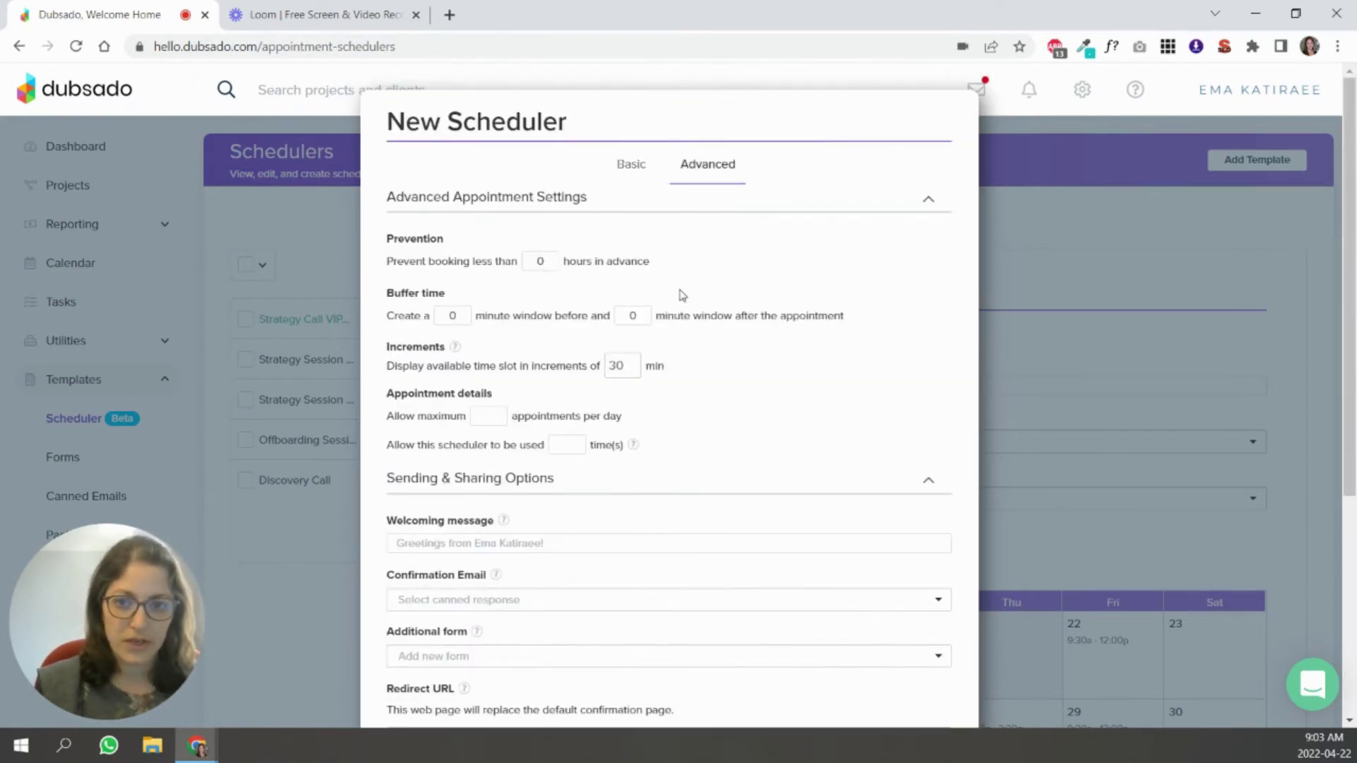
double_click(539, 262)
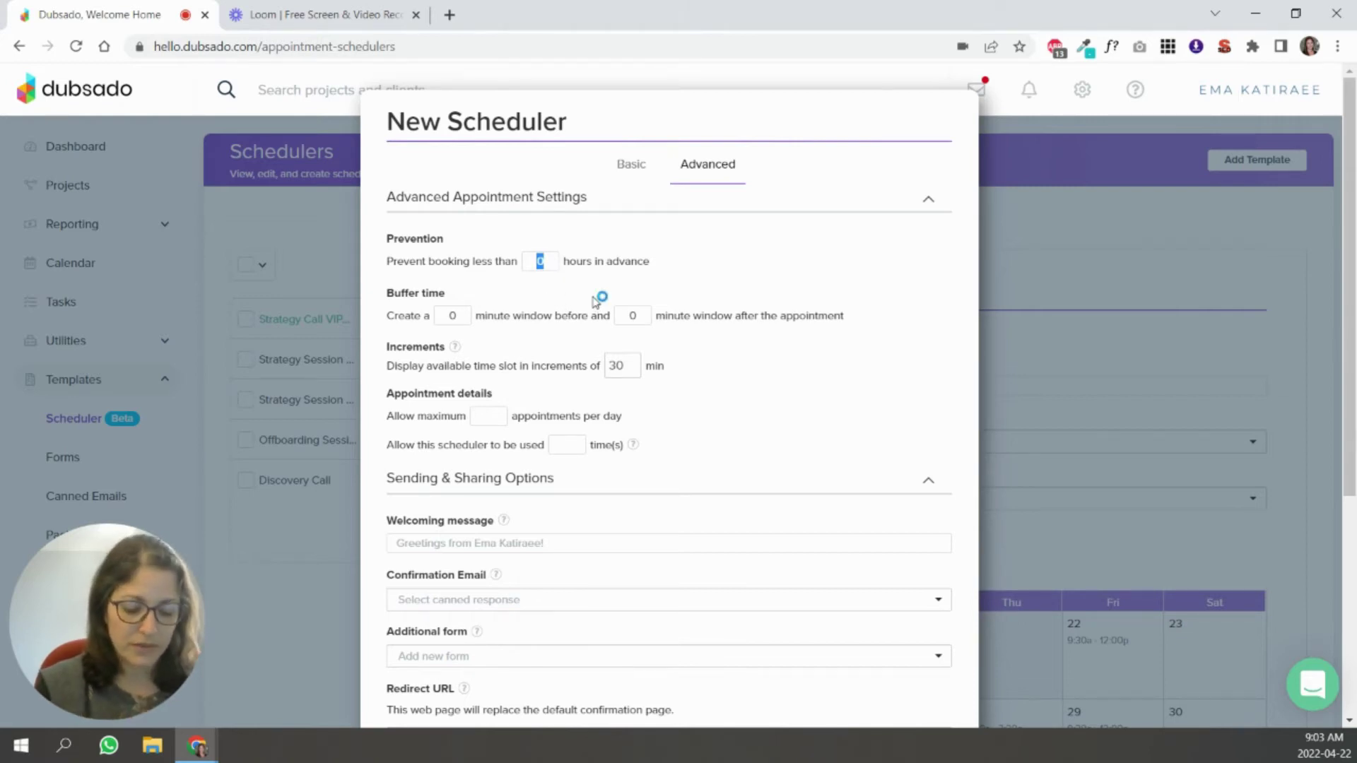
type("24")
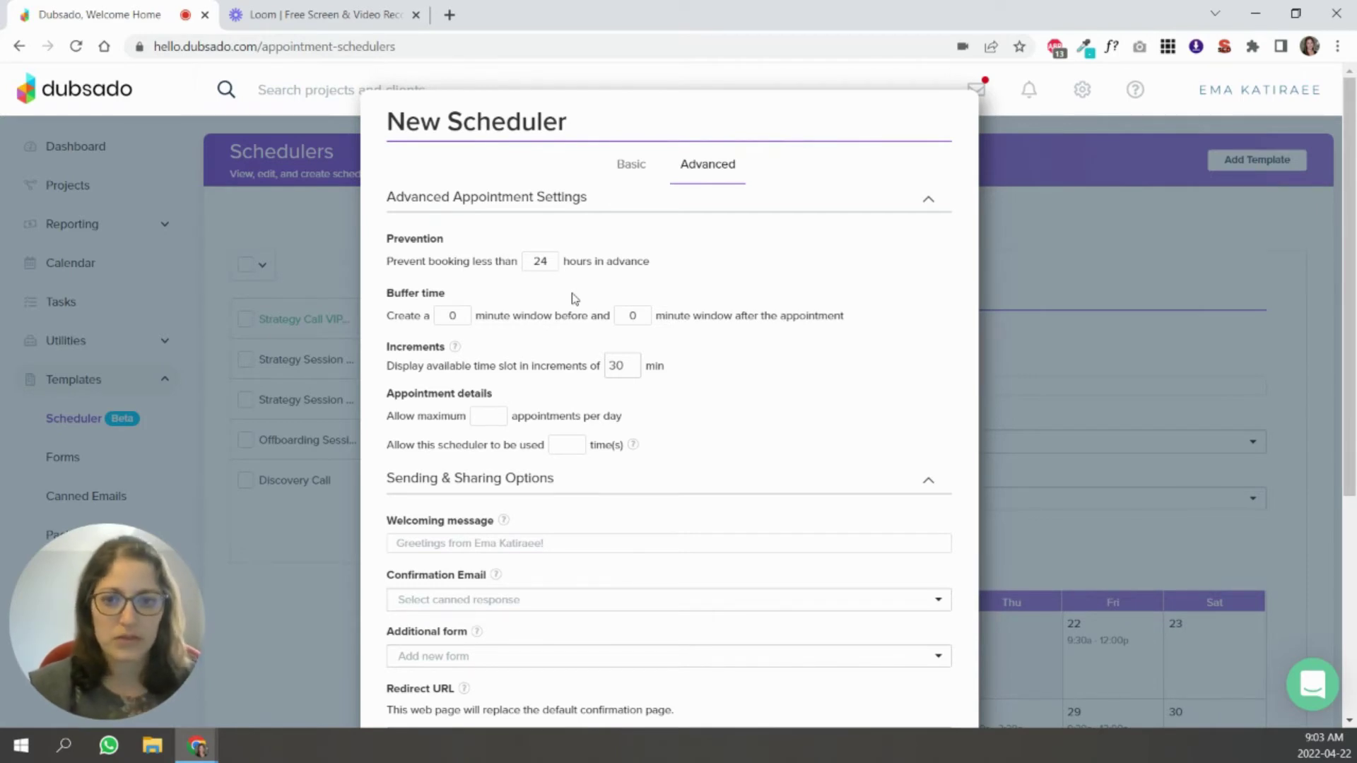
left_click_drag(532, 262, 571, 263)
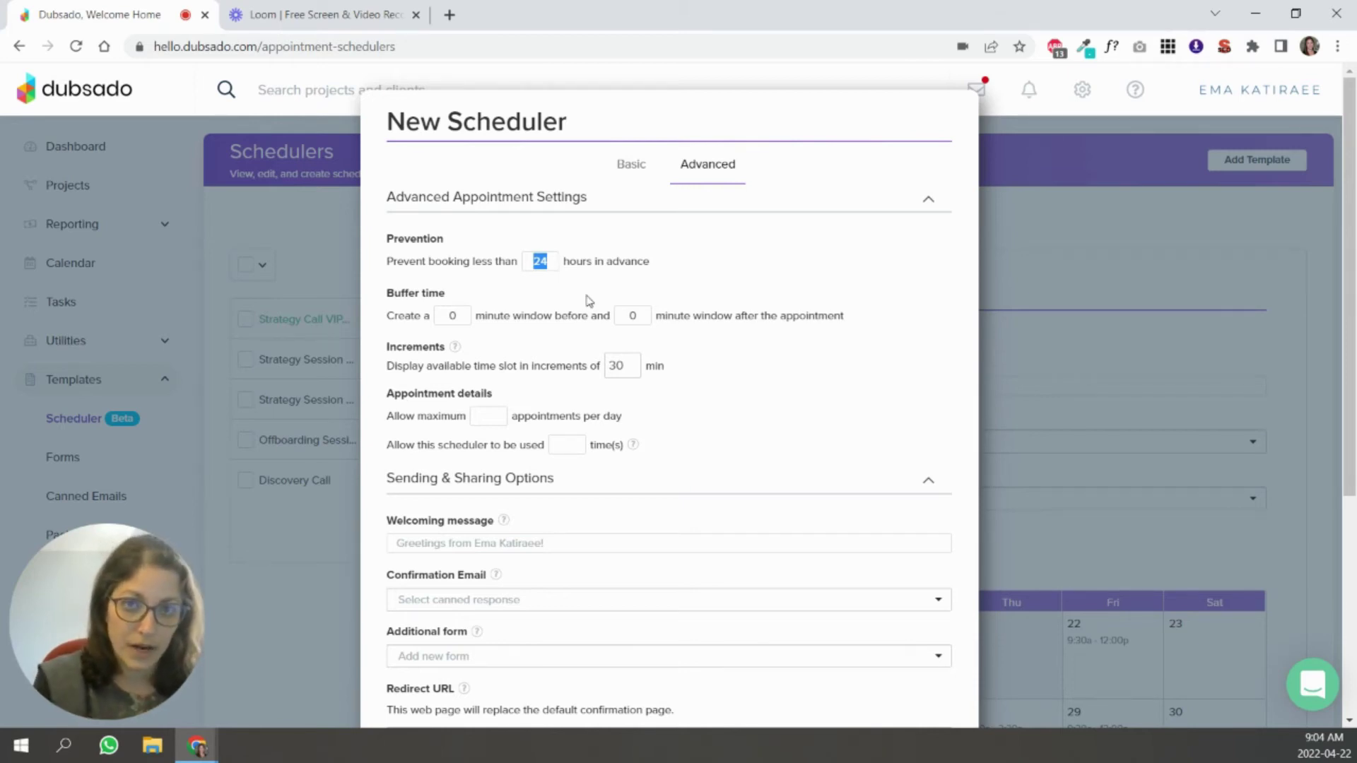
type("4")
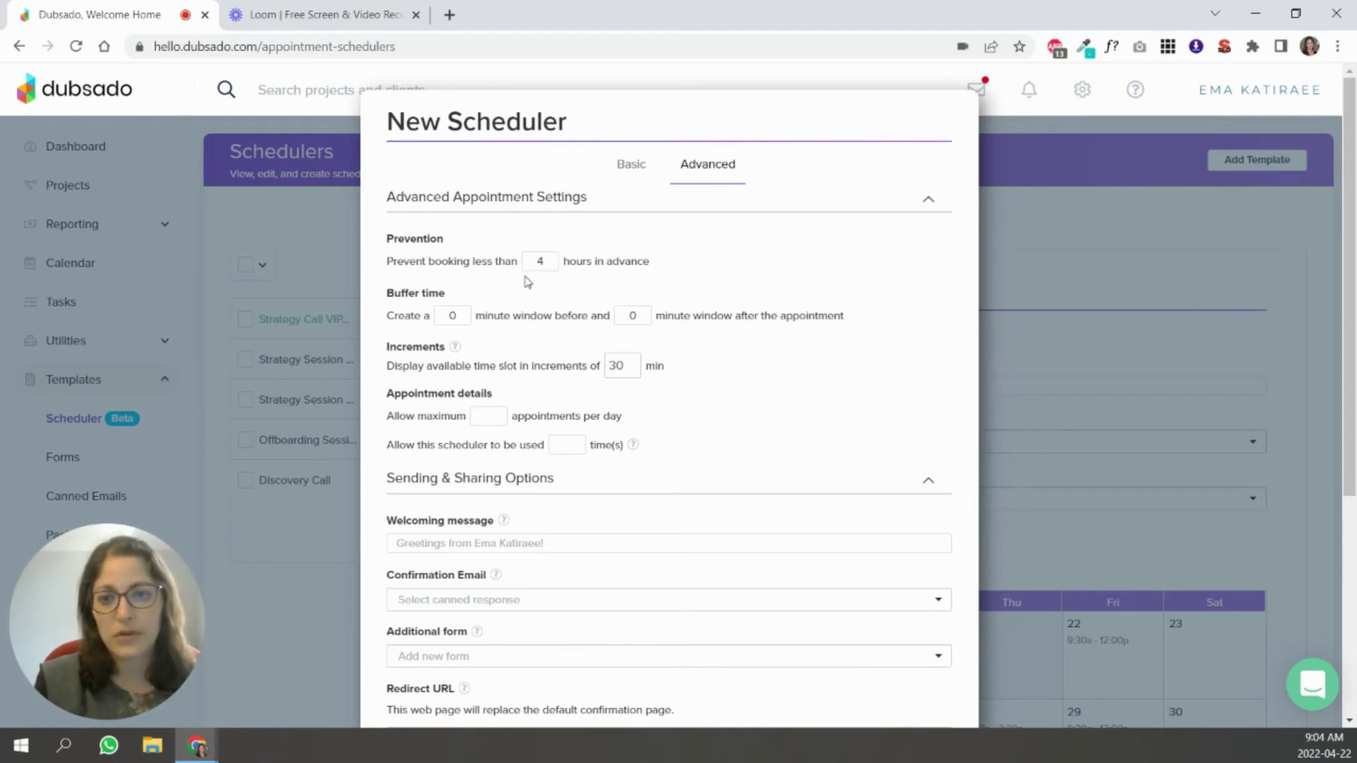
left_click_drag(537, 261, 556, 263)
- Enter 30-minute buffer times before and after each appointment
left_click(548, 301)
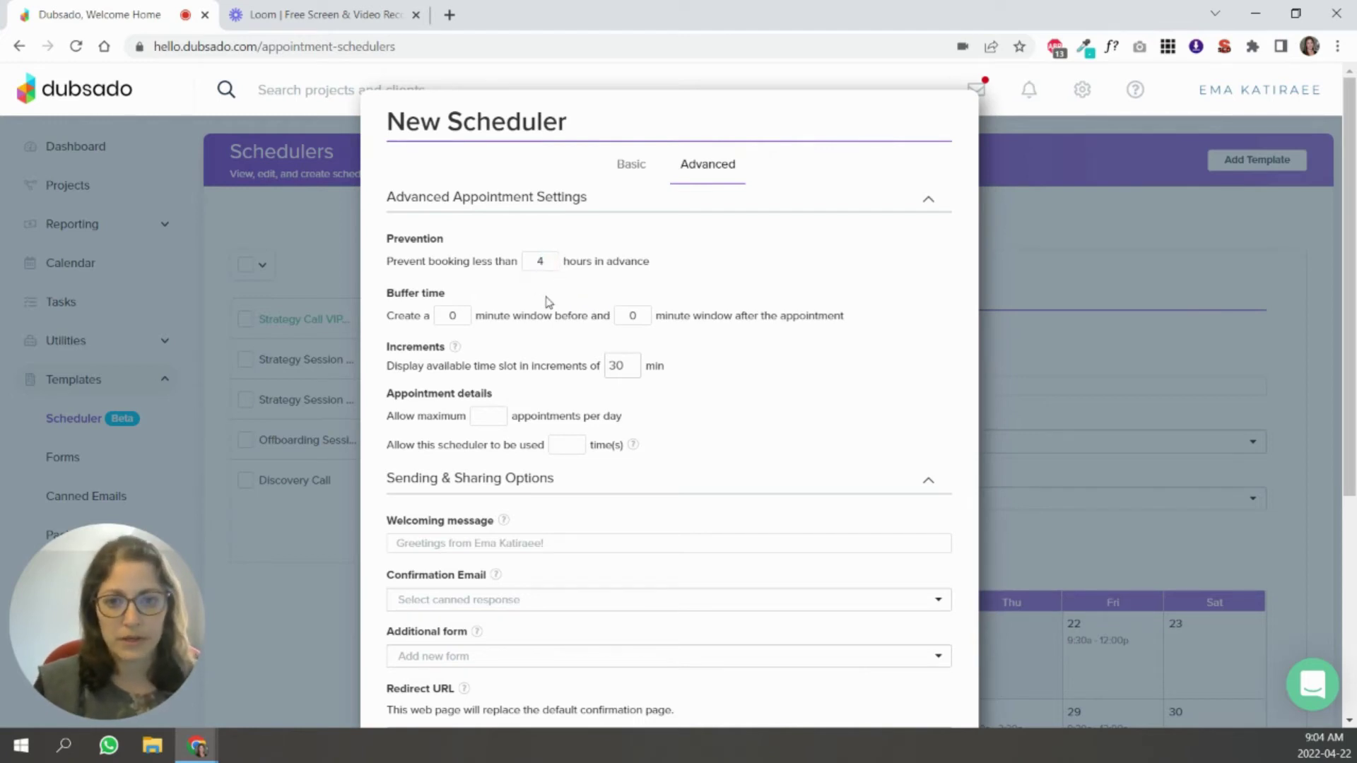
left_click(442, 315)
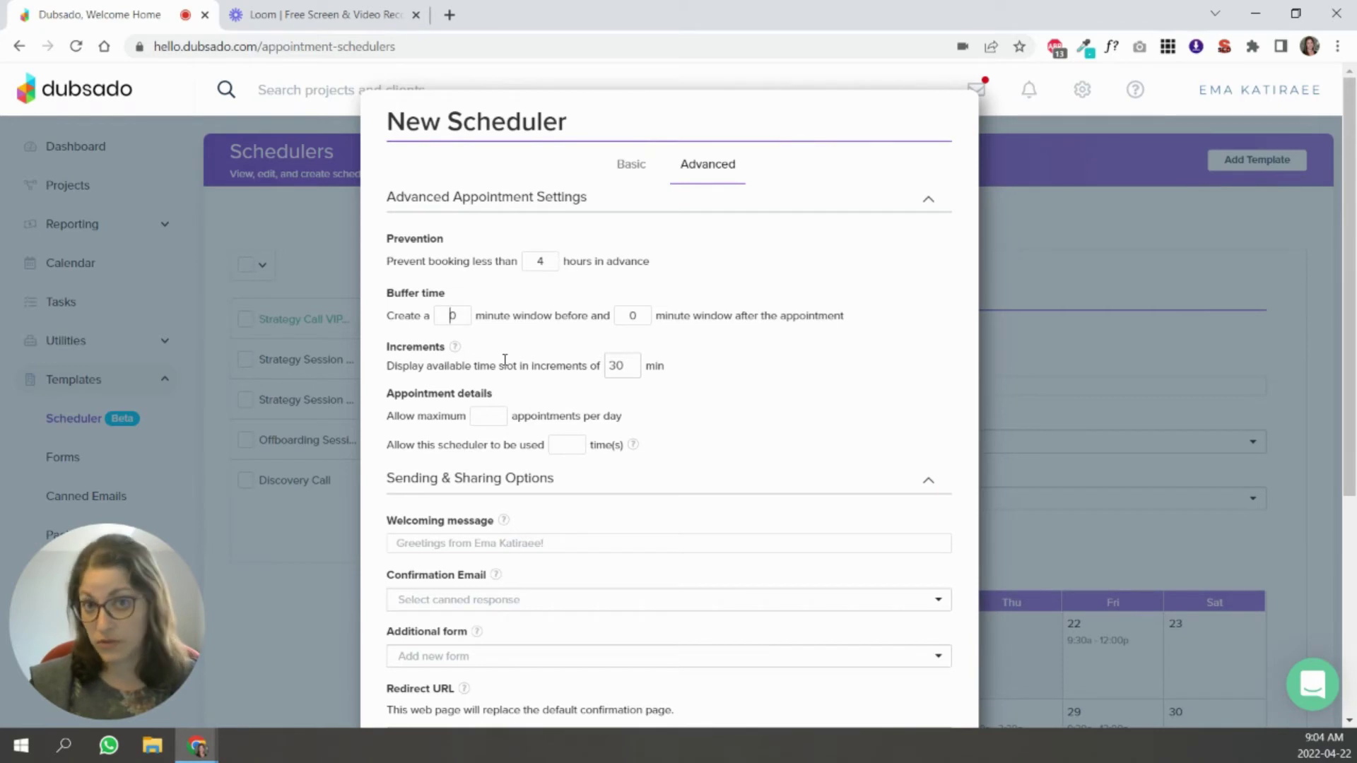
left_click(440, 320)
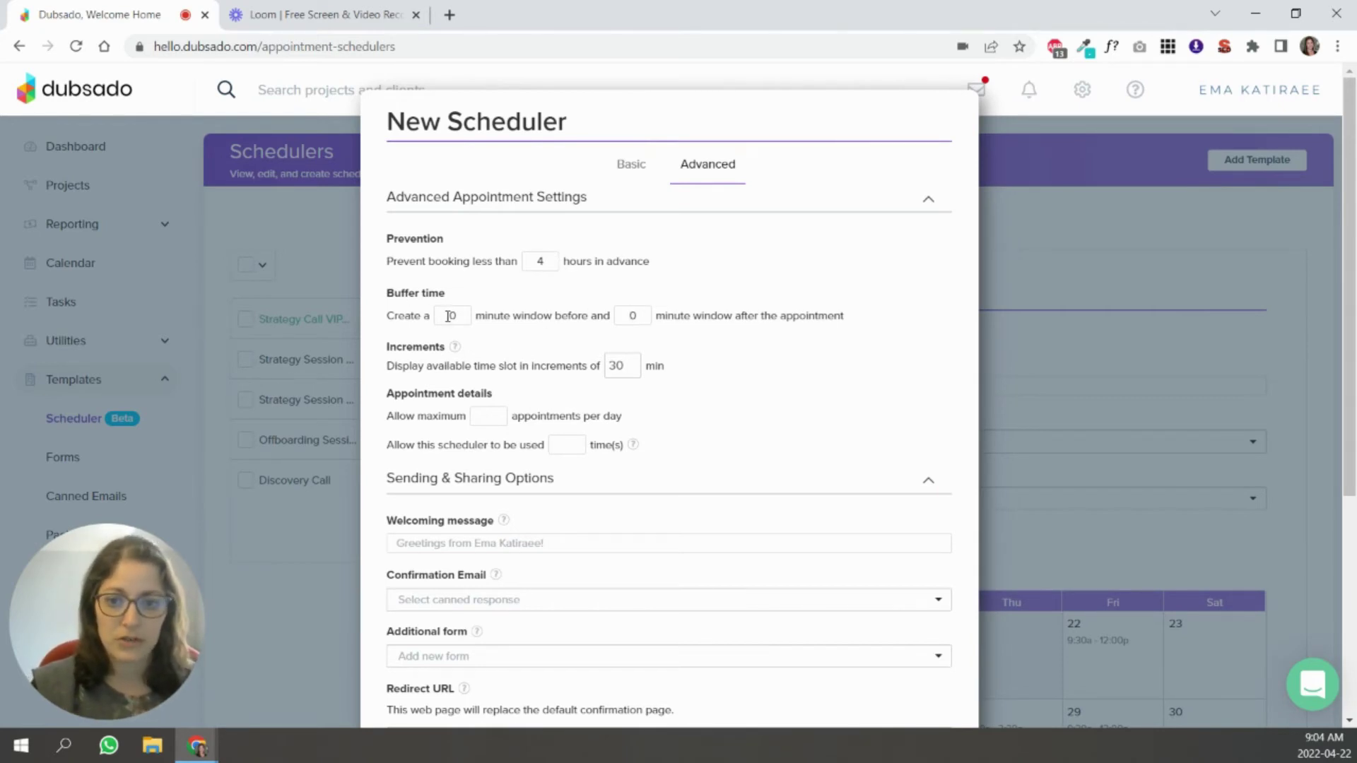
type("3")
left_click(628, 316)
type("3")
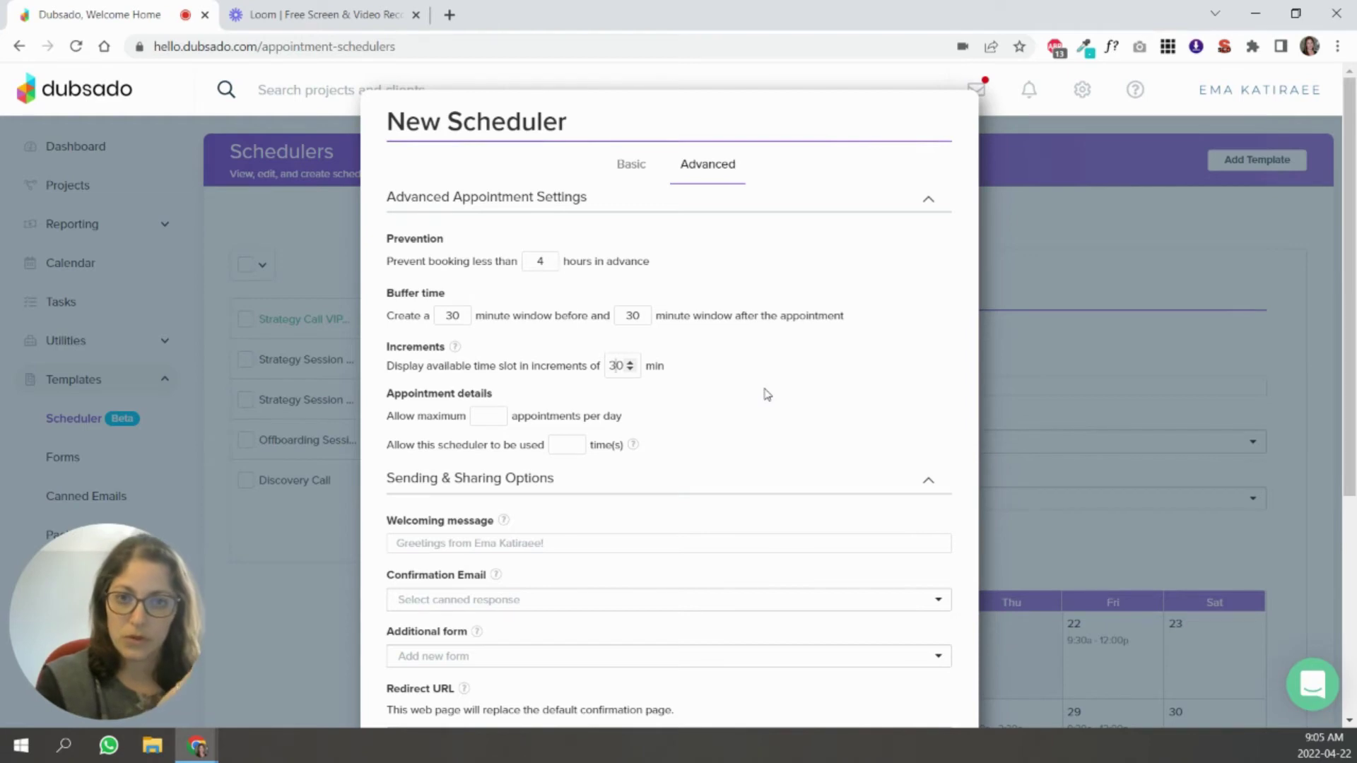
- Set 60-minute slot increments and a maximum of 2 appointments per day, leaving usage limit blank
double_click(619, 366)
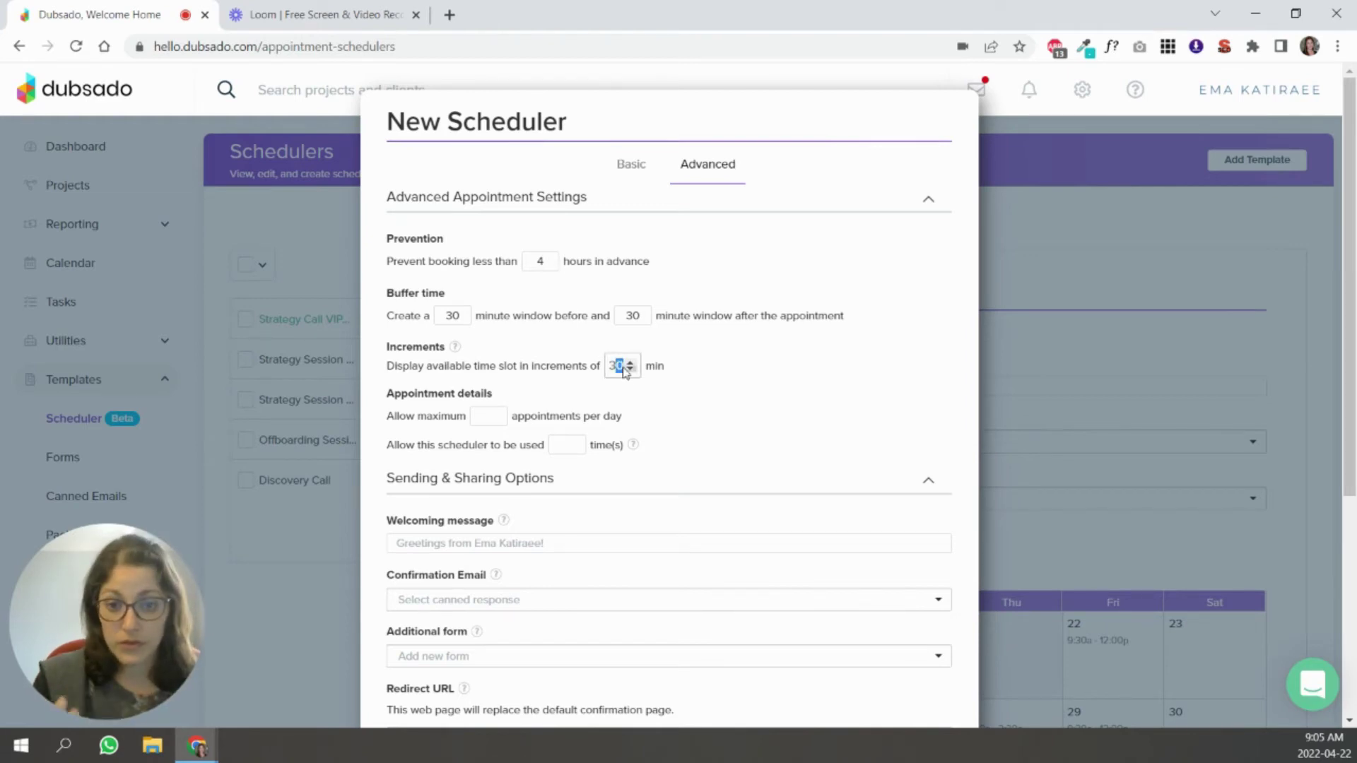
type("60")
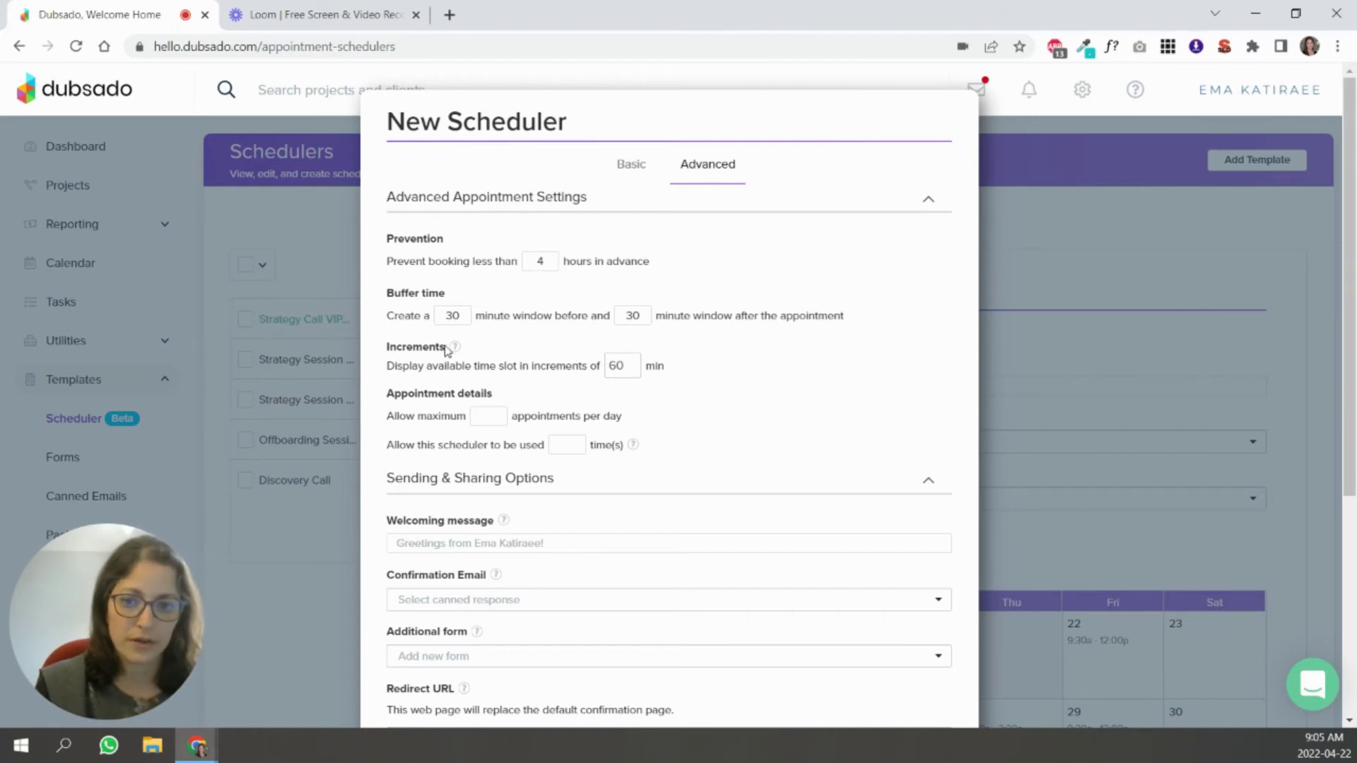
left_click(500, 417)
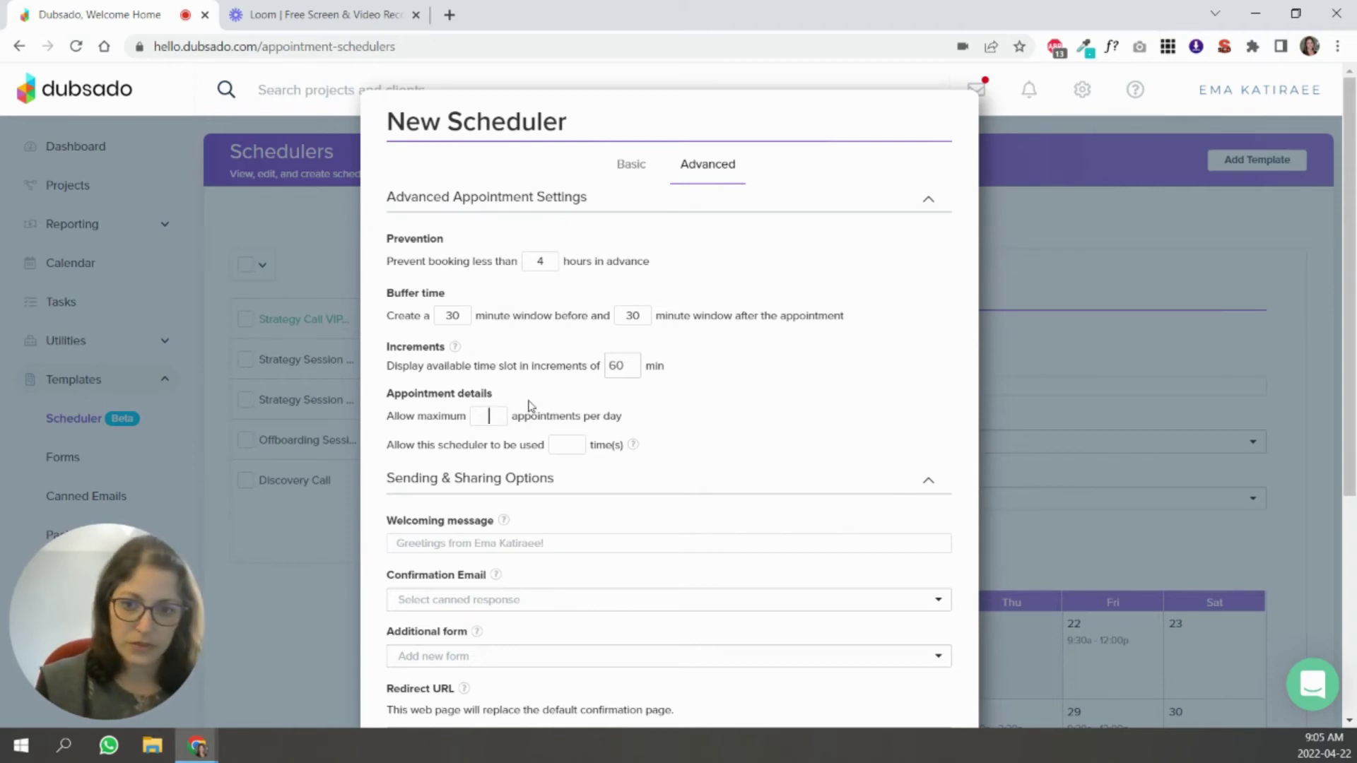
type("2")
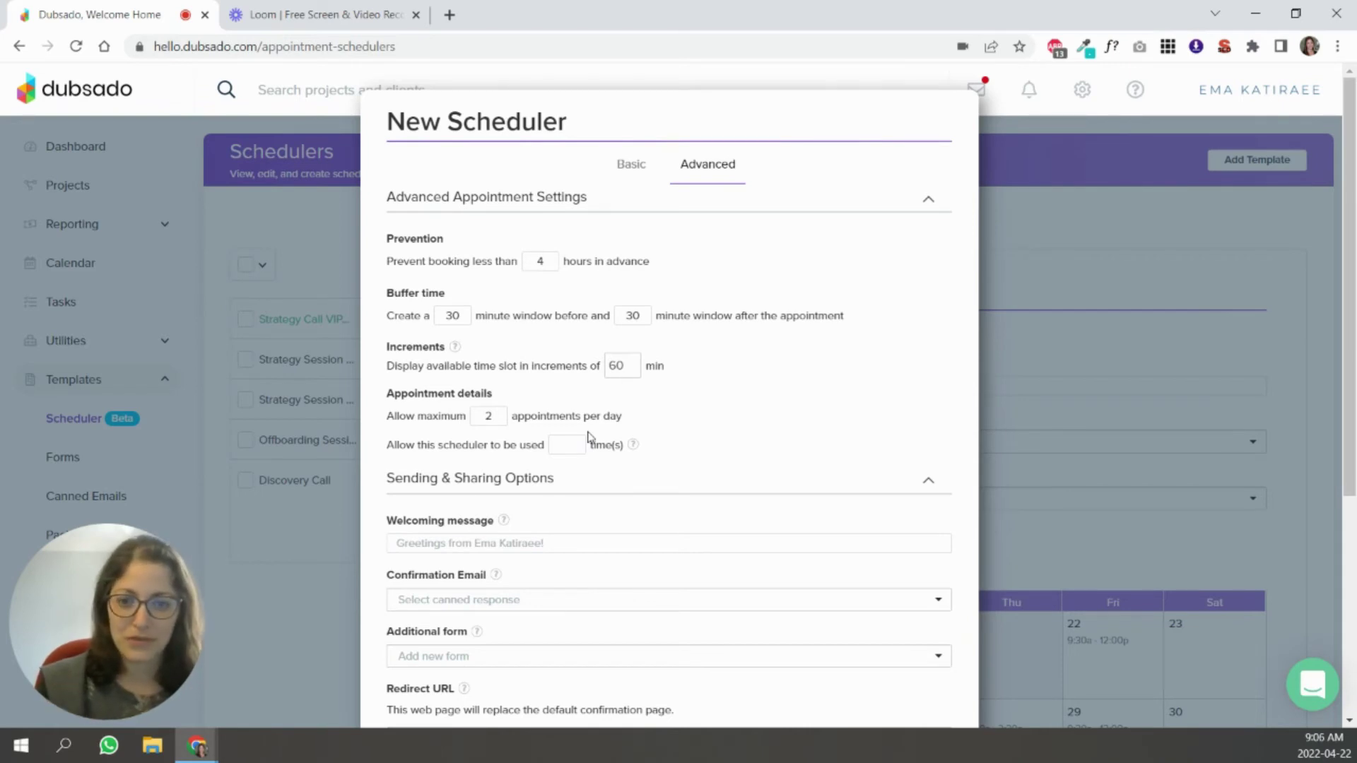
double_click(488, 415)
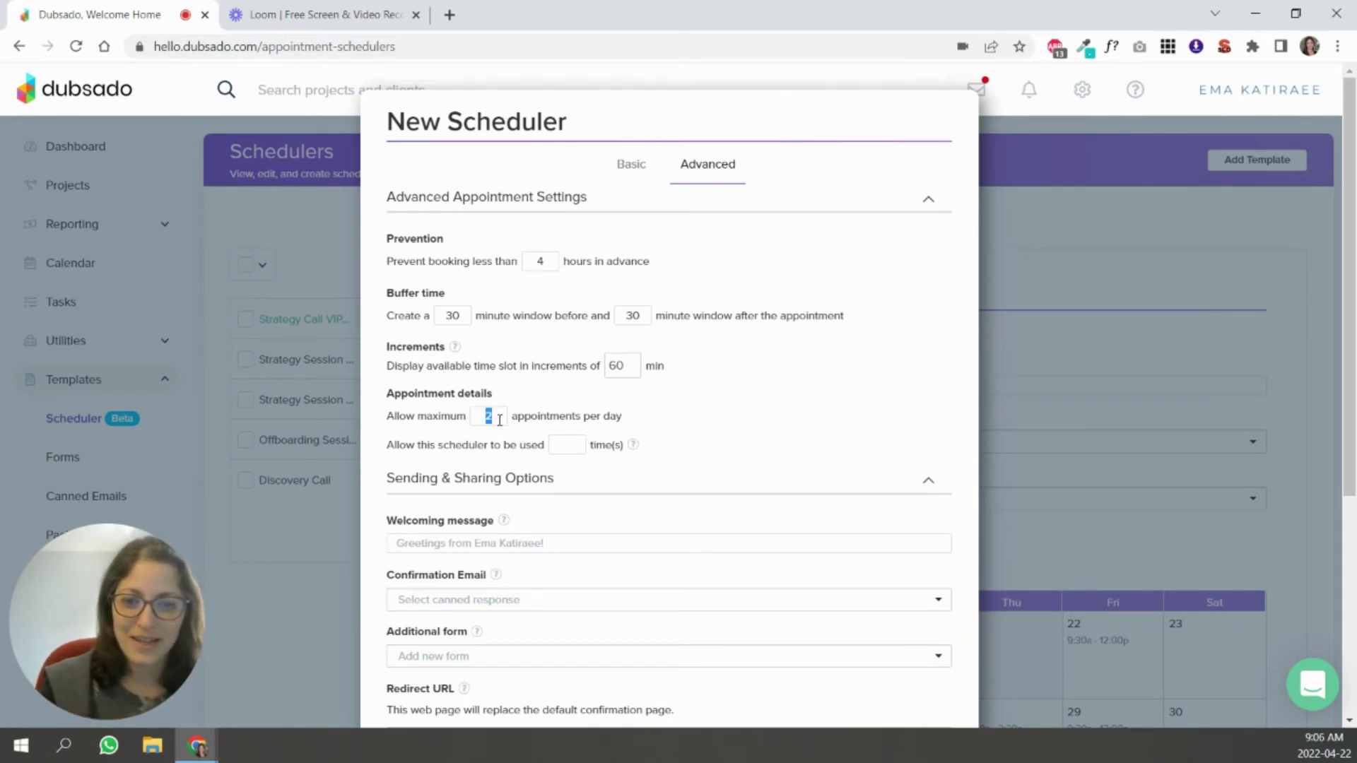
left_click(747, 432)
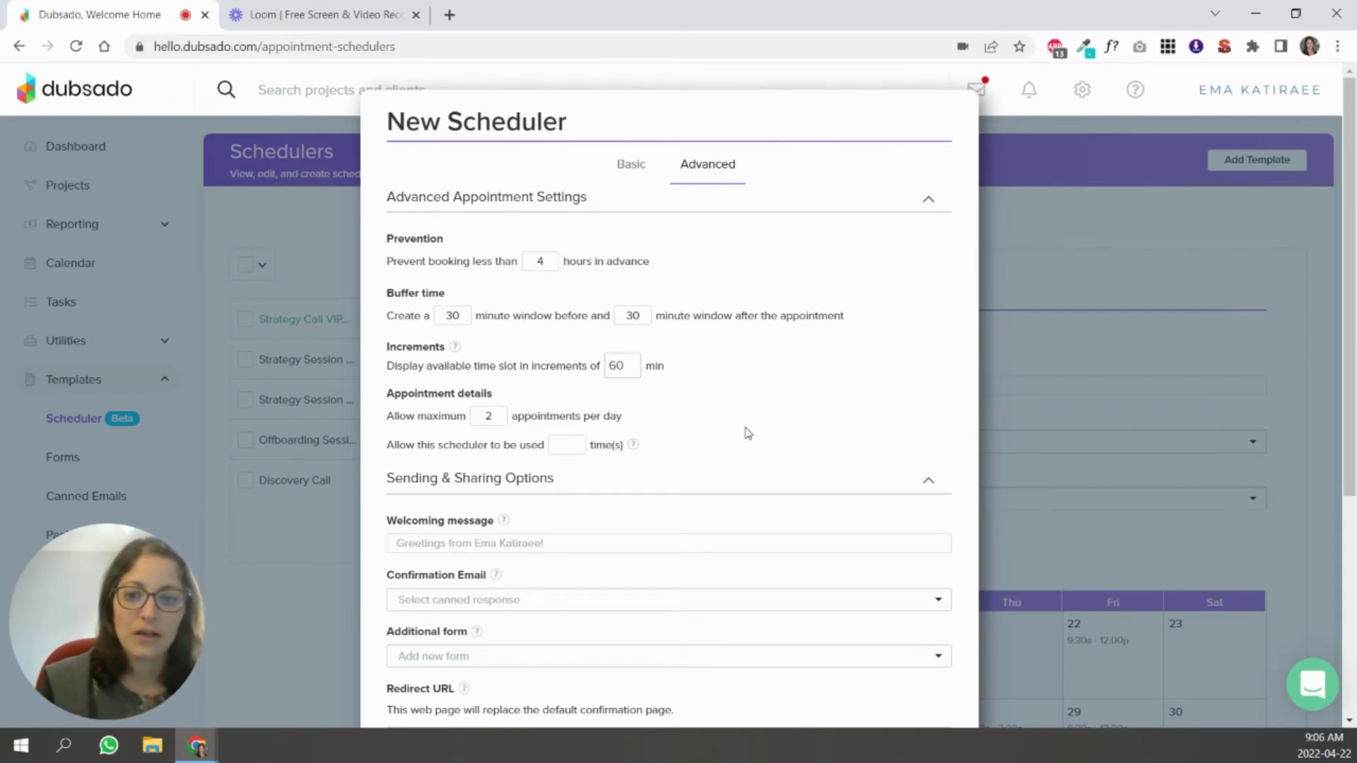
left_click(564, 438)
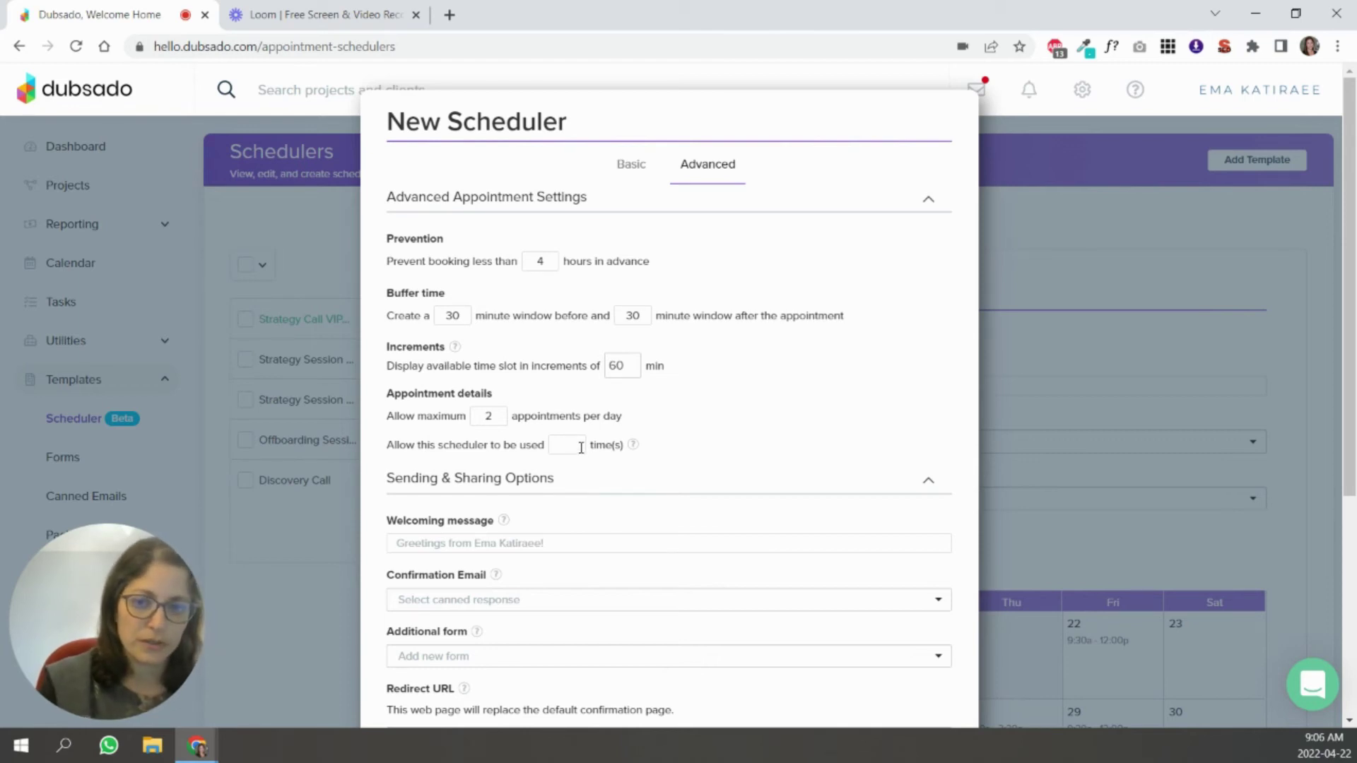
mouse_move(633, 453)
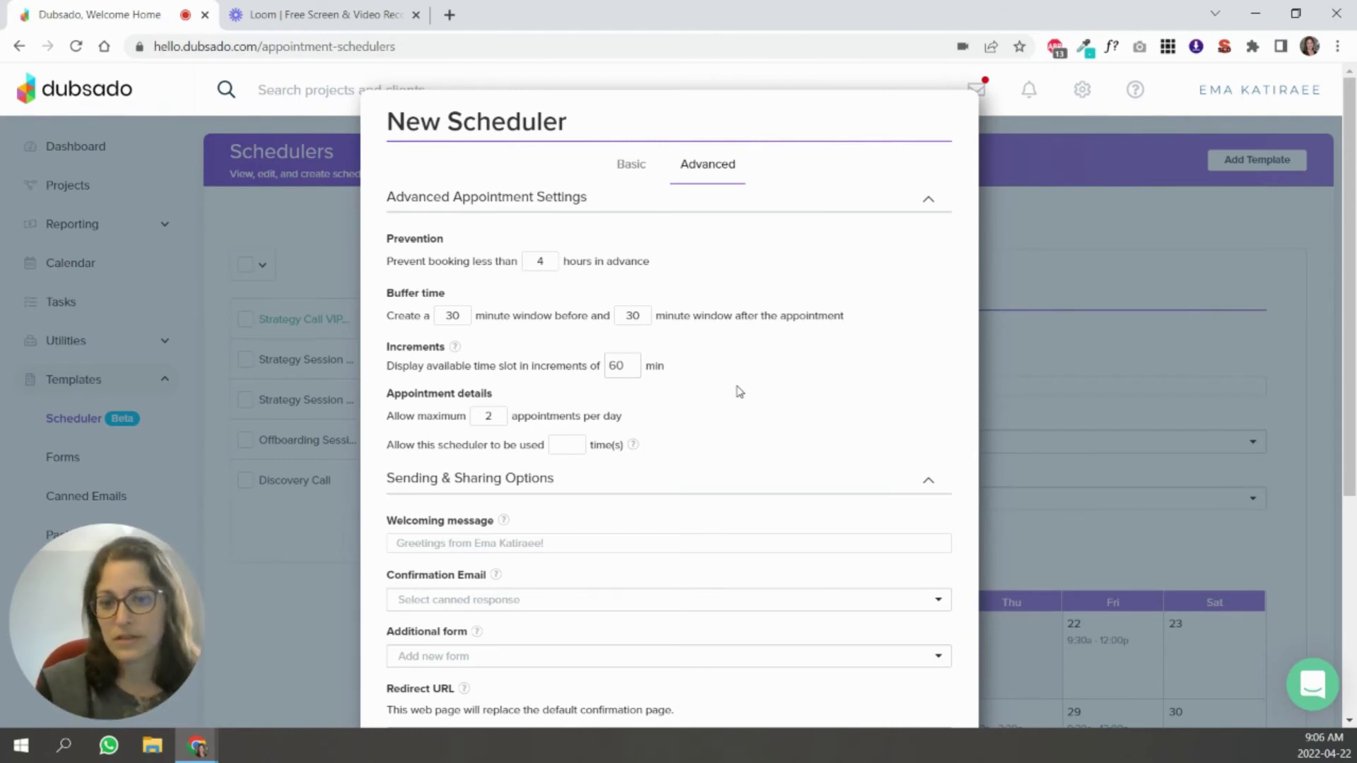
- Enter 'Welcome!' as the welcoming message and choose 'Your Strategy Call Is Booked' as confirmation email
scroll(790, 354, "down", 4)
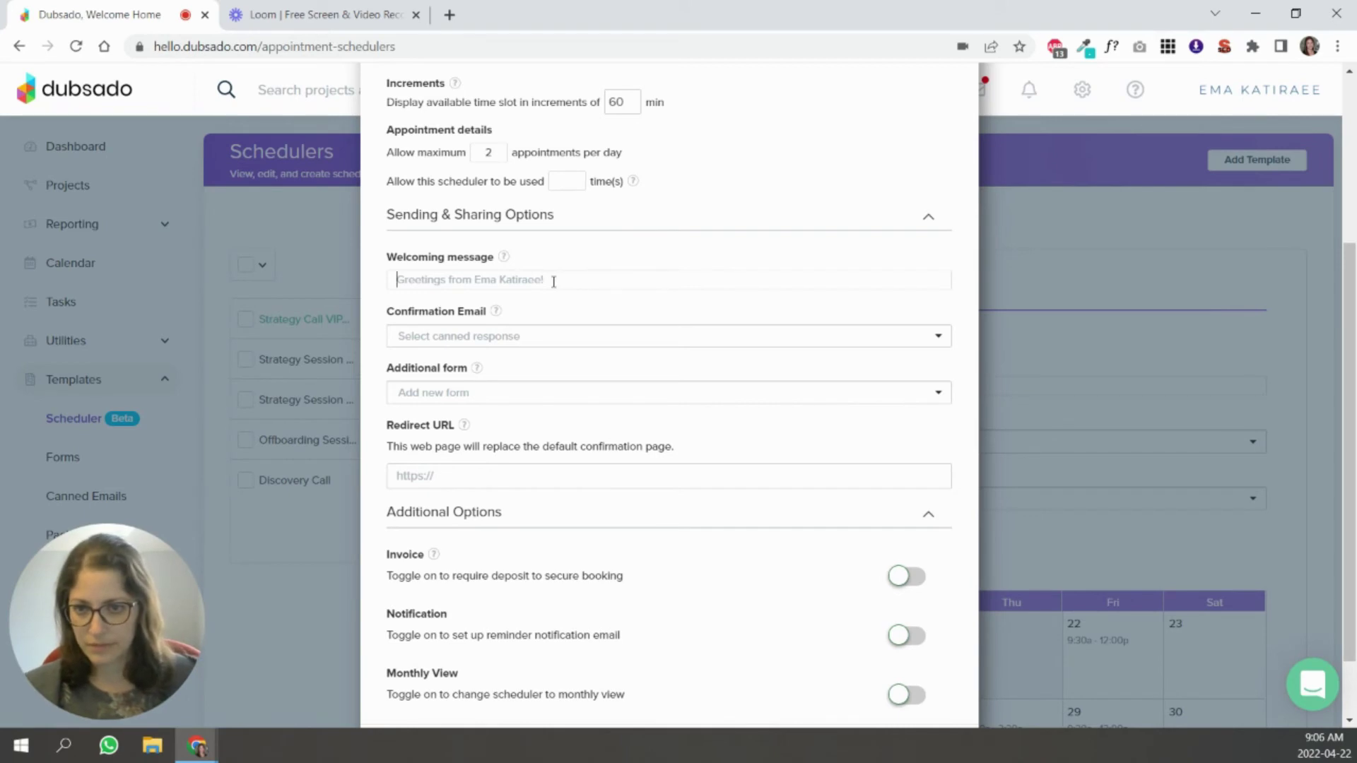
type("Welcome!")
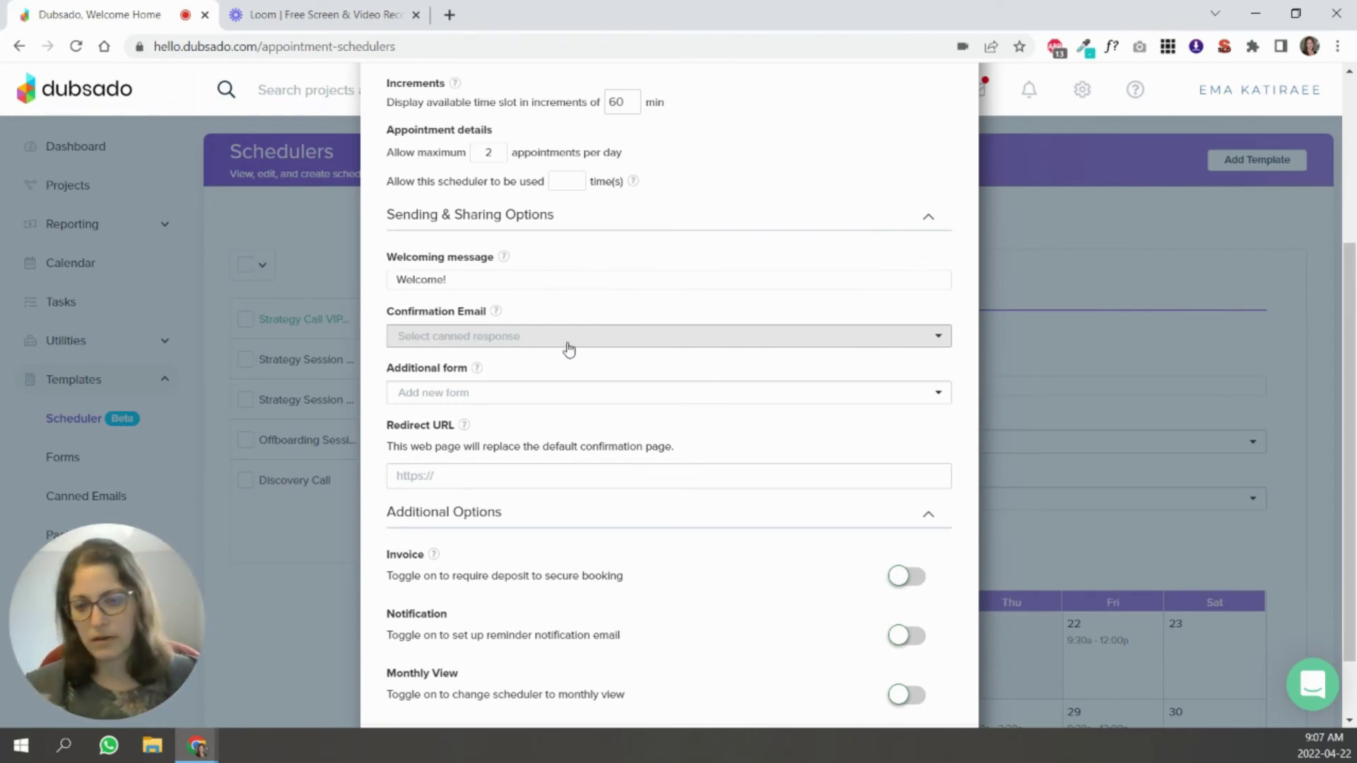
left_click(569, 348)
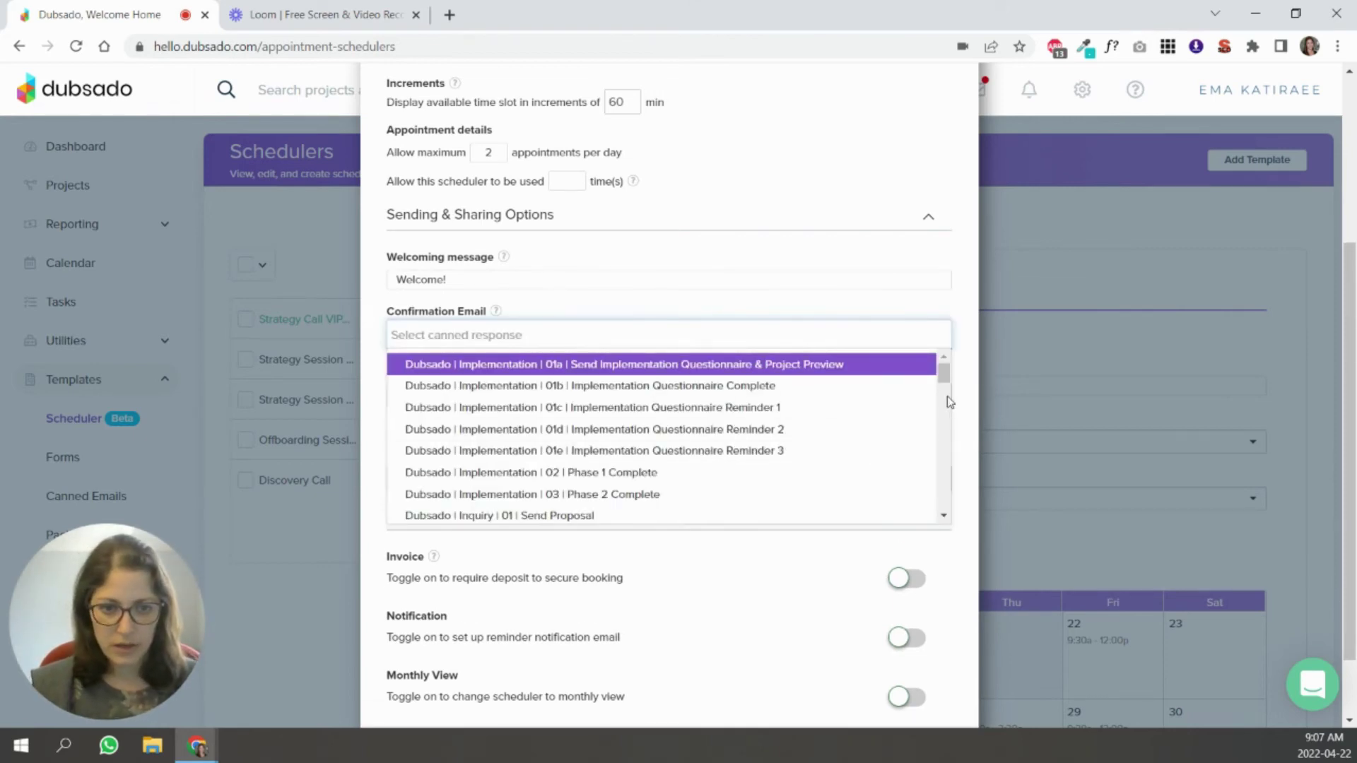
left_click_drag(944, 364, 942, 439)
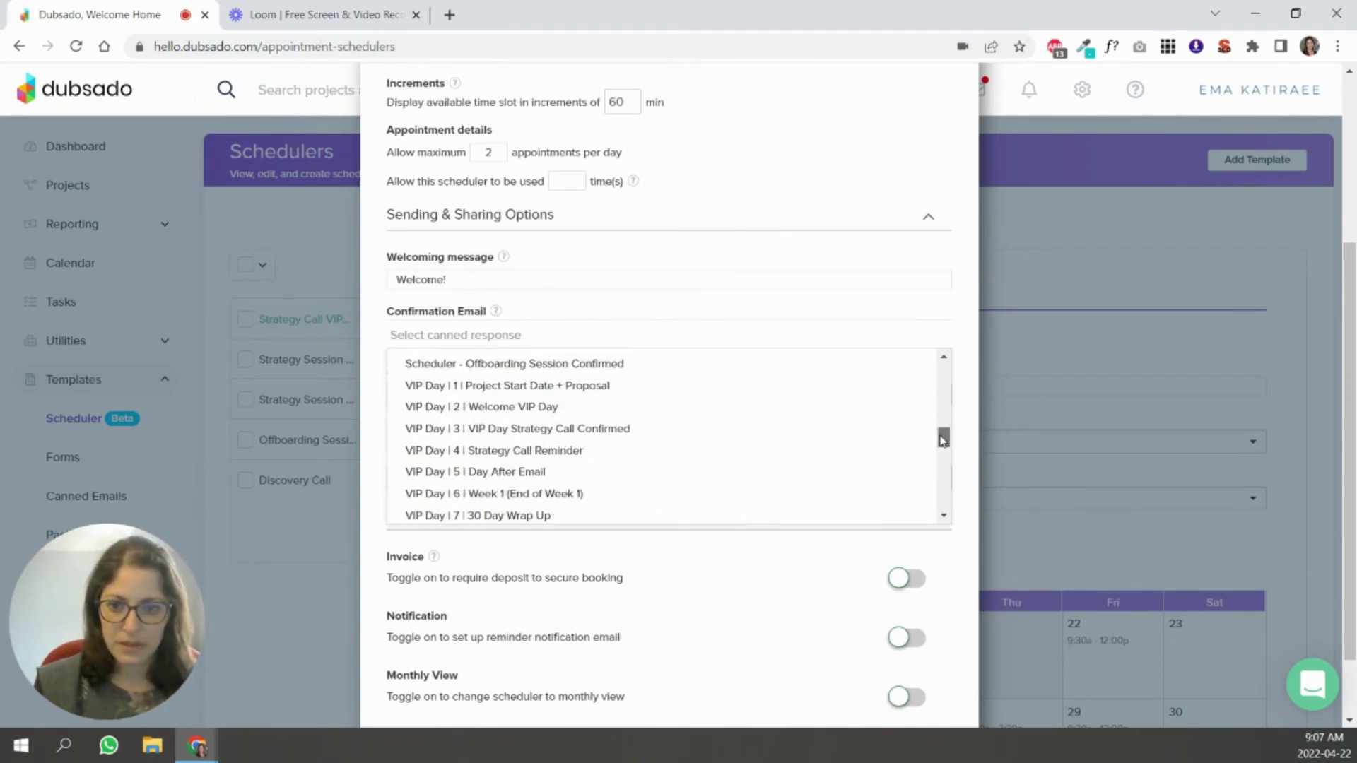
left_click(726, 429)
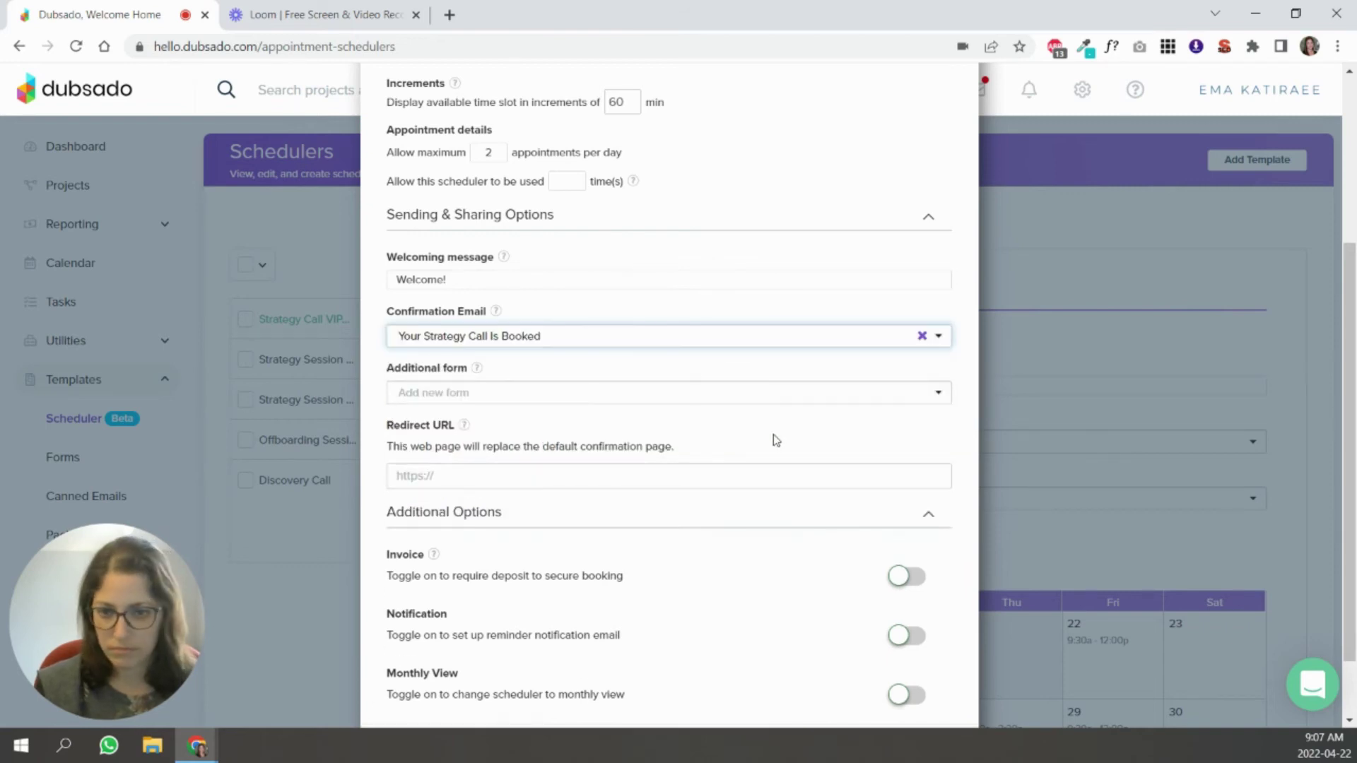
left_click(586, 403)
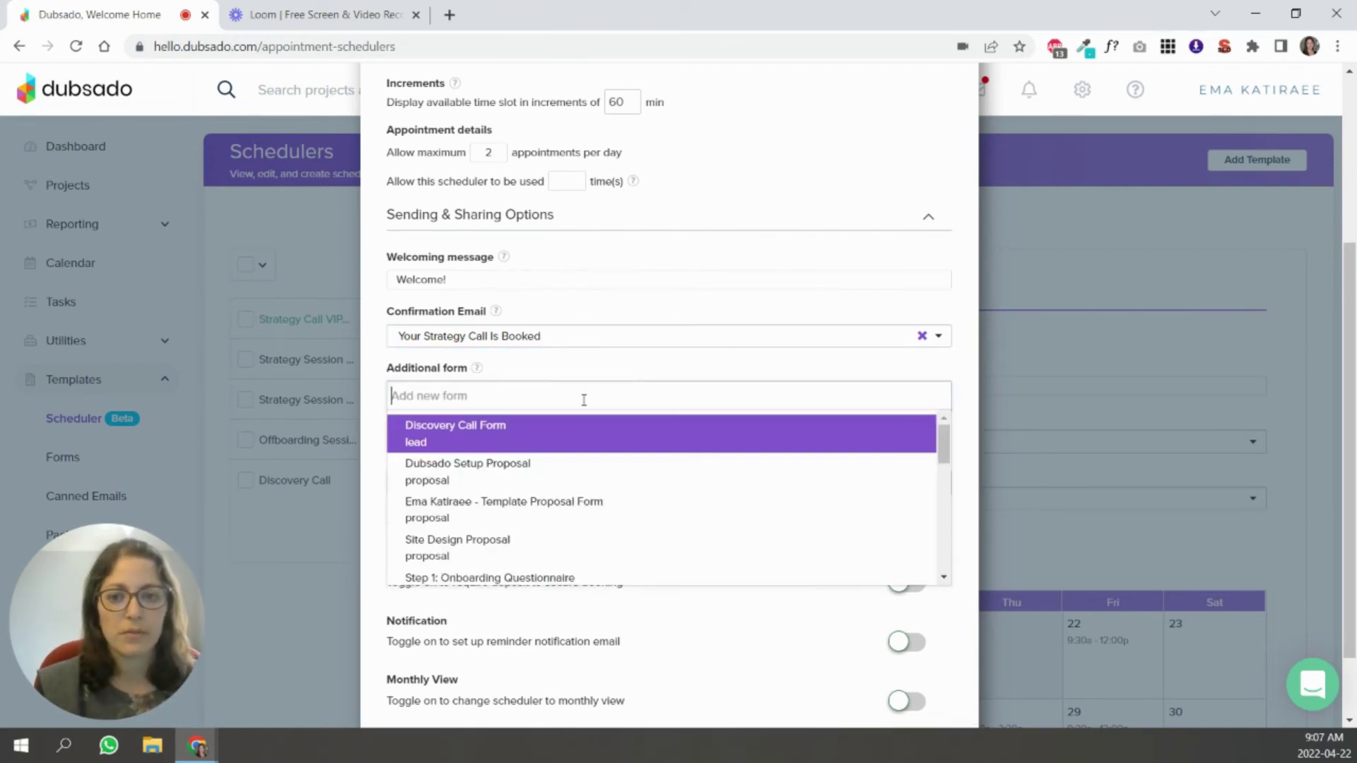
left_click(552, 433)
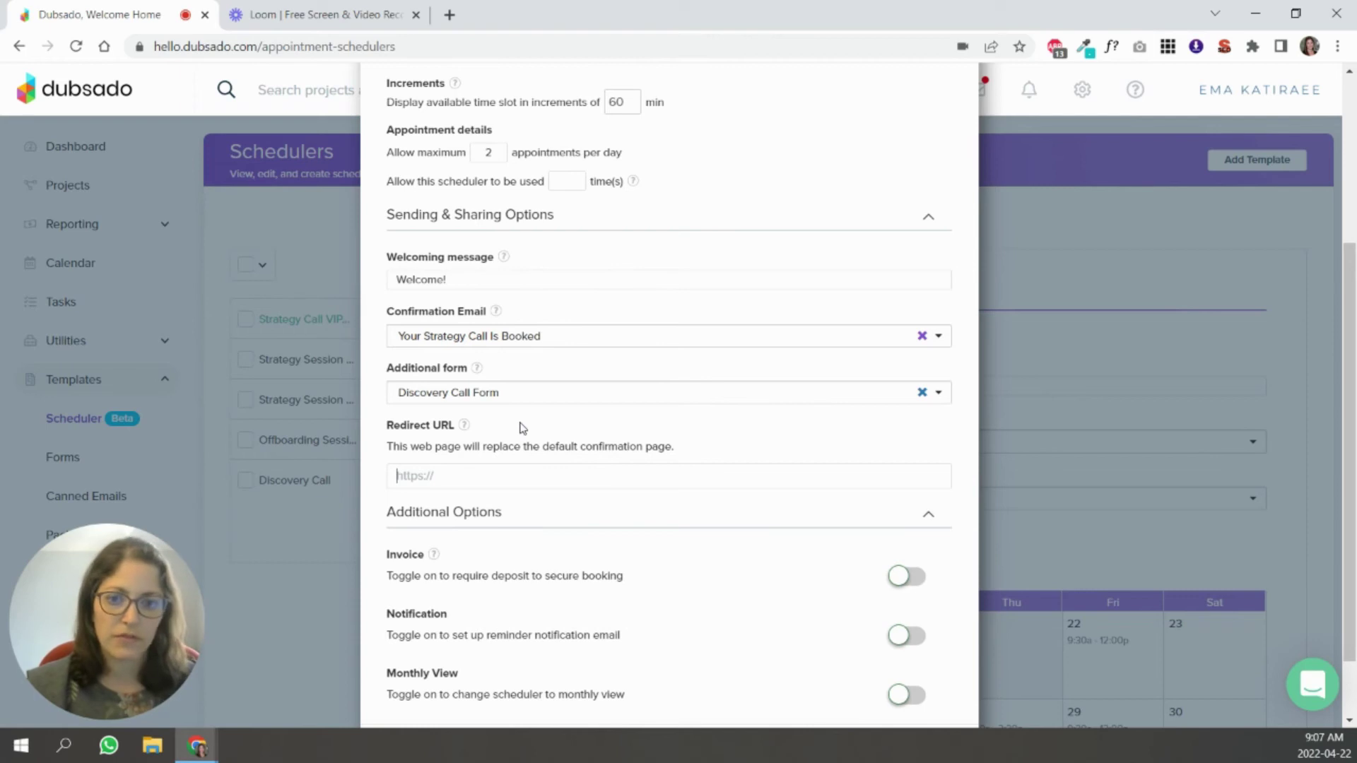
left_click(672, 468)
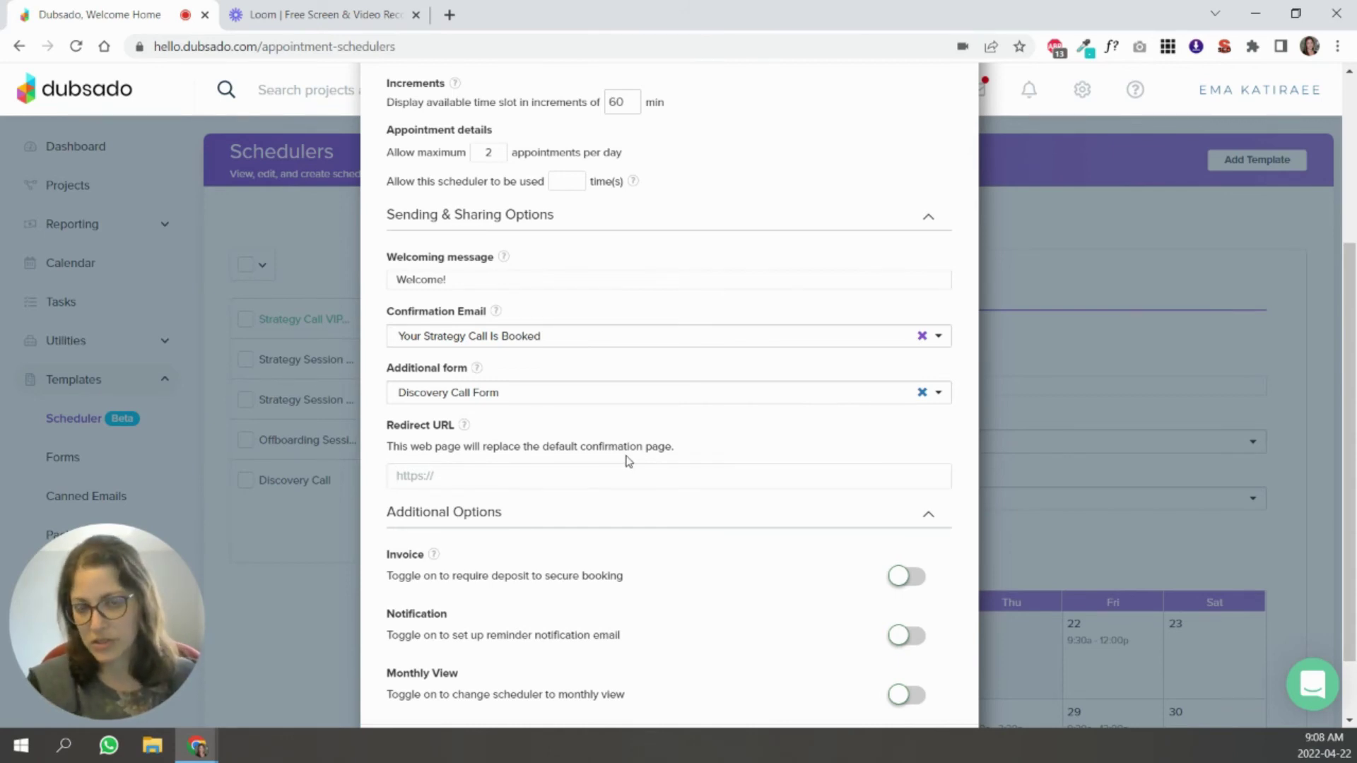
- Limit the scheduler to being used 10 times
scroll(700, 525, "down", 2)
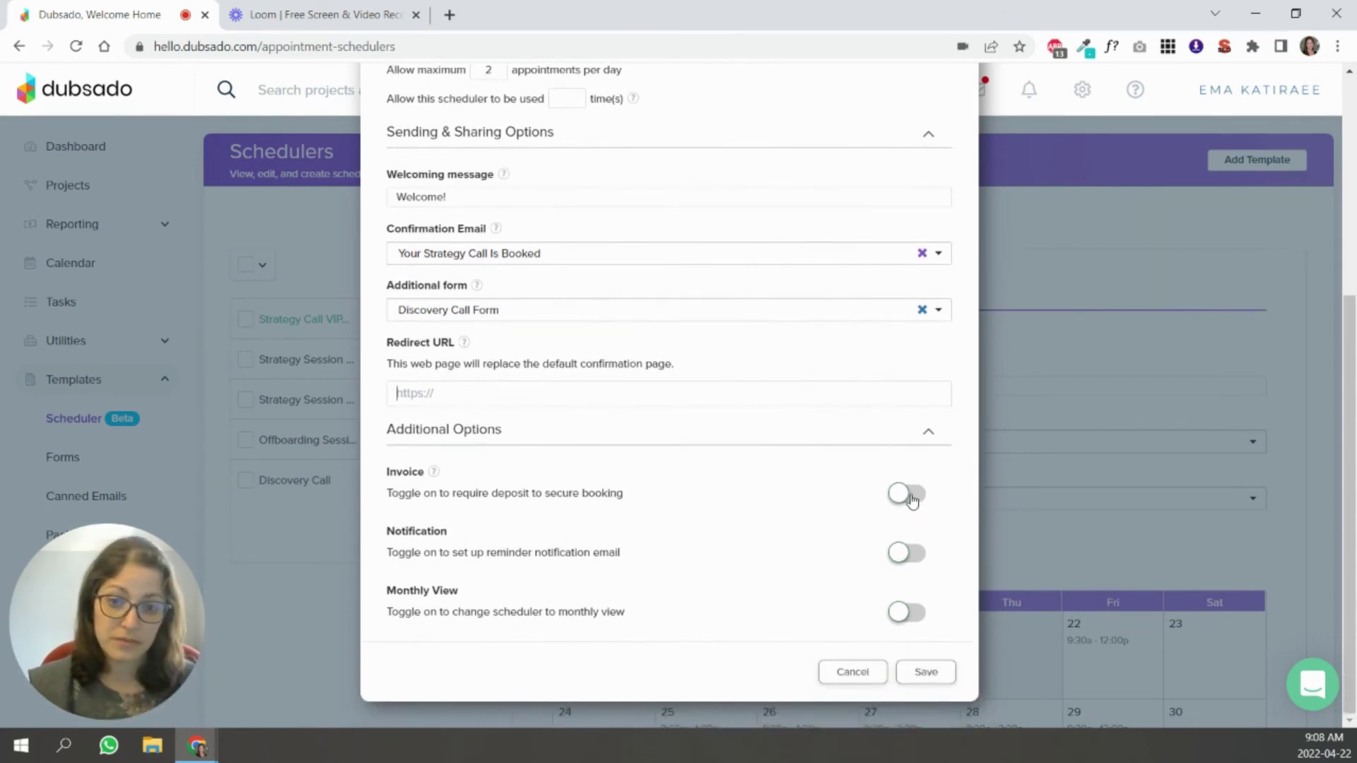
scroll(908, 495, "up", 4)
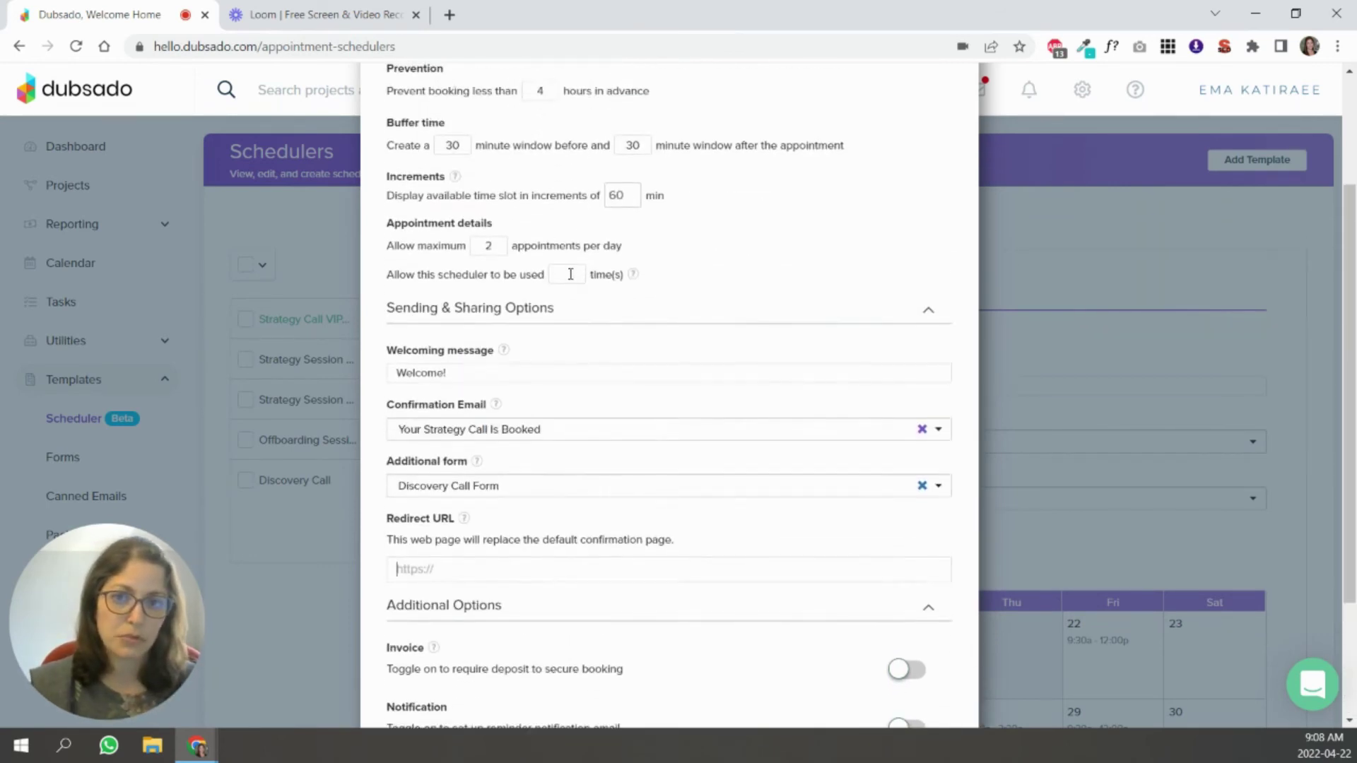
left_click(570, 274)
type("10")
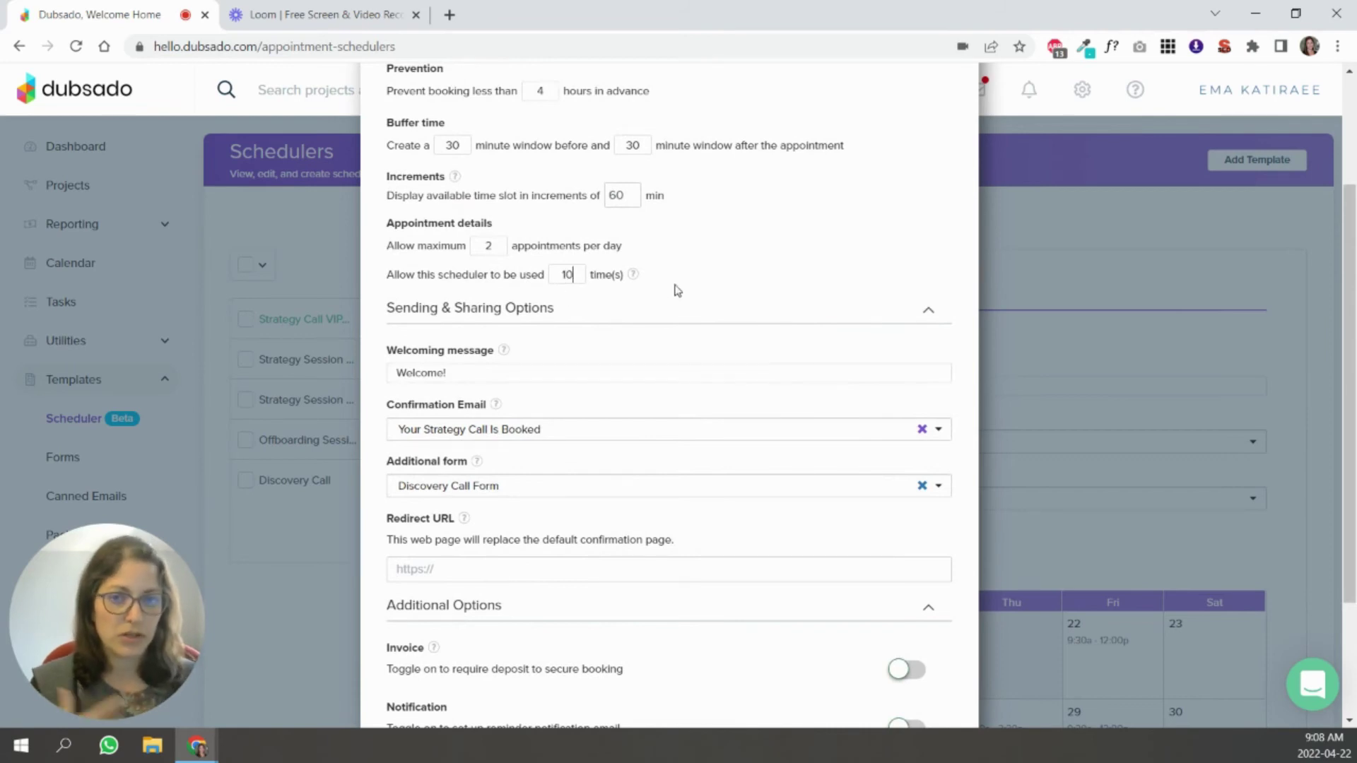
- Try the deposit invoice option and its saved line items, then switch Invoice back off
scroll(735, 358, "down", 3)
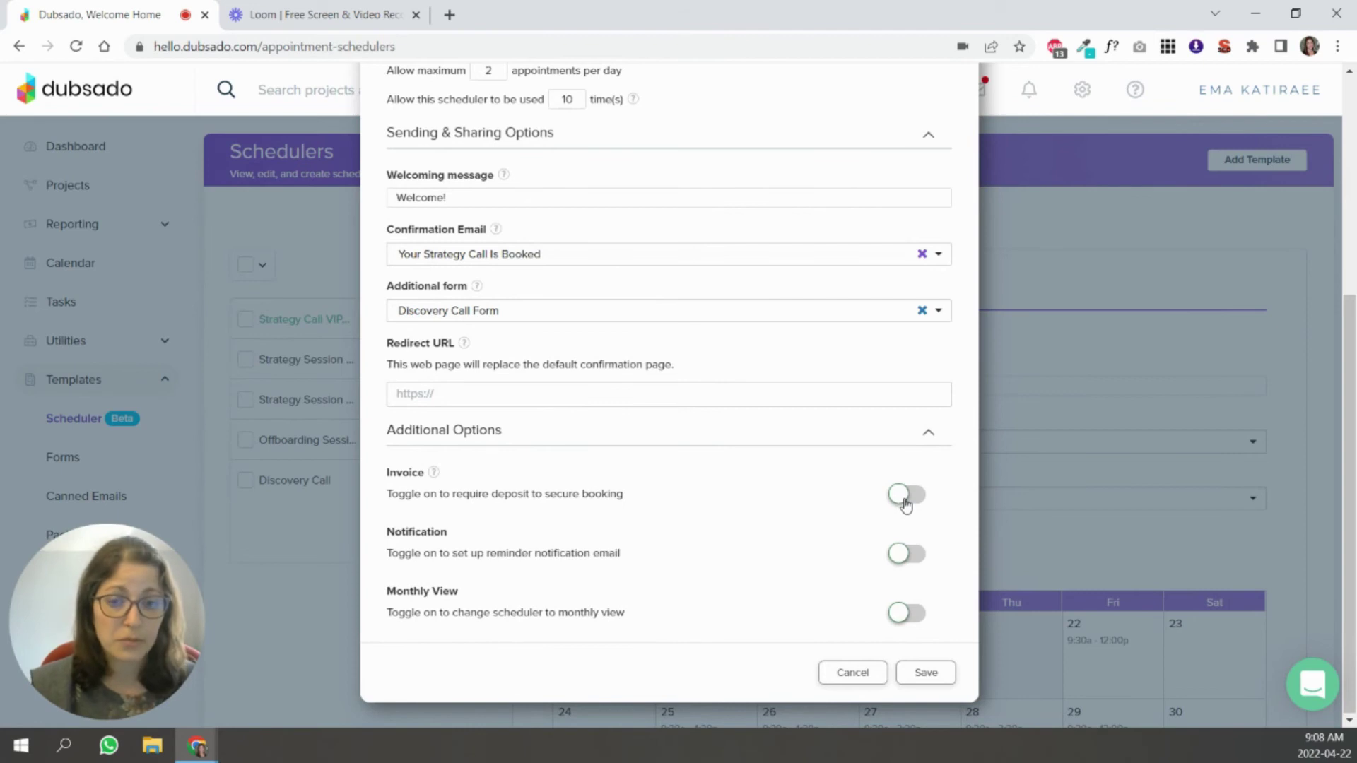
left_click(906, 499)
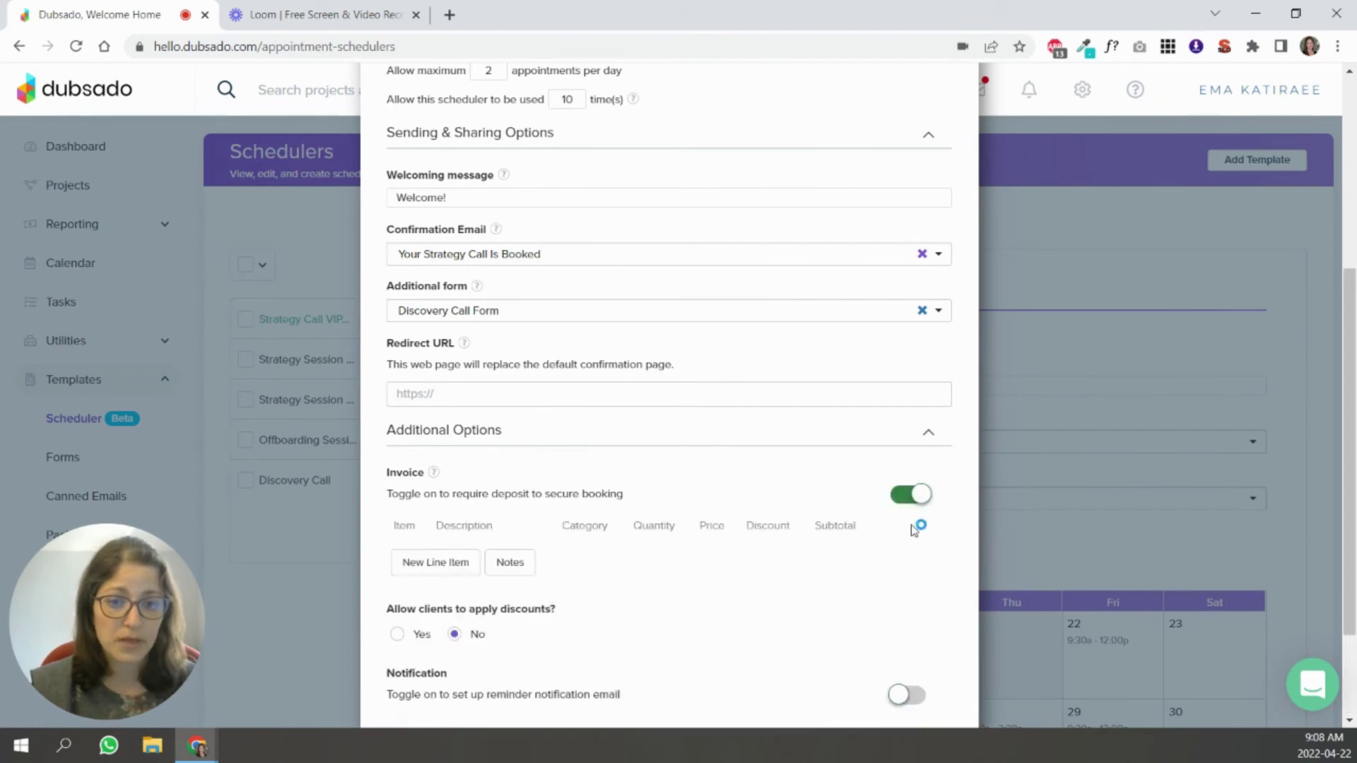
left_click(438, 569)
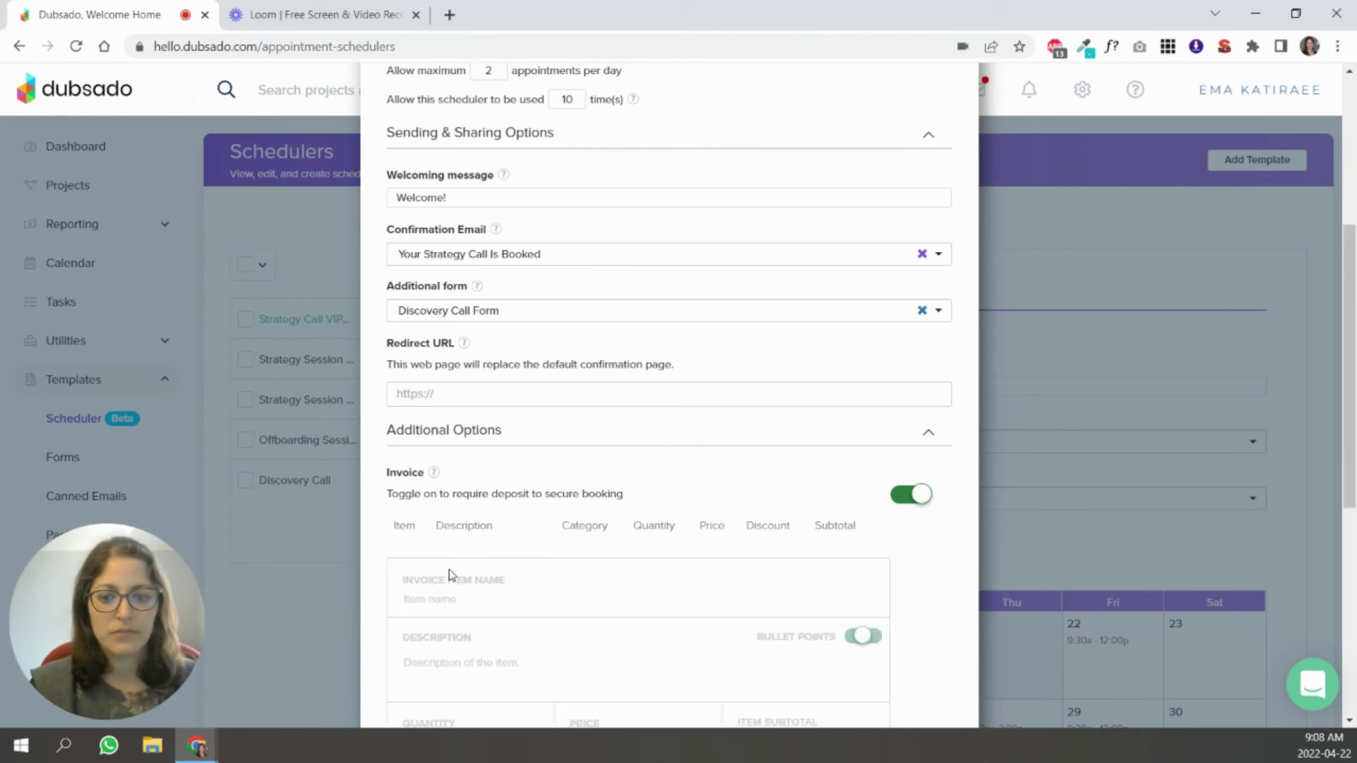
scroll(753, 565, "down", 5)
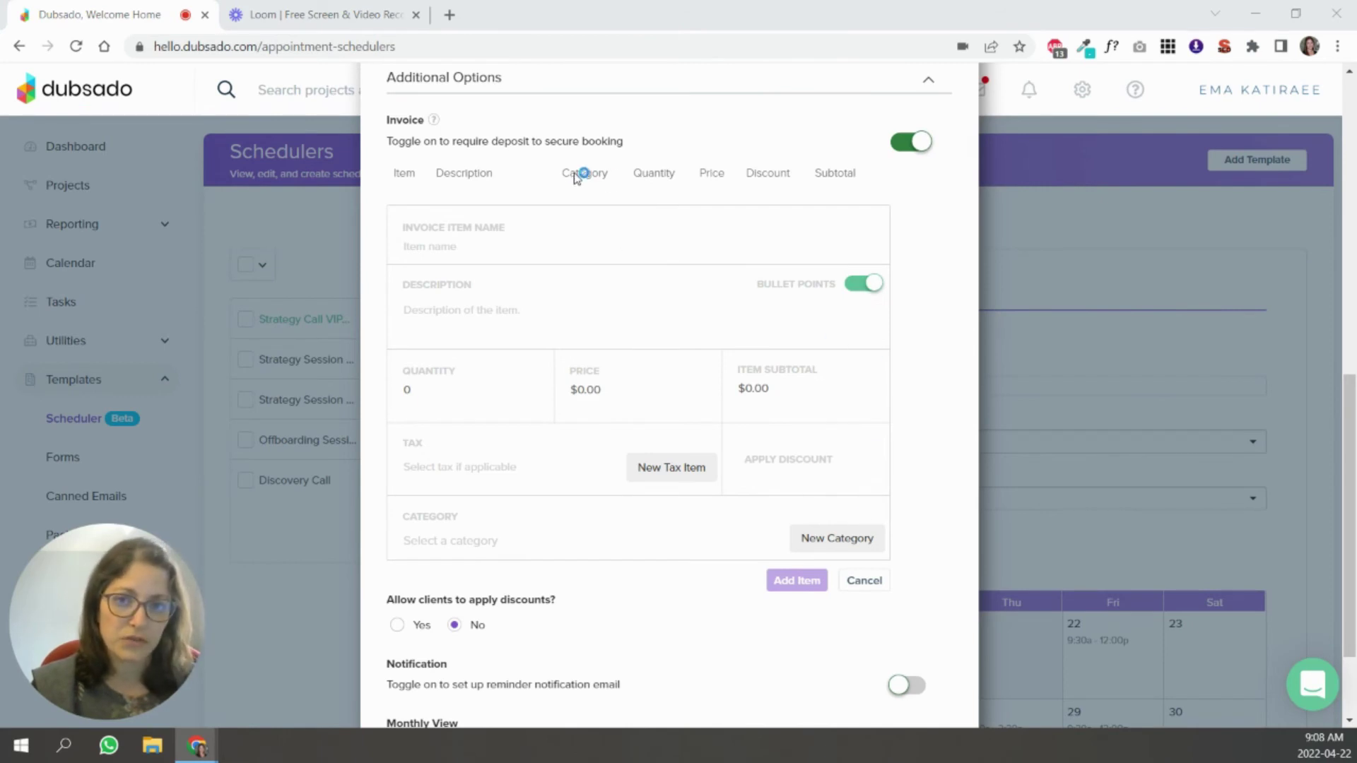
left_click(433, 255)
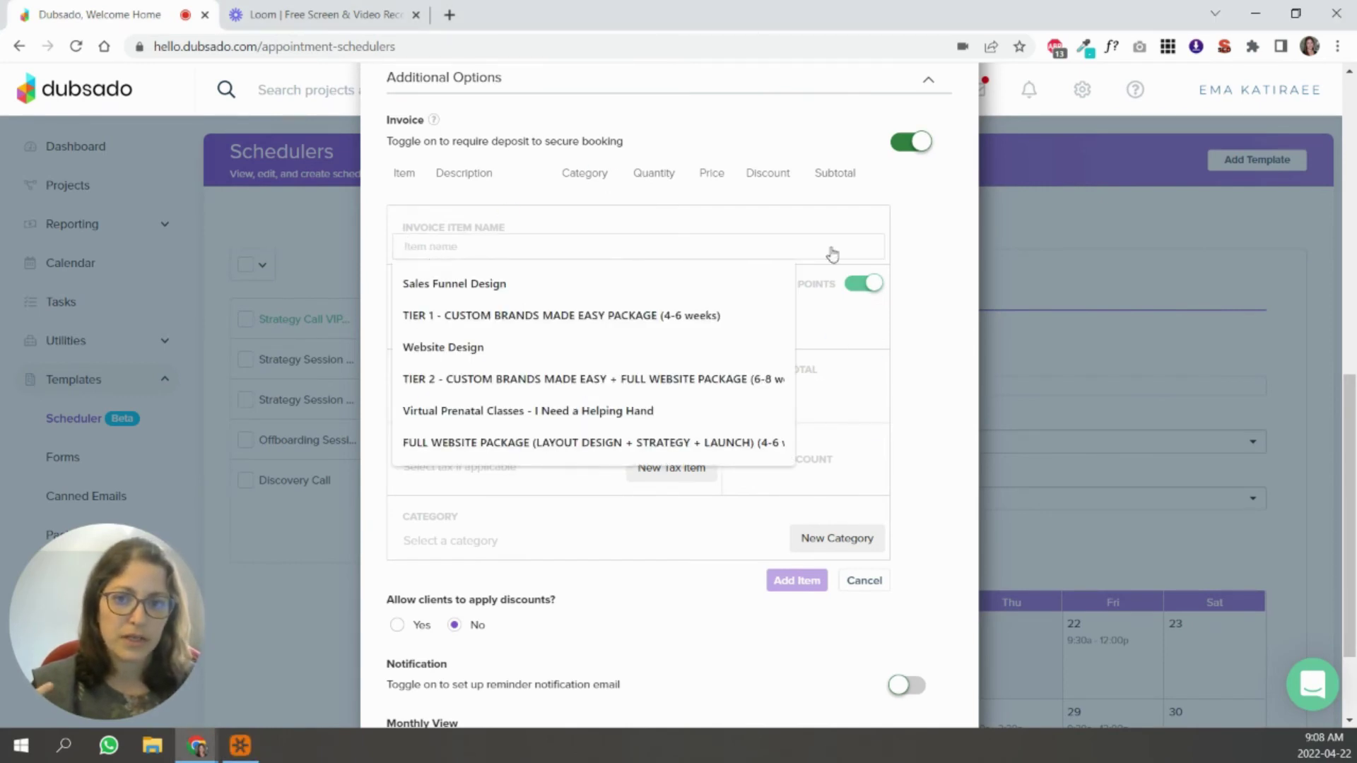
left_click(992, 331)
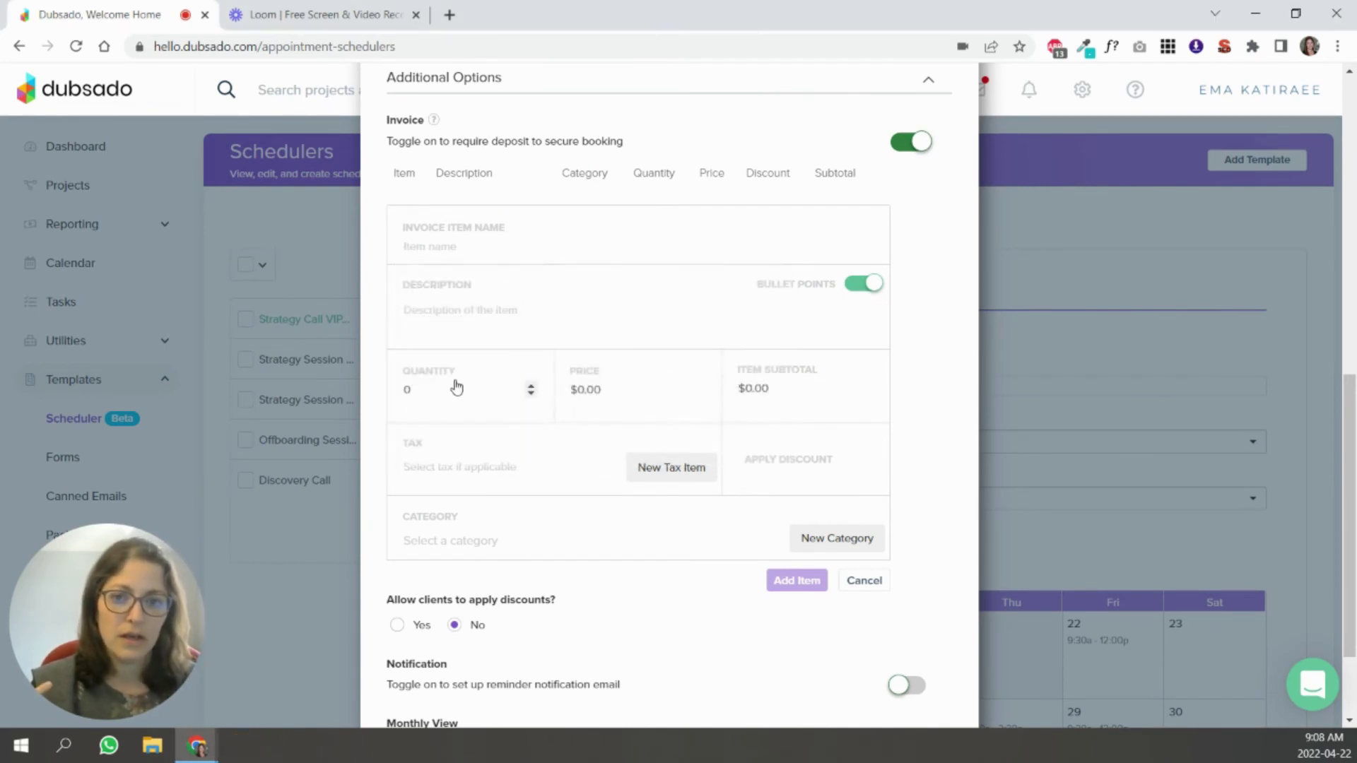
left_click(903, 146)
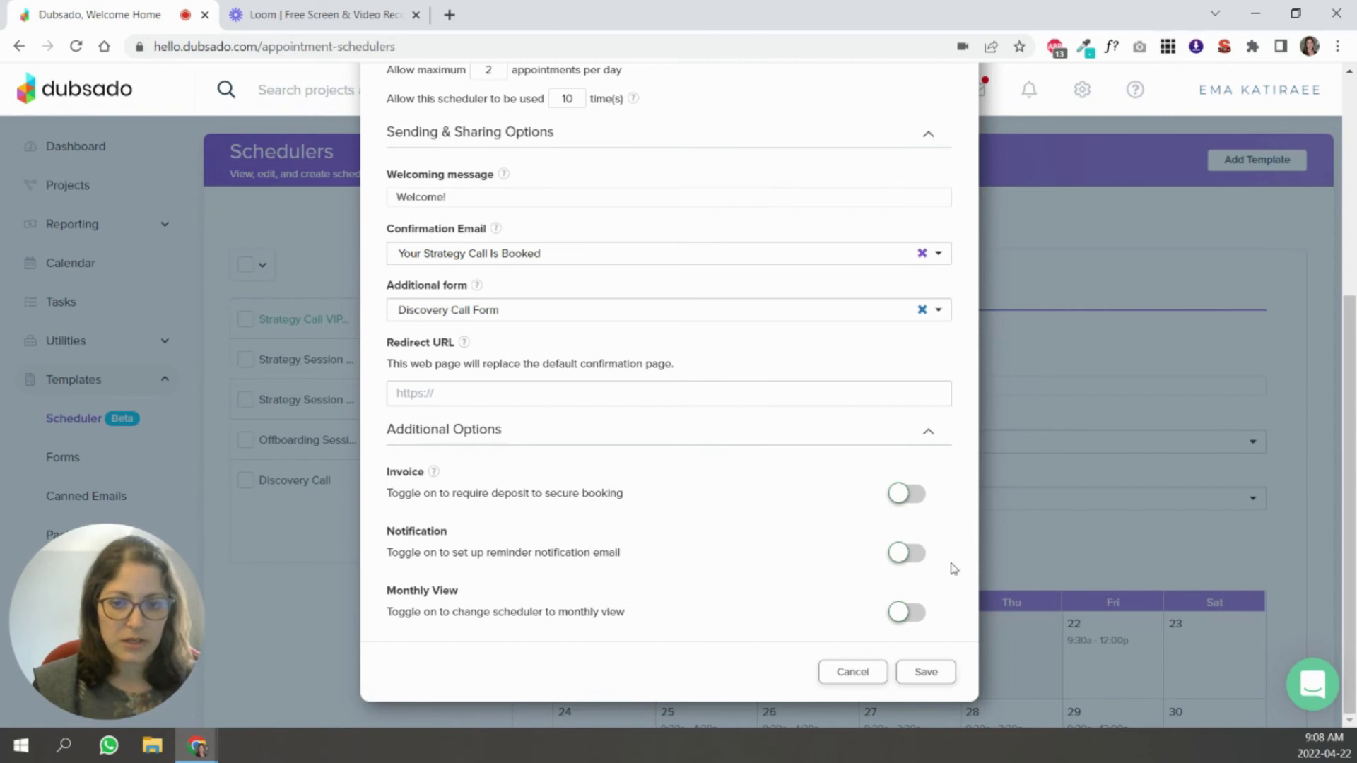
- Turn on notifications and add a 24-hour reminder using the 'How's your VIP Workbook going?' email
left_click(915, 557)
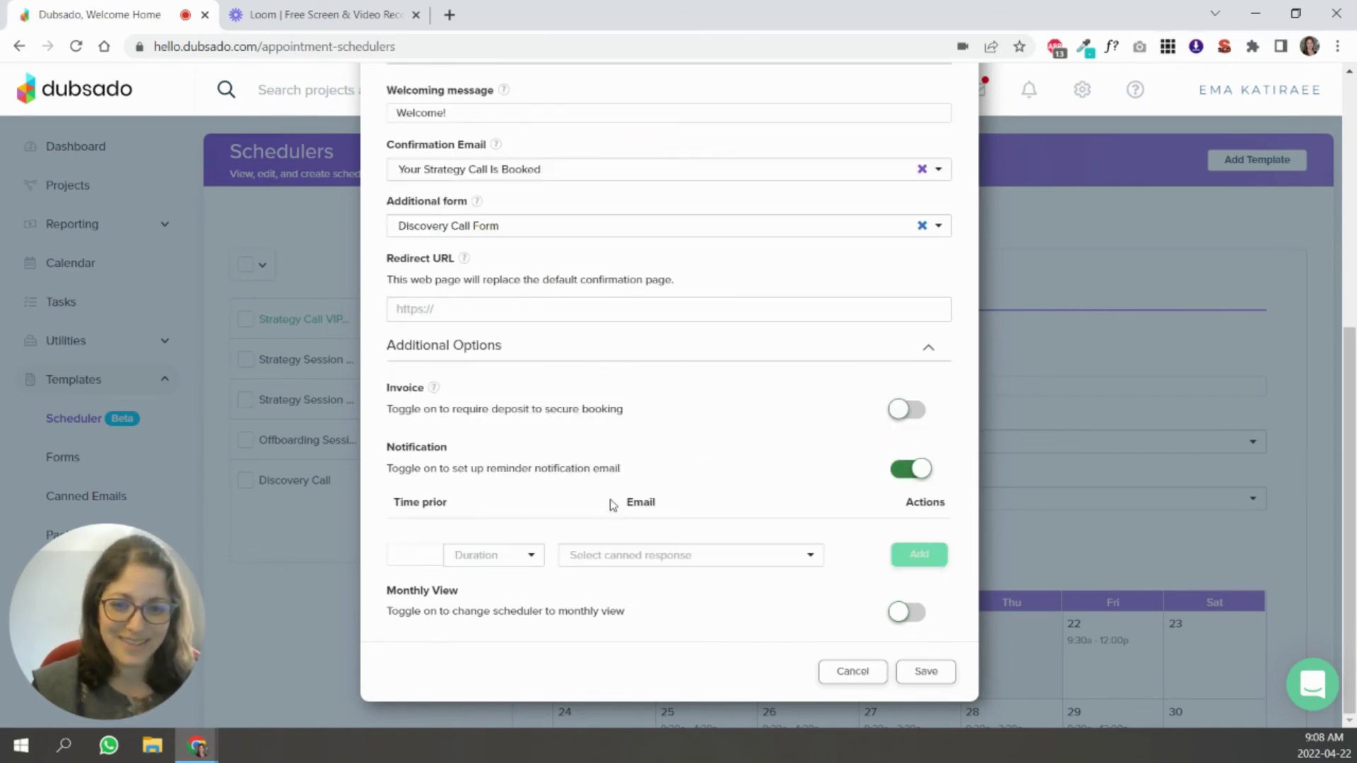
left_click(416, 556)
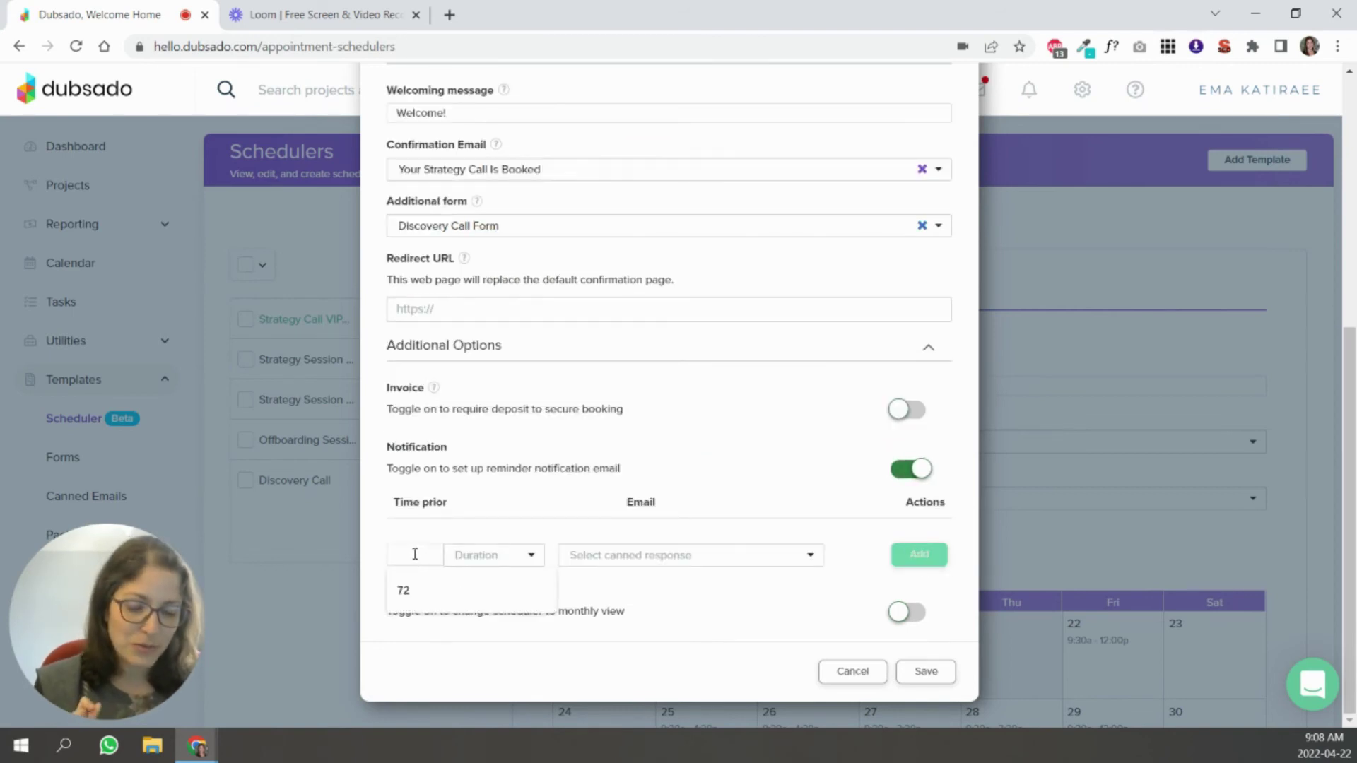
left_click(553, 503)
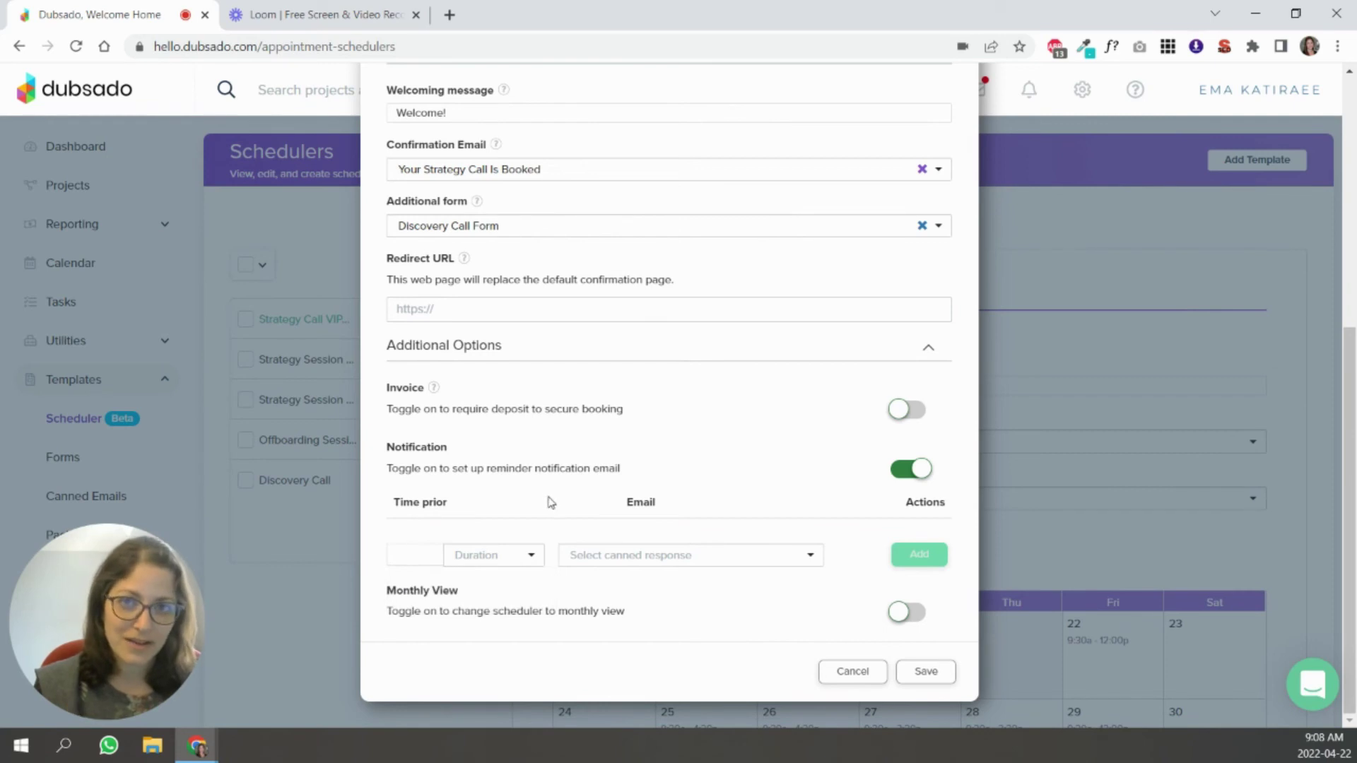
left_click(416, 555)
type("24")
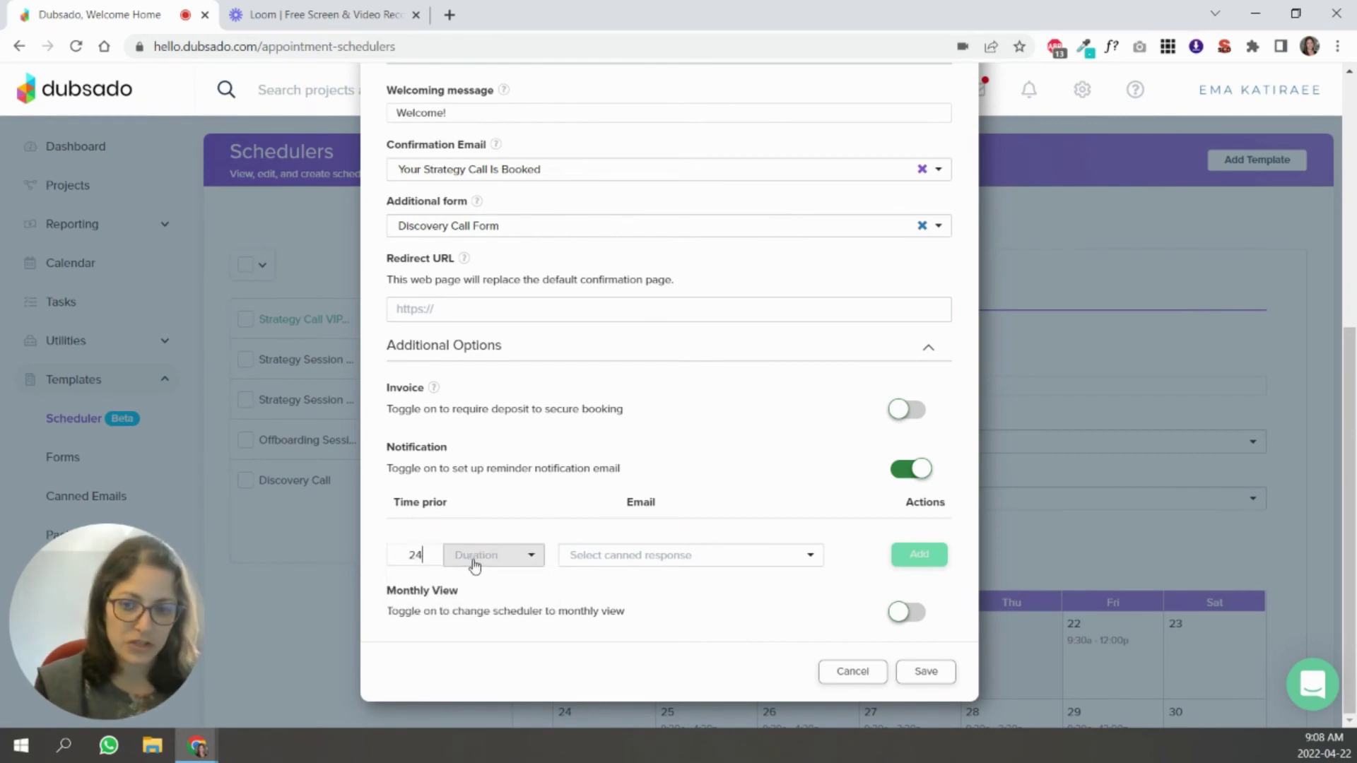
left_click(474, 556)
left_click(468, 613)
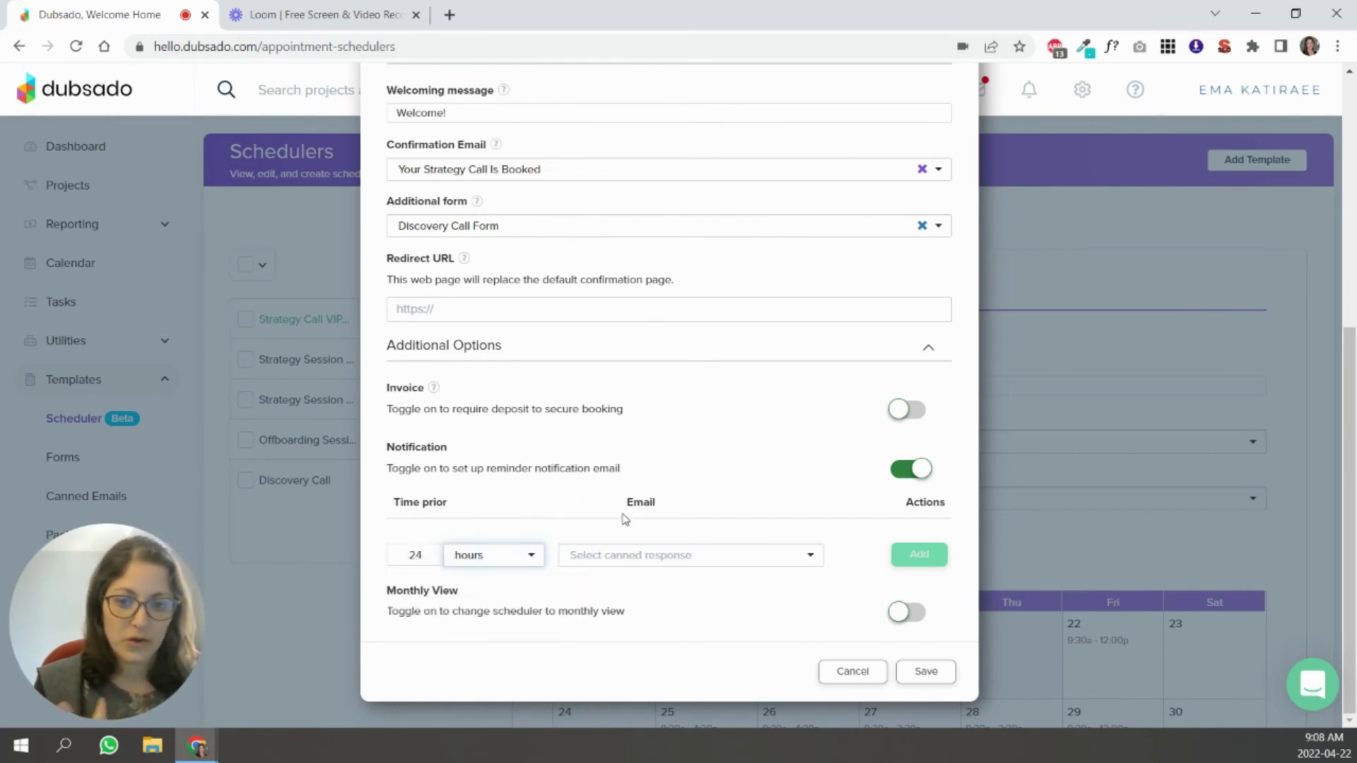
left_click(668, 556)
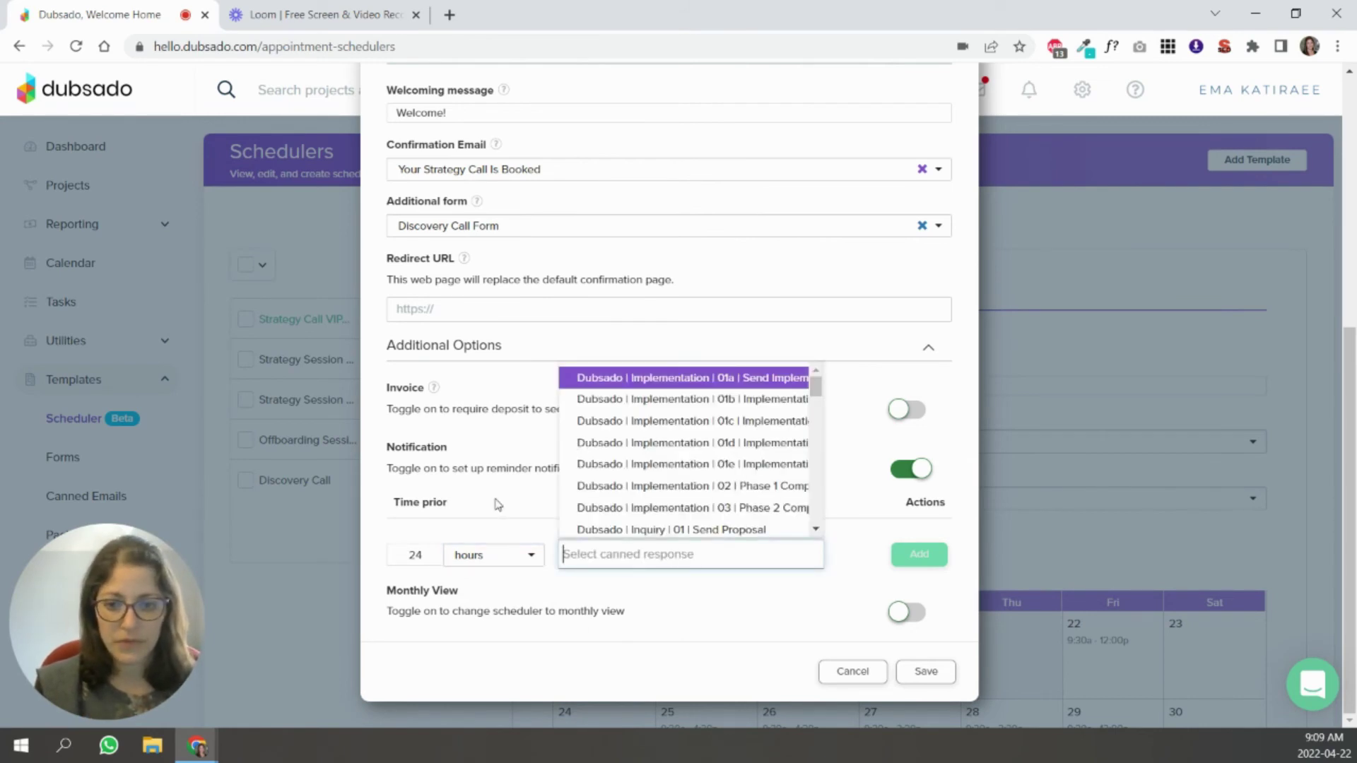
left_click_drag(816, 389, 817, 448)
left_click(757, 501)
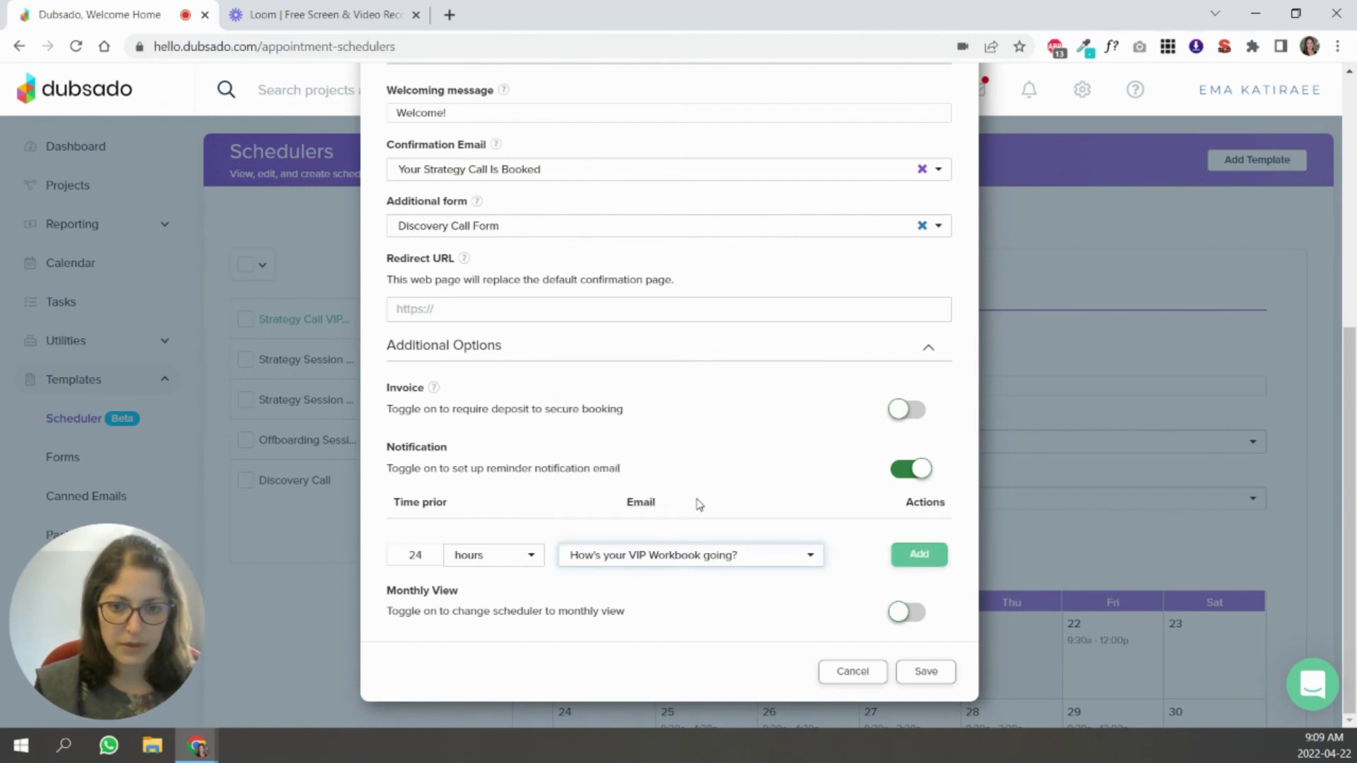
left_click(918, 554)
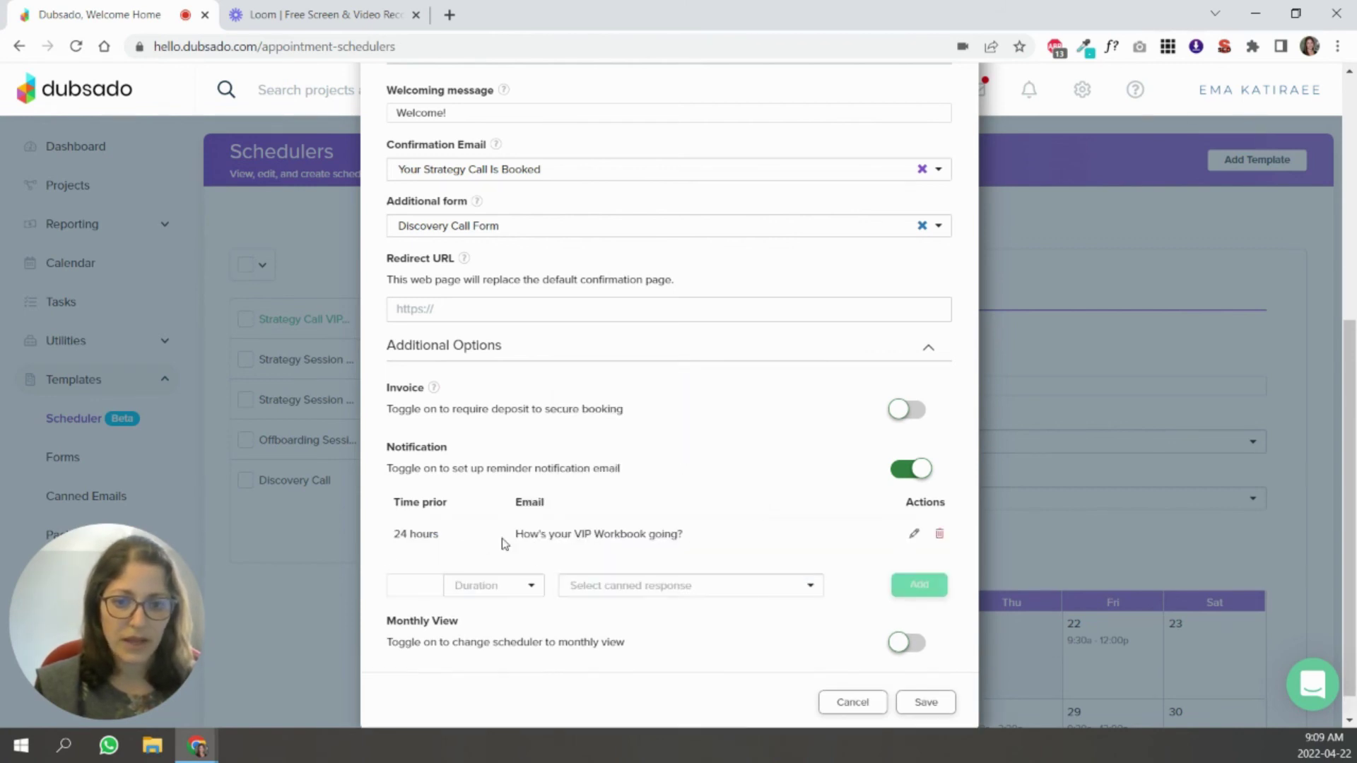
- Add a 30-minute reminder with the same canned email and turn on Monthly View
left_click(414, 585)
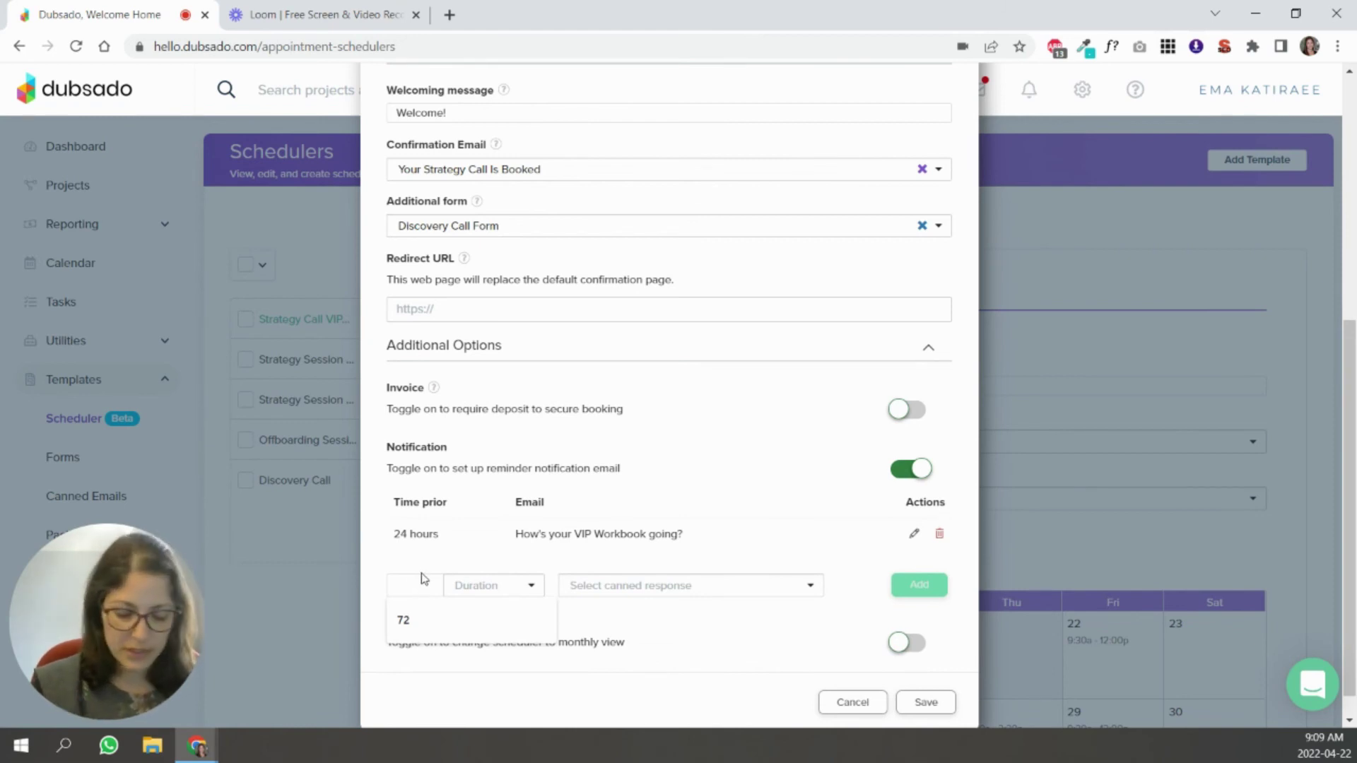
type("30")
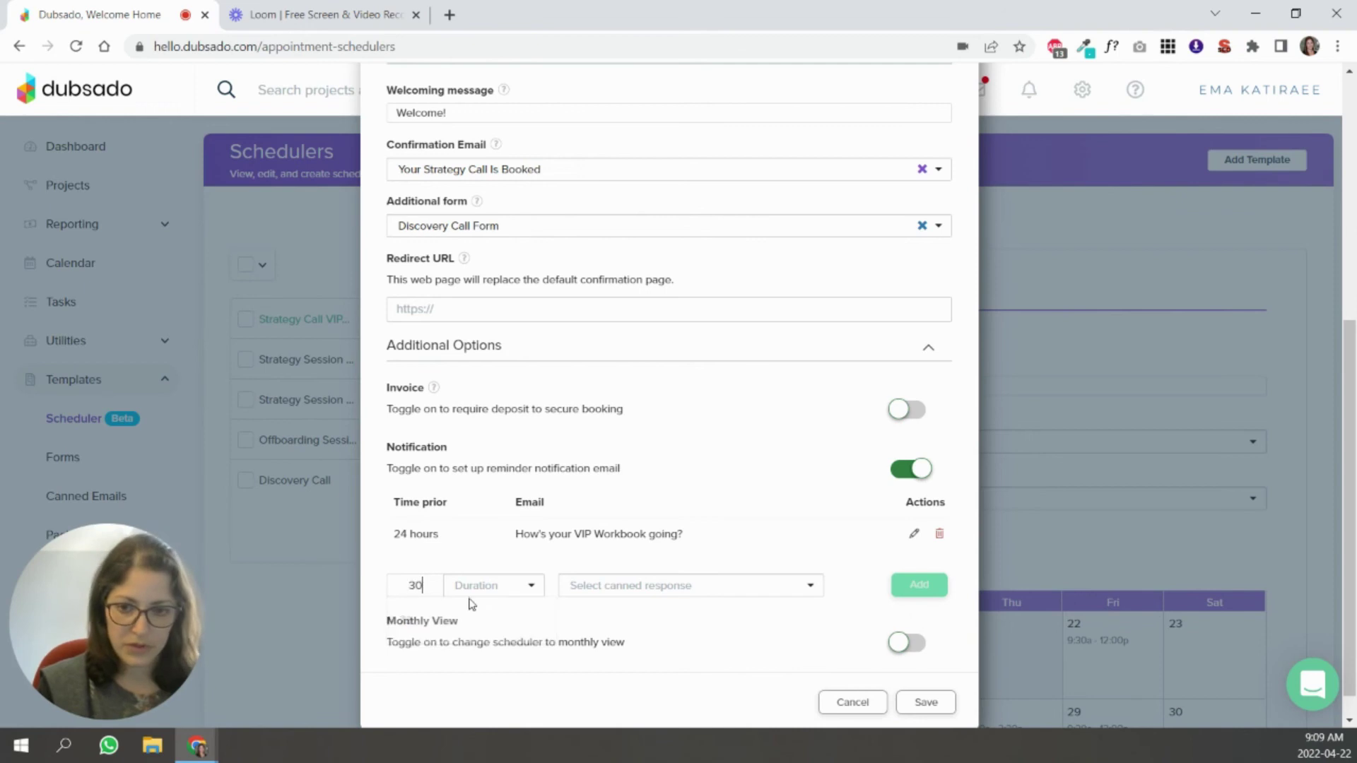
left_click(493, 585)
left_click(481, 642)
left_click(600, 590)
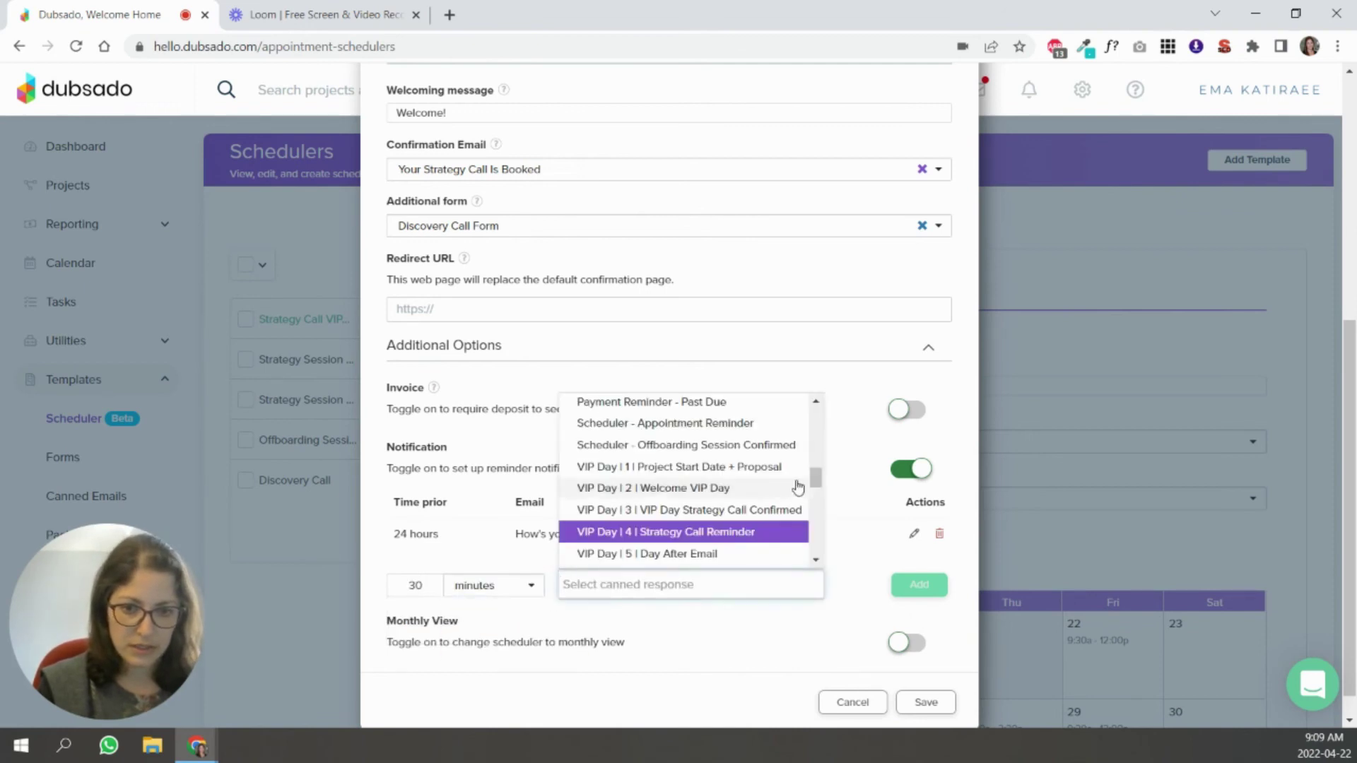
left_click(751, 539)
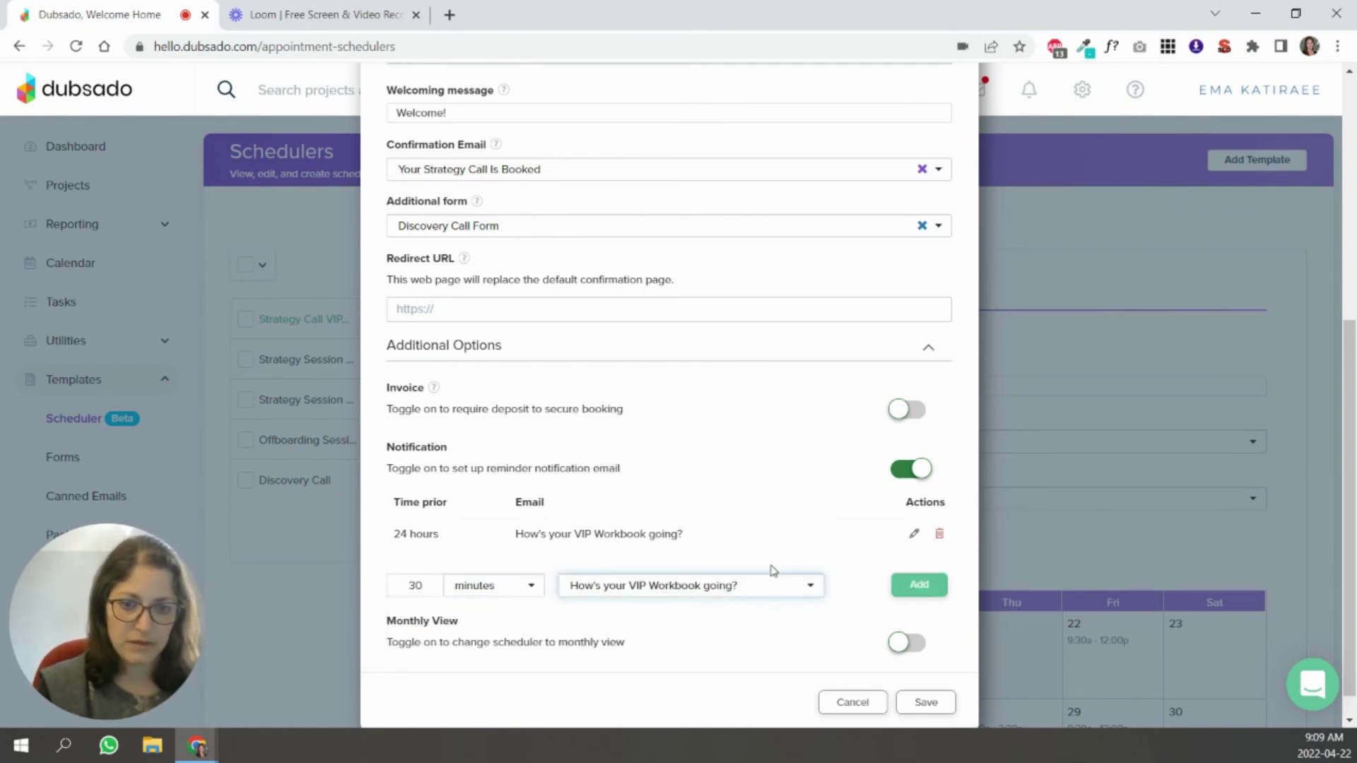
left_click(917, 584)
scroll(793, 574, "down", 1)
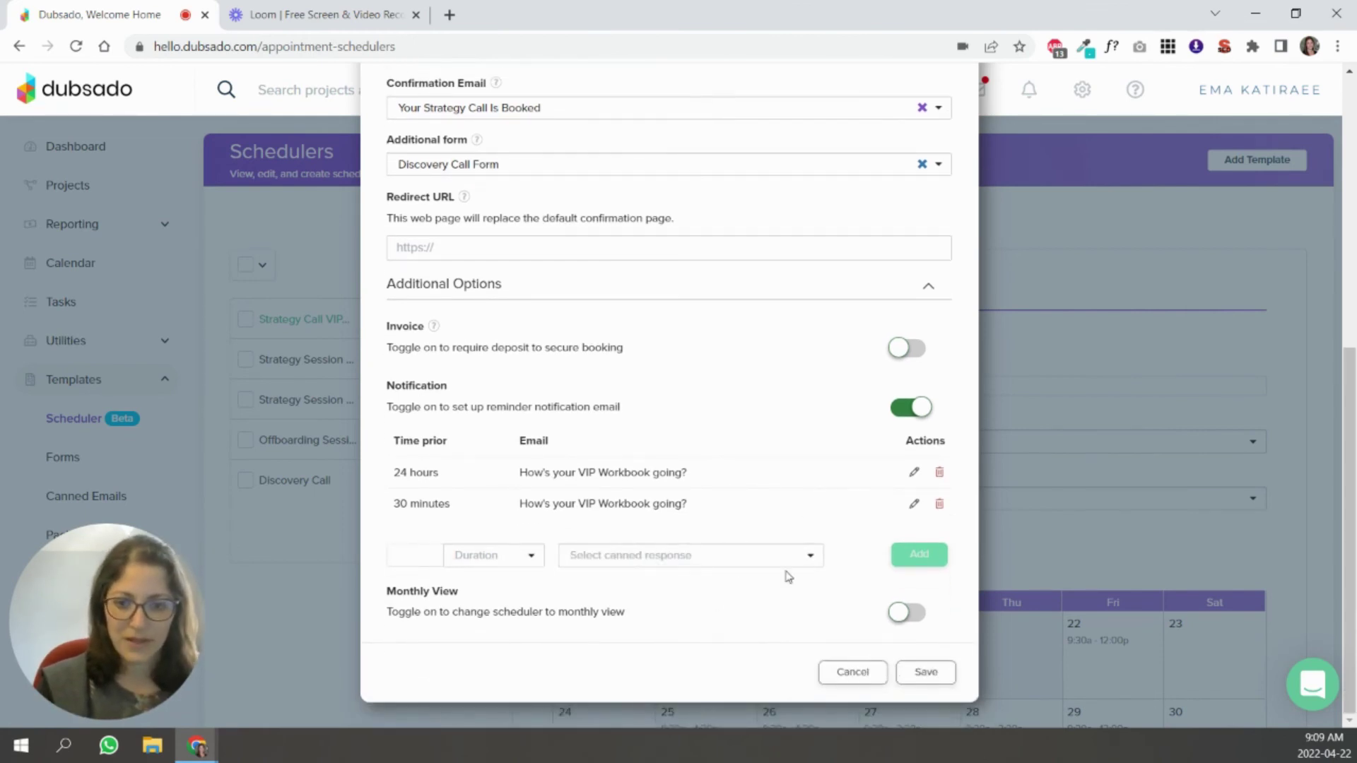
left_click(911, 615)
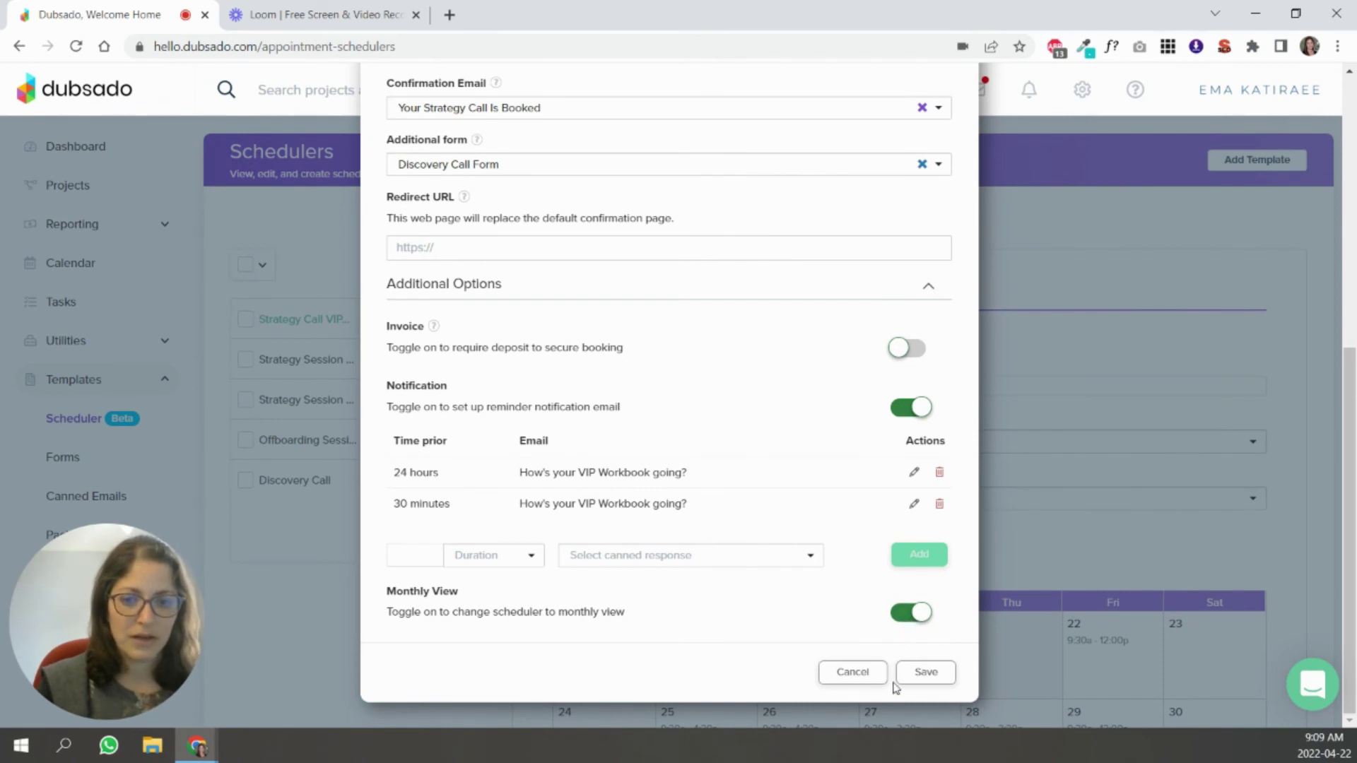
- Save the Sample Appointment scheduler and open its Direct Link booking page in a new tab
left_click(924, 672)
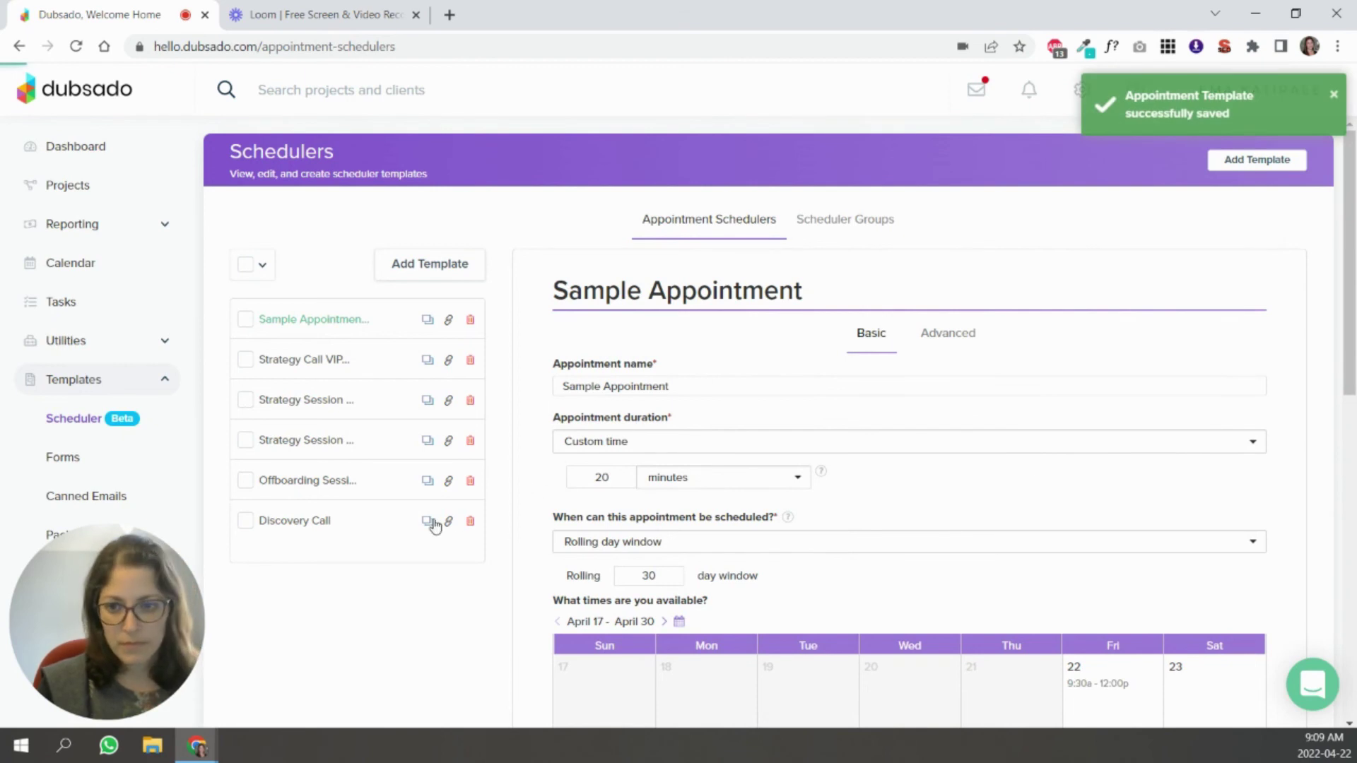
left_click(448, 319)
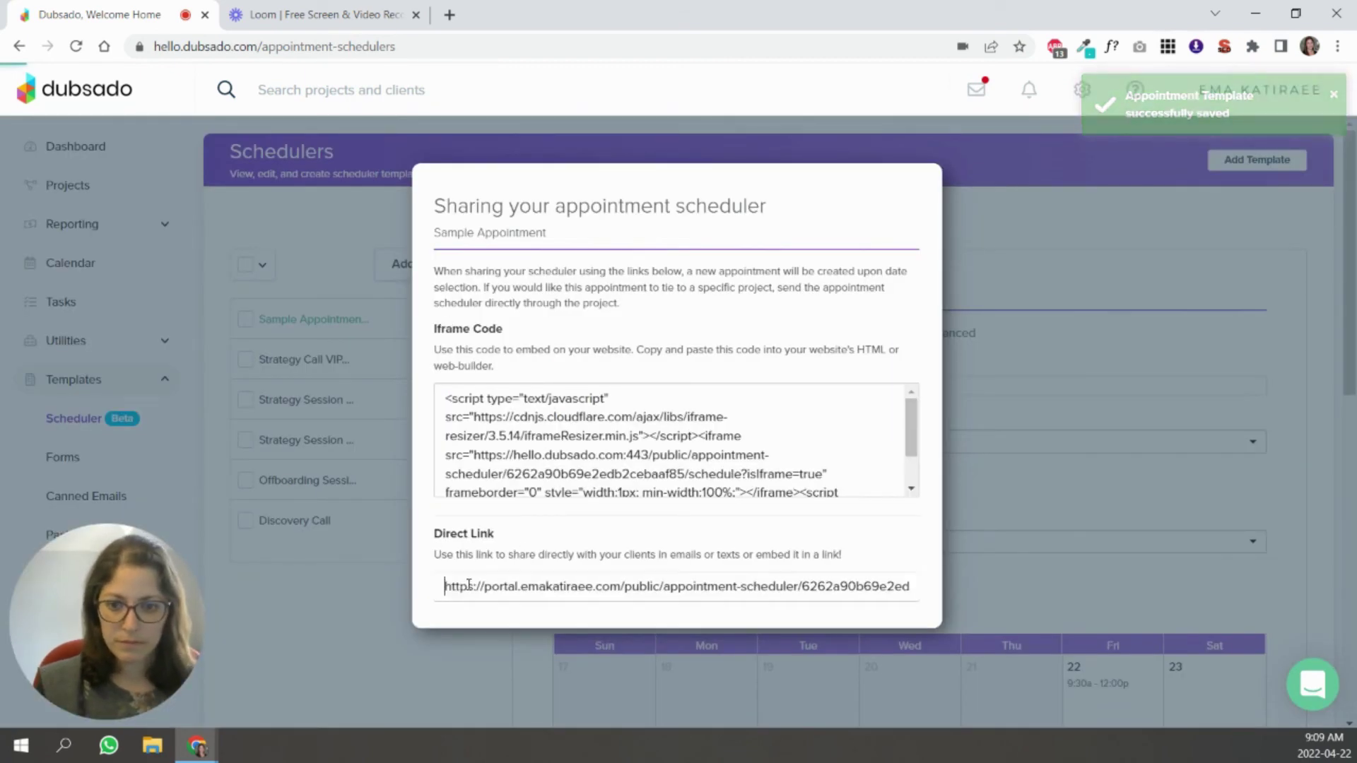
left_click(505, 586)
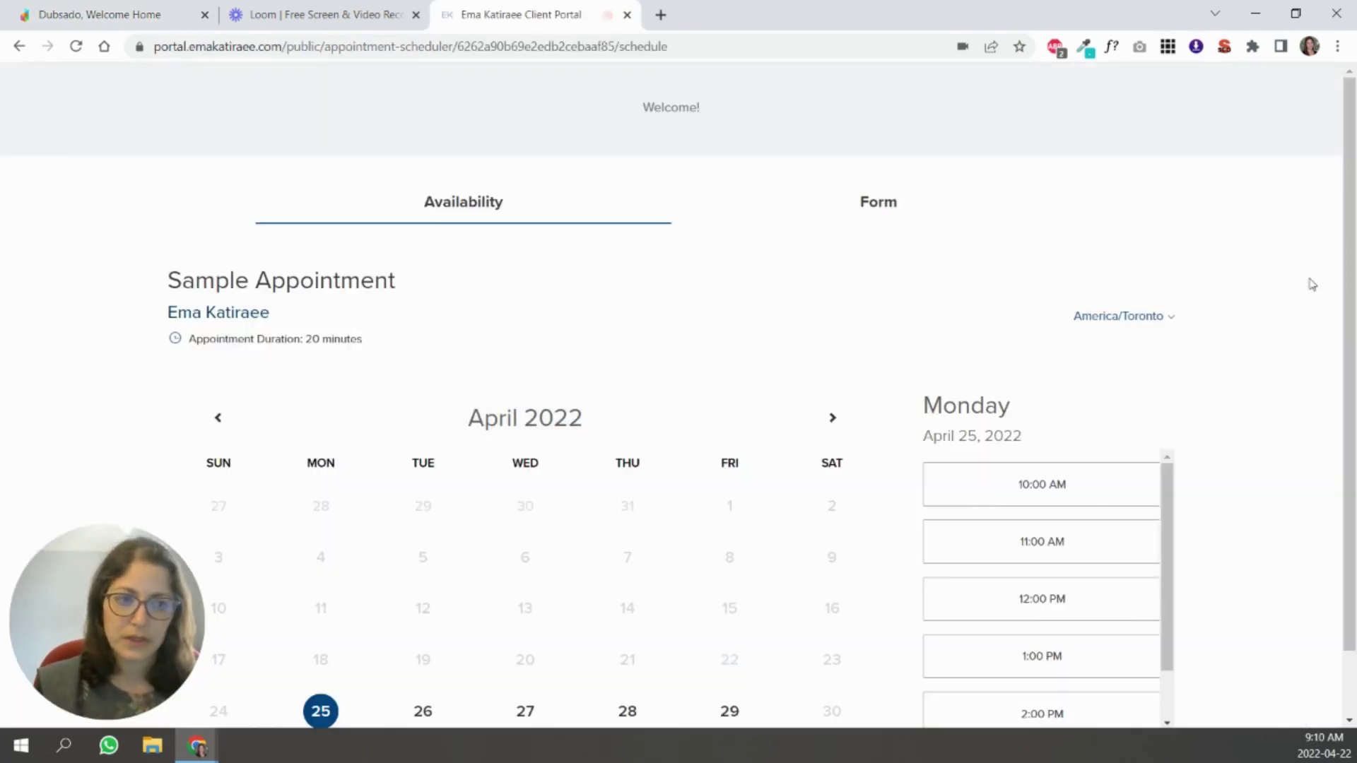
scroll(1125, 323, "down", 1)
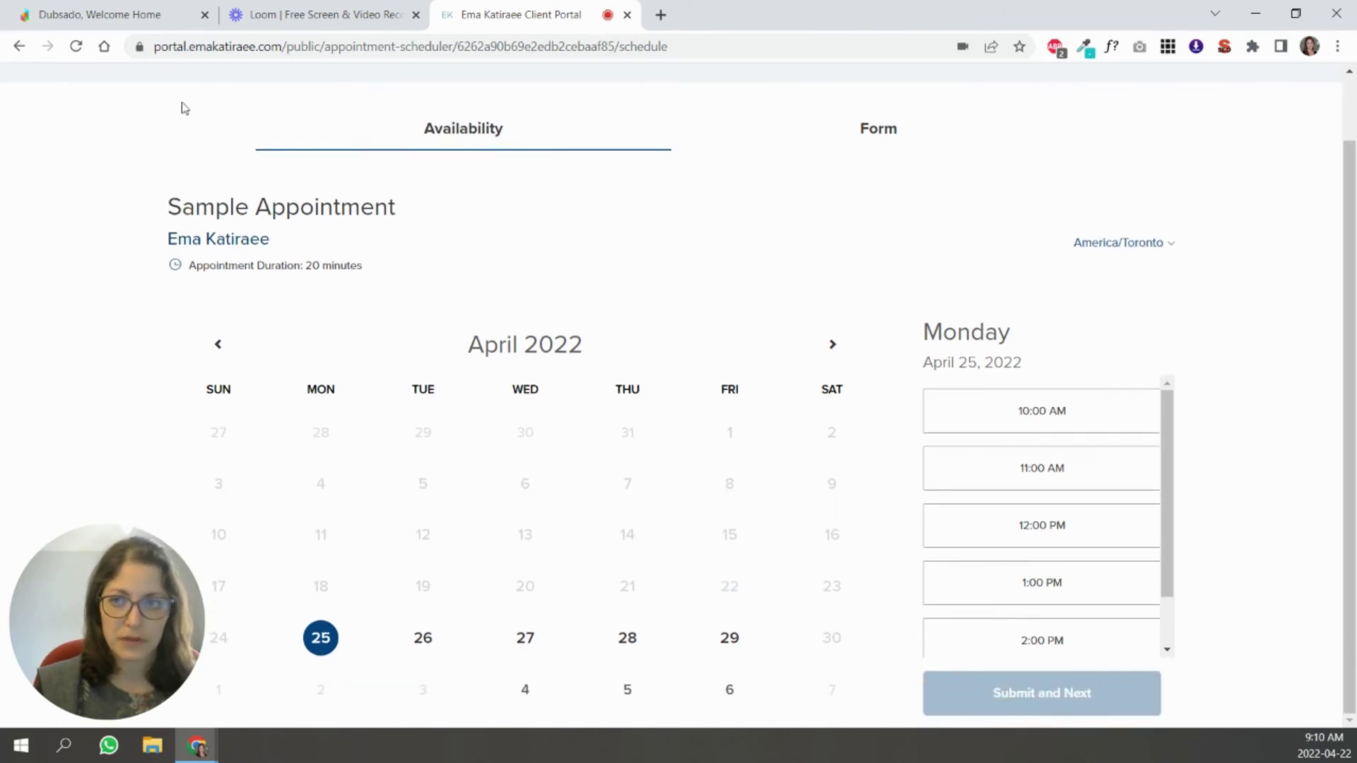
- Review the scheduler's advanced appointment settings in the Dubsado editor
left_click(124, 19)
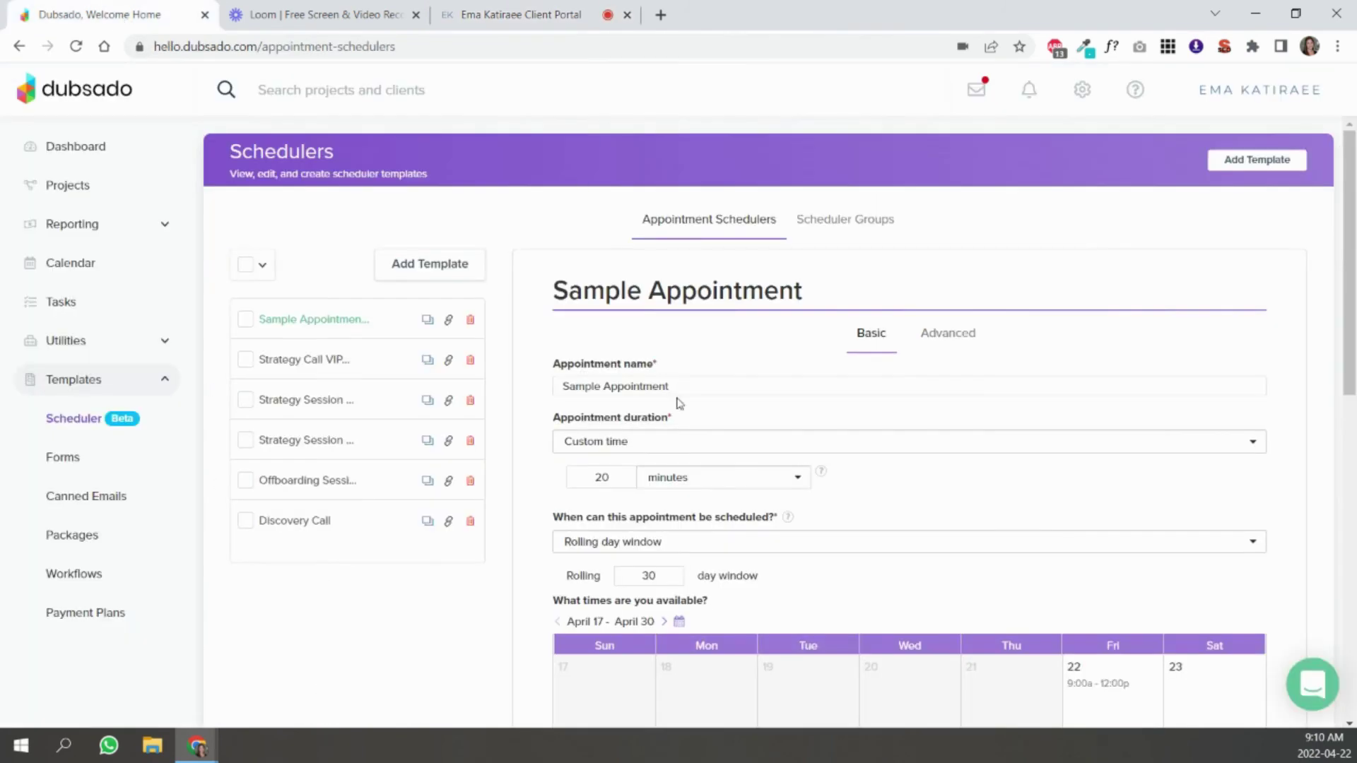
left_click(957, 345)
scroll(878, 362, "down", 3)
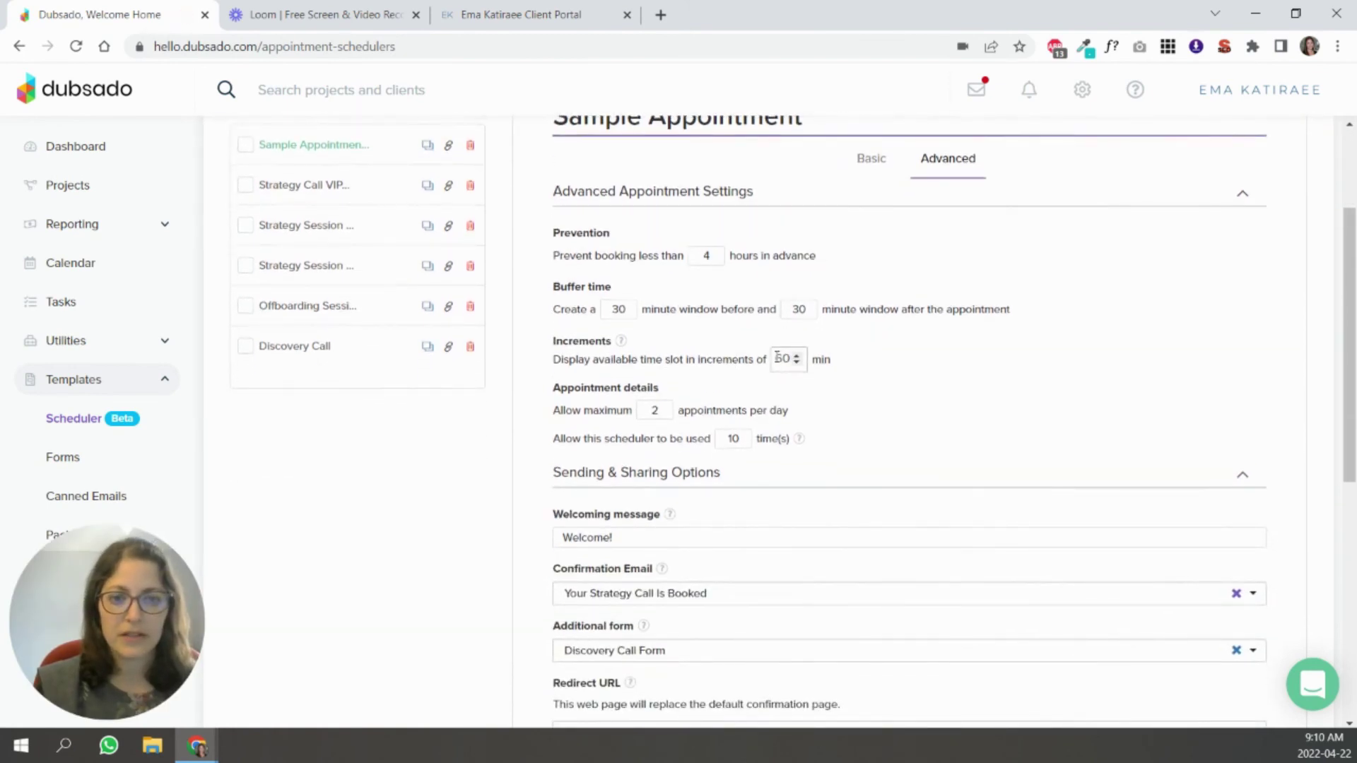
- Preview the booking page's Availability step with its 20-minute duration and April 2022 calendar
left_click(460, 18)
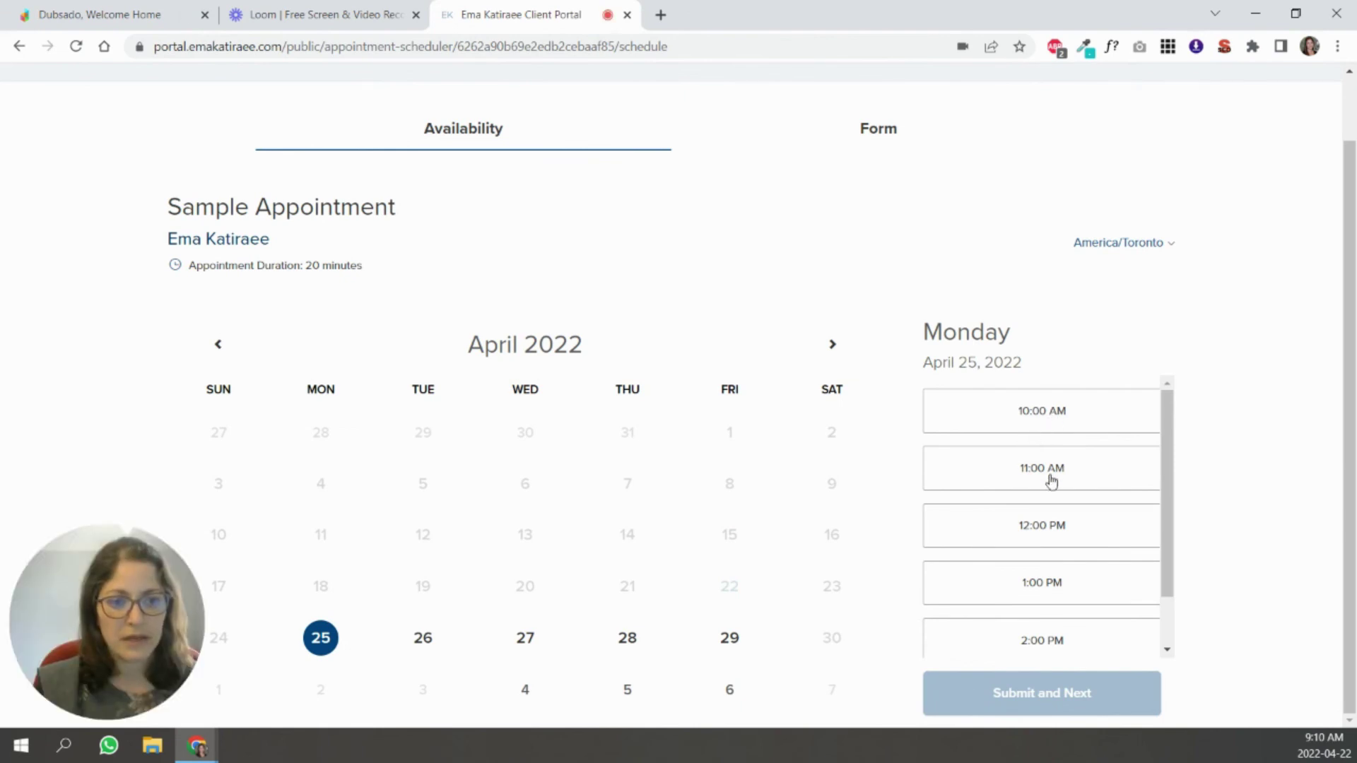
scroll(1173, 608, "down", 2)
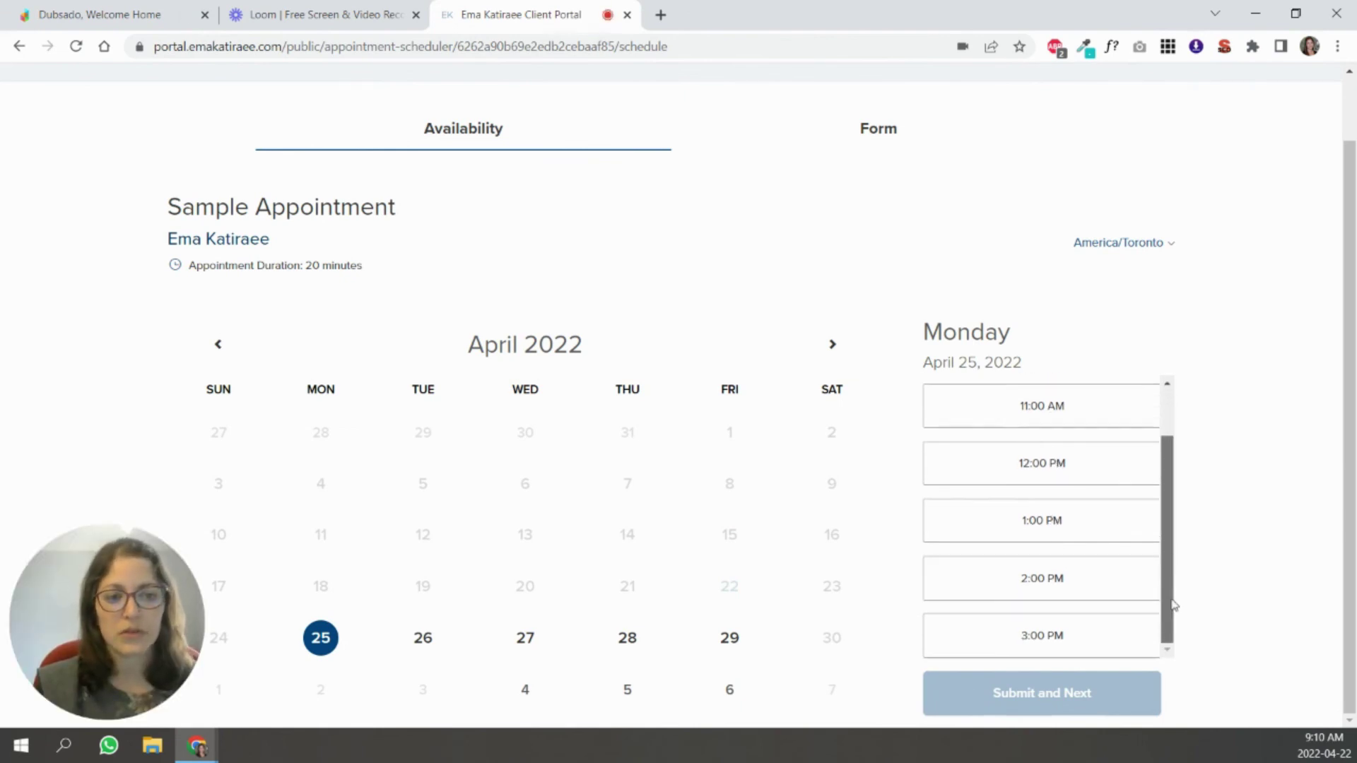
scroll(1173, 613, "up", 2)
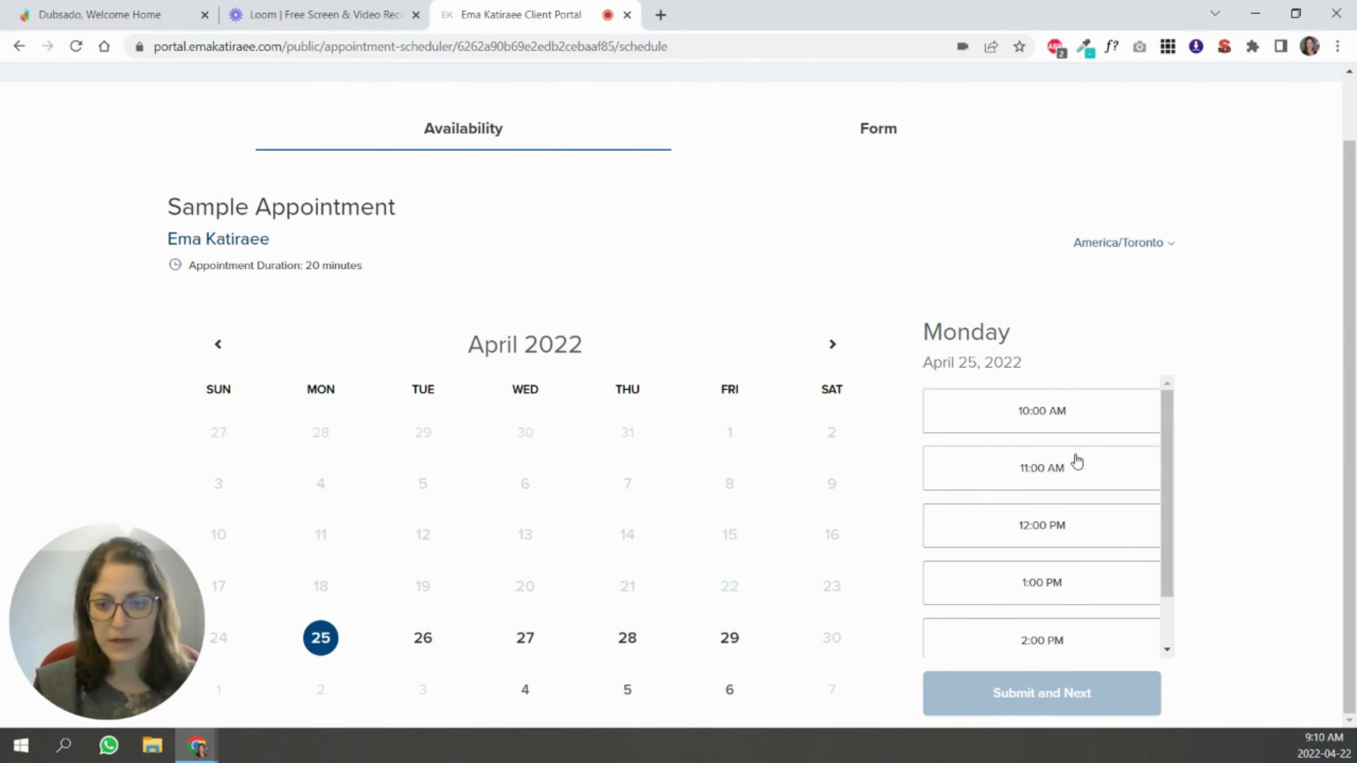
scroll(1075, 463, "down", 2)
- Check the booking page's intake Form step, then go back to the Availability calendar
left_click(870, 134)
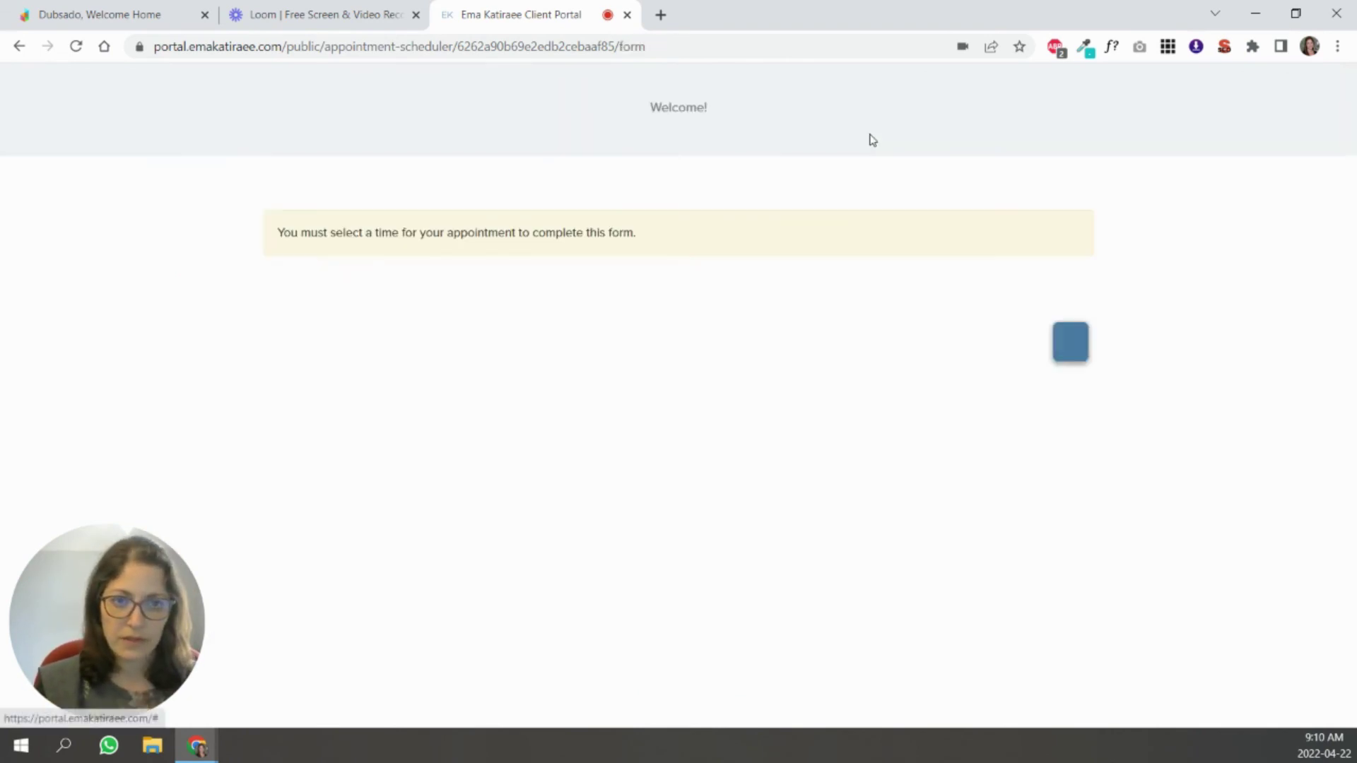
scroll(871, 307, "down", 3)
scroll(869, 305, "down", 8)
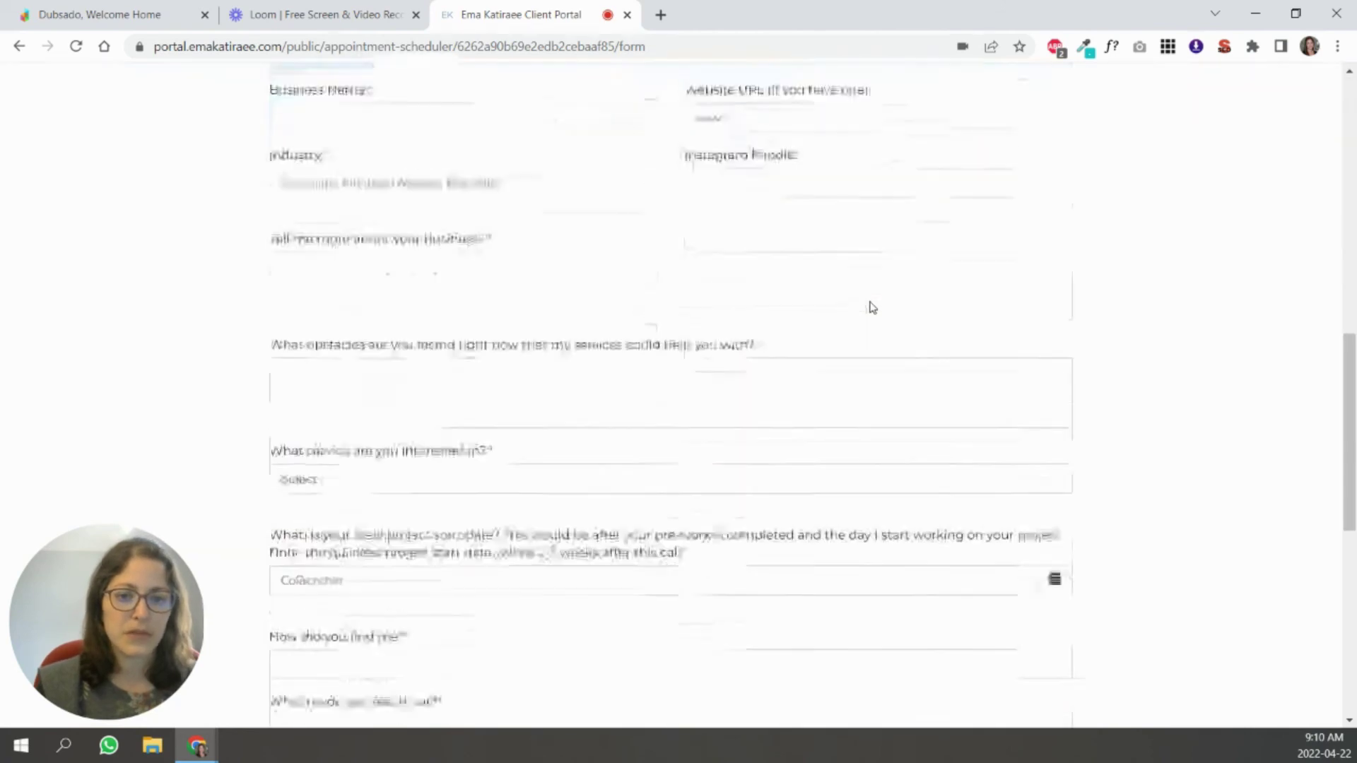
scroll(869, 306, "up", 12)
left_click(498, 206)
left_click(875, 202)
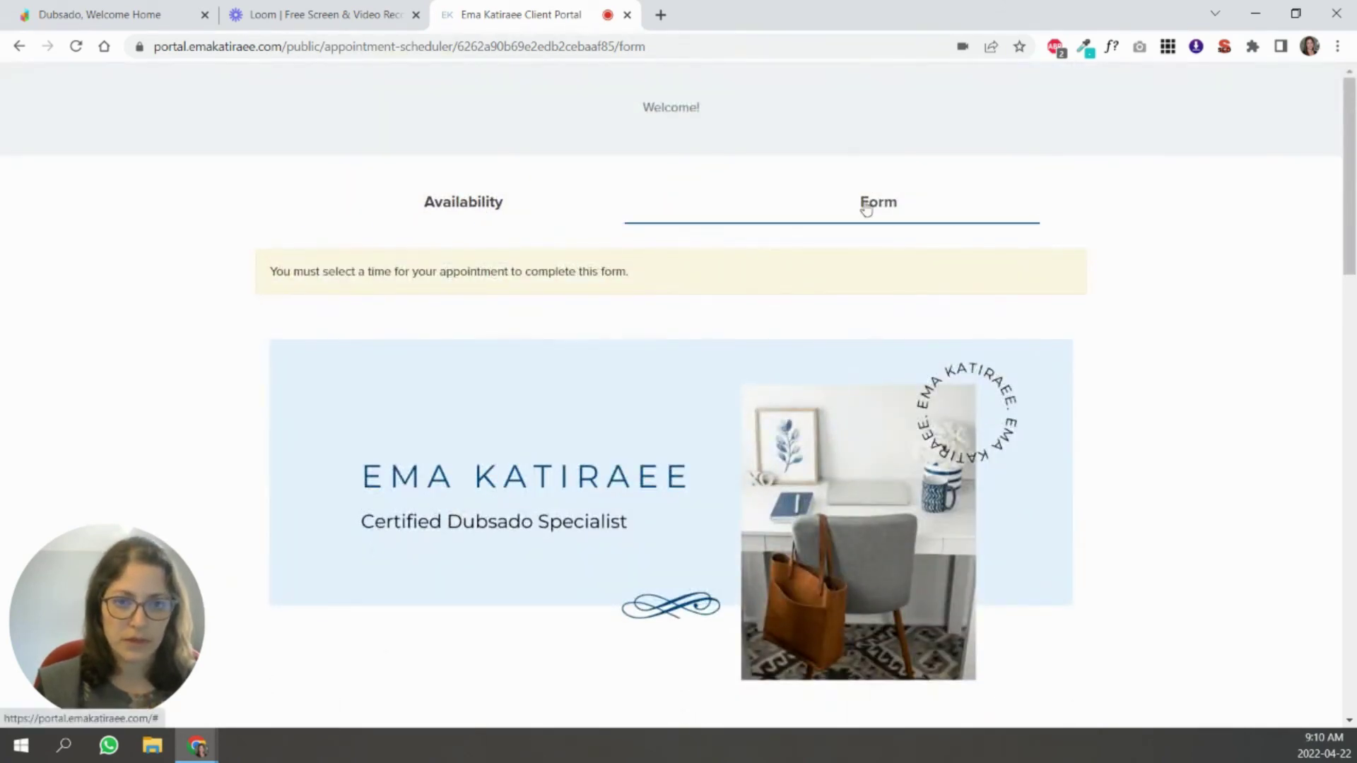
left_click(464, 212)
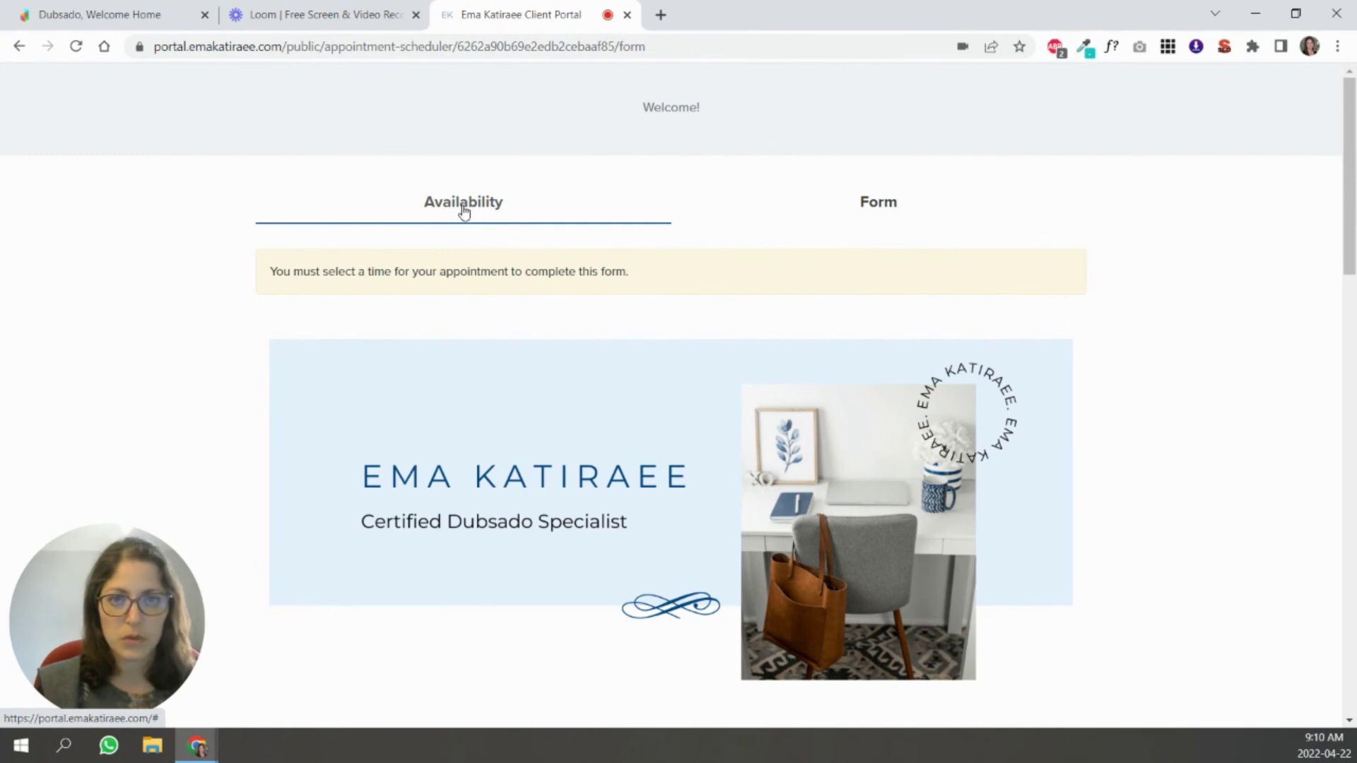
scroll(560, 303, "down", 15)
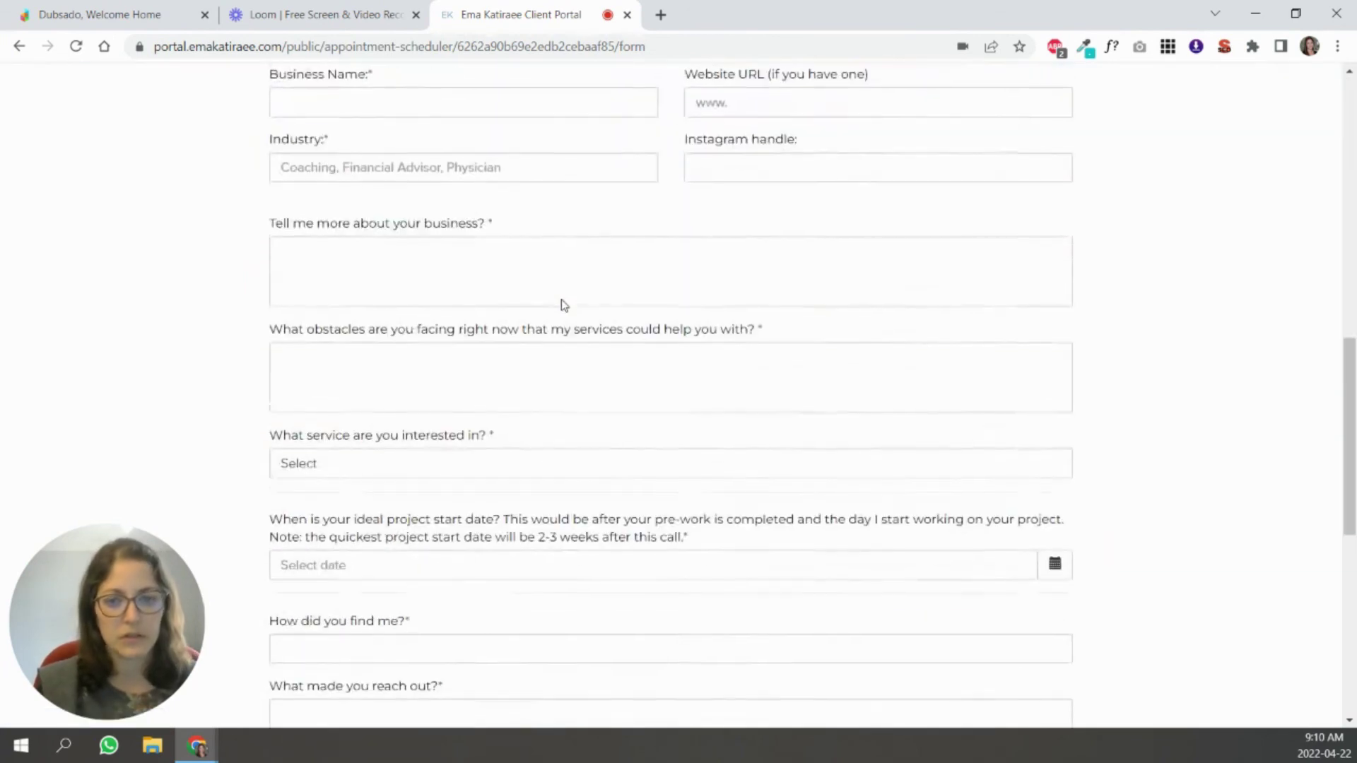
scroll(560, 297, "up", 15)
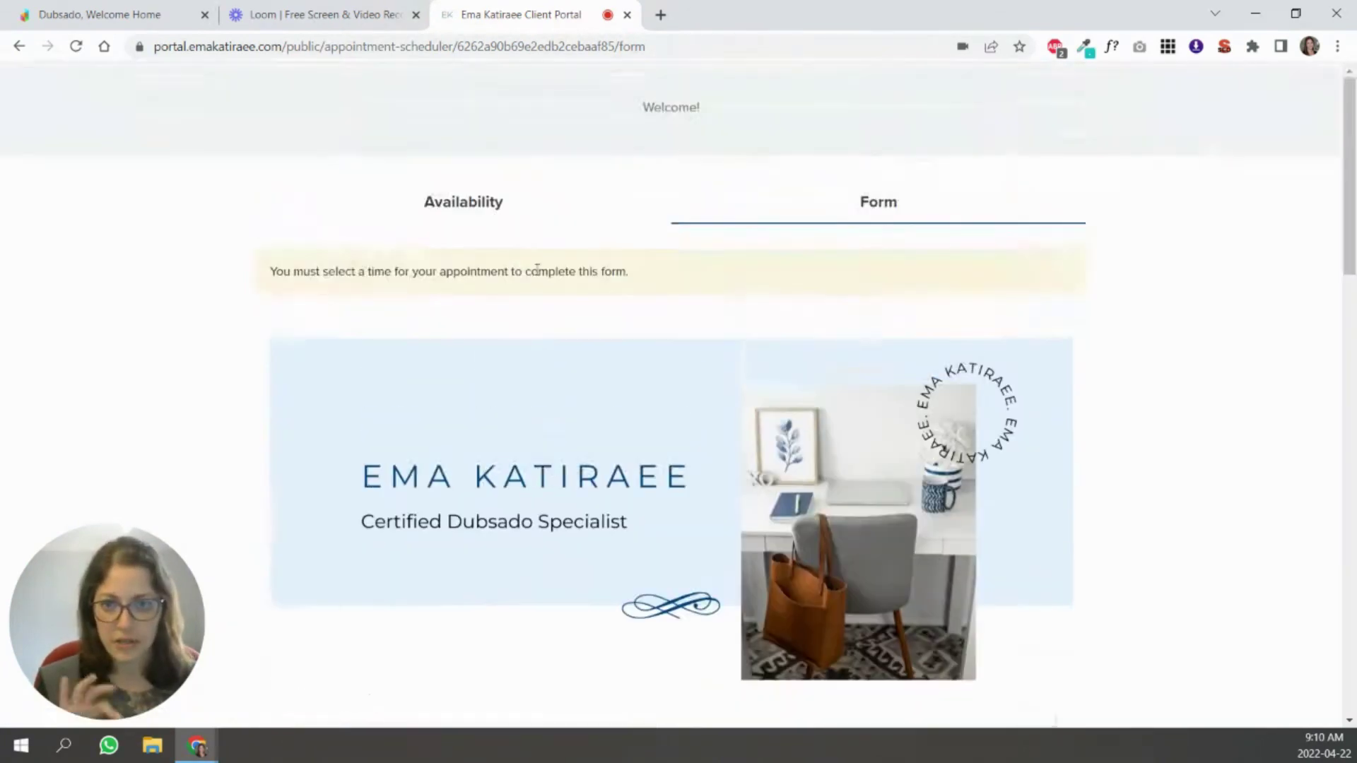
left_click(490, 203)
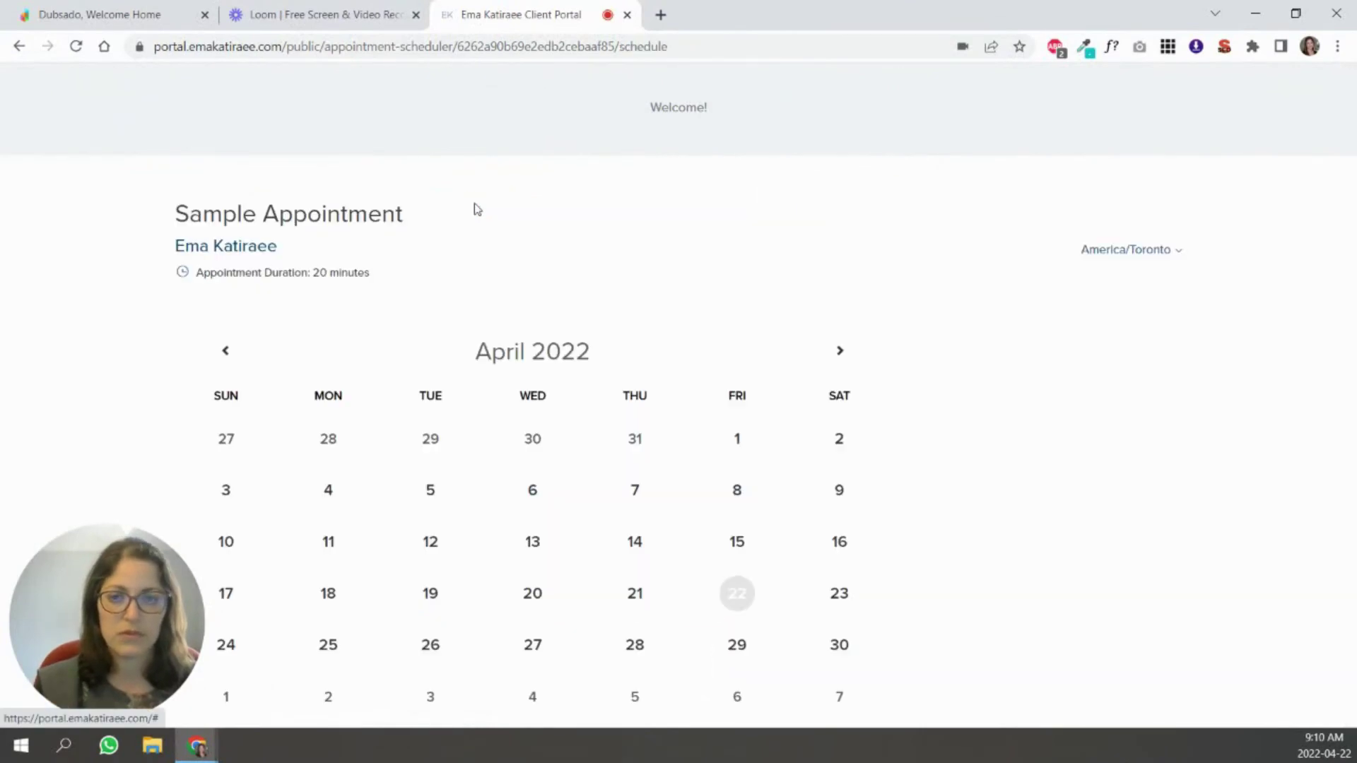
- Save the scheduler with Monthly View off and reload the booking page to show April 25 slots
left_click(106, 14)
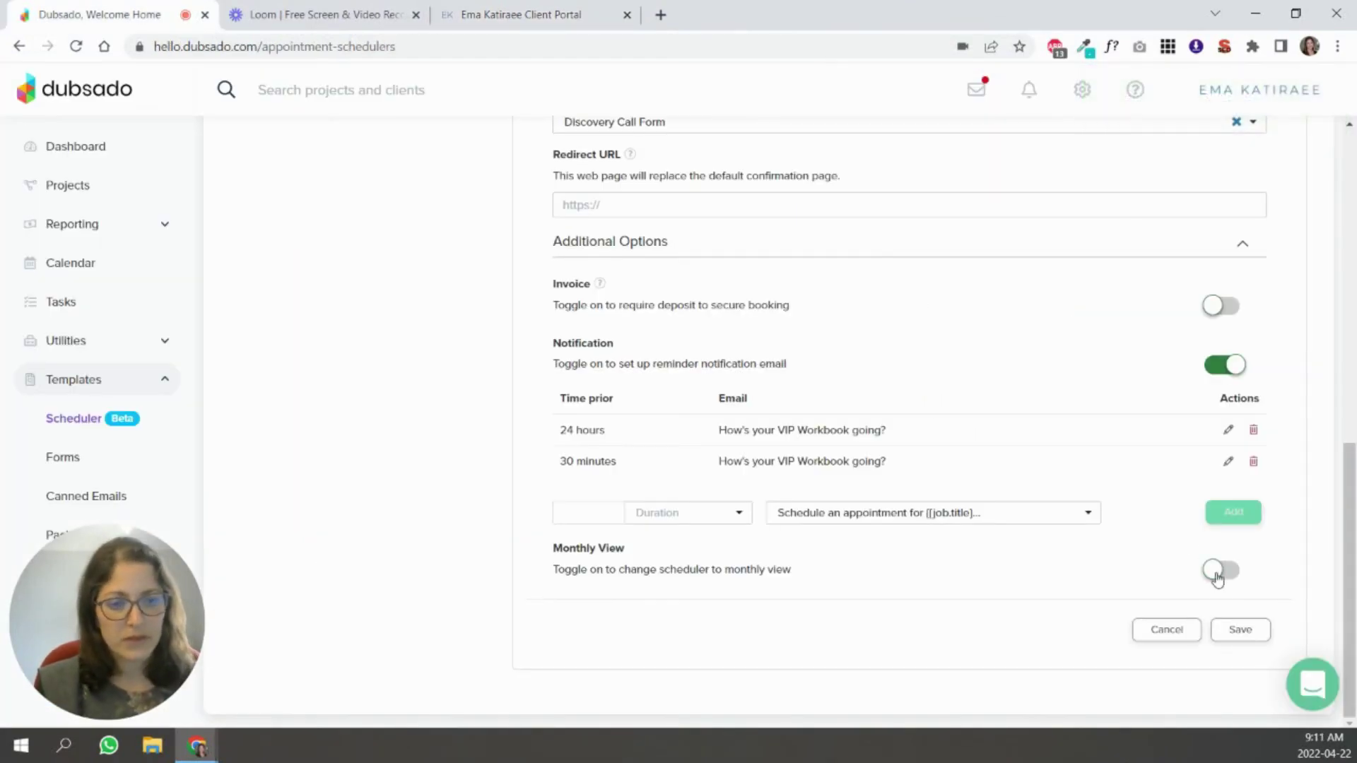
left_click(1229, 573)
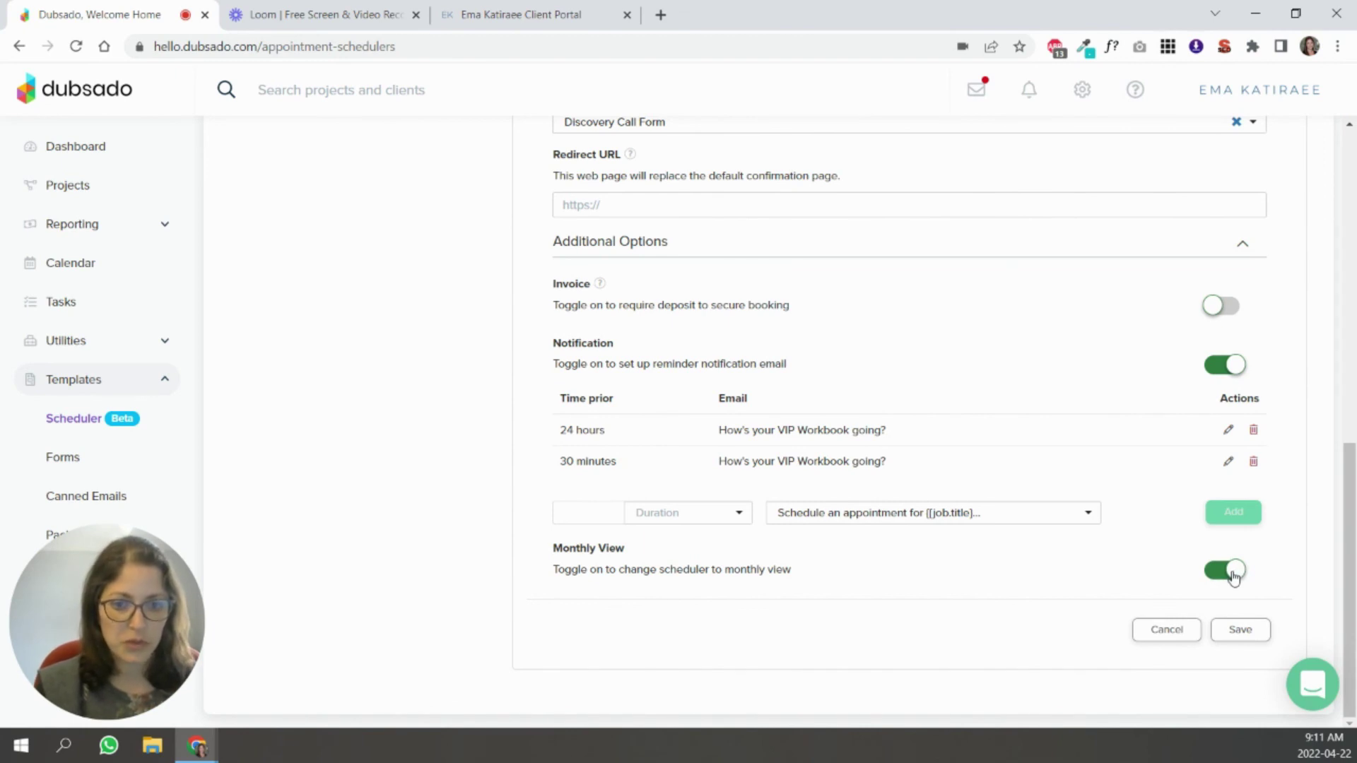
left_click(1233, 574)
left_click(1238, 634)
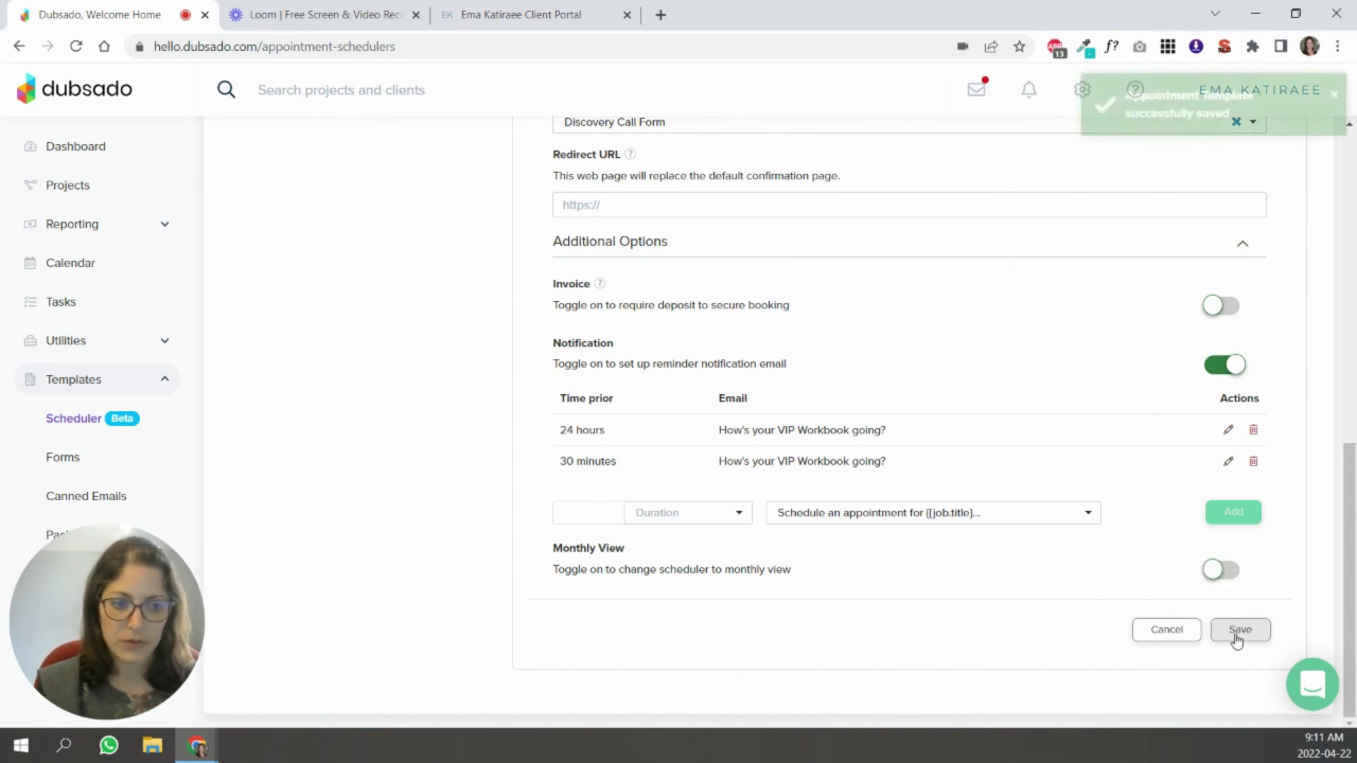
left_click(509, 15)
left_click(77, 47)
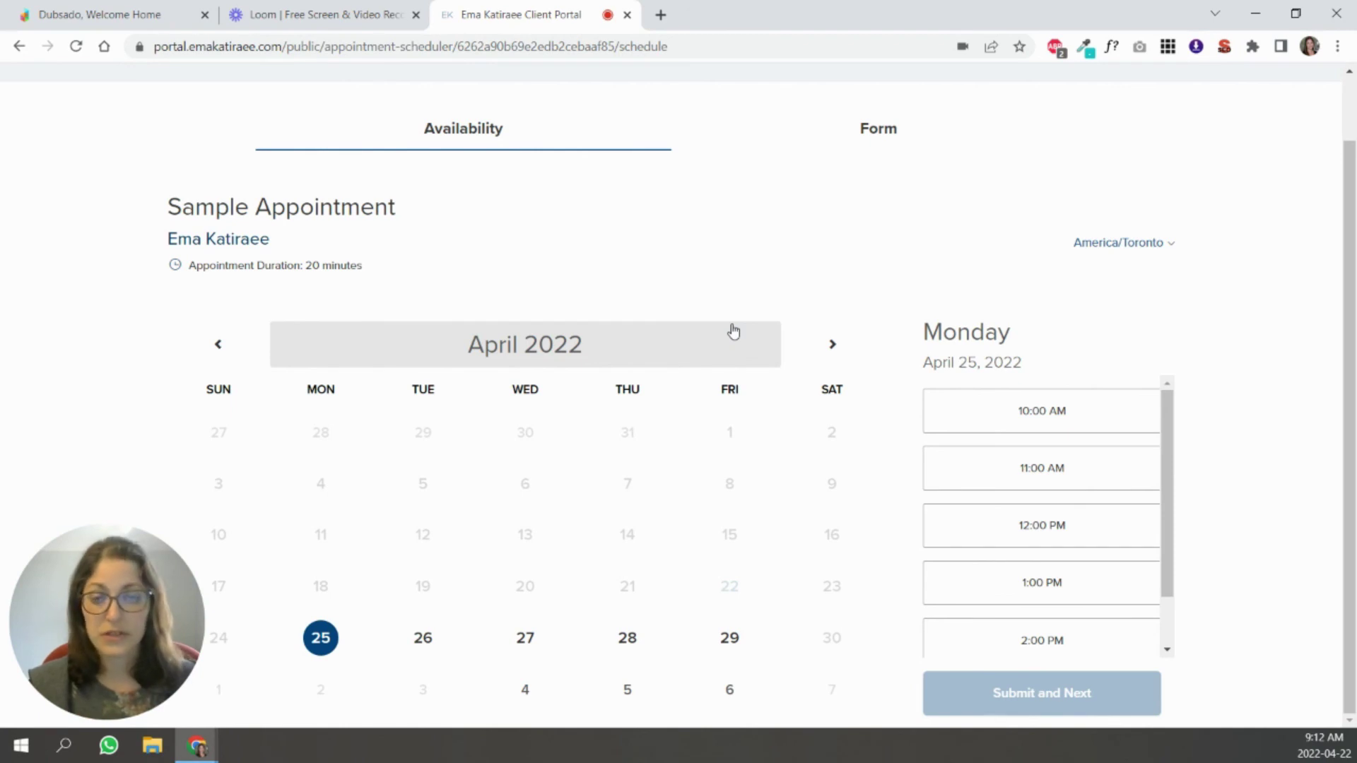
- Scroll through the embedded Discovery Call scheduler on emakatiraee.com's Book a Call page
left_click(662, 17)
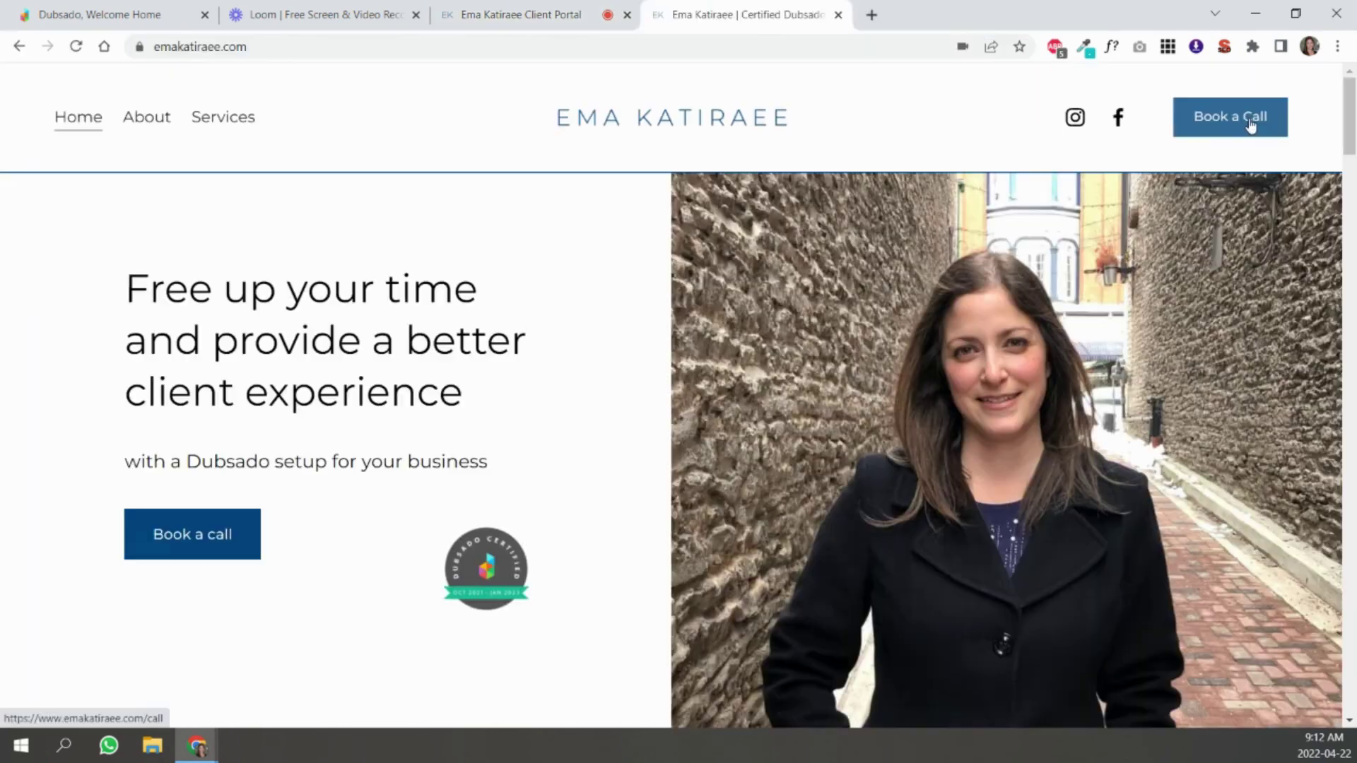
left_click(1247, 124)
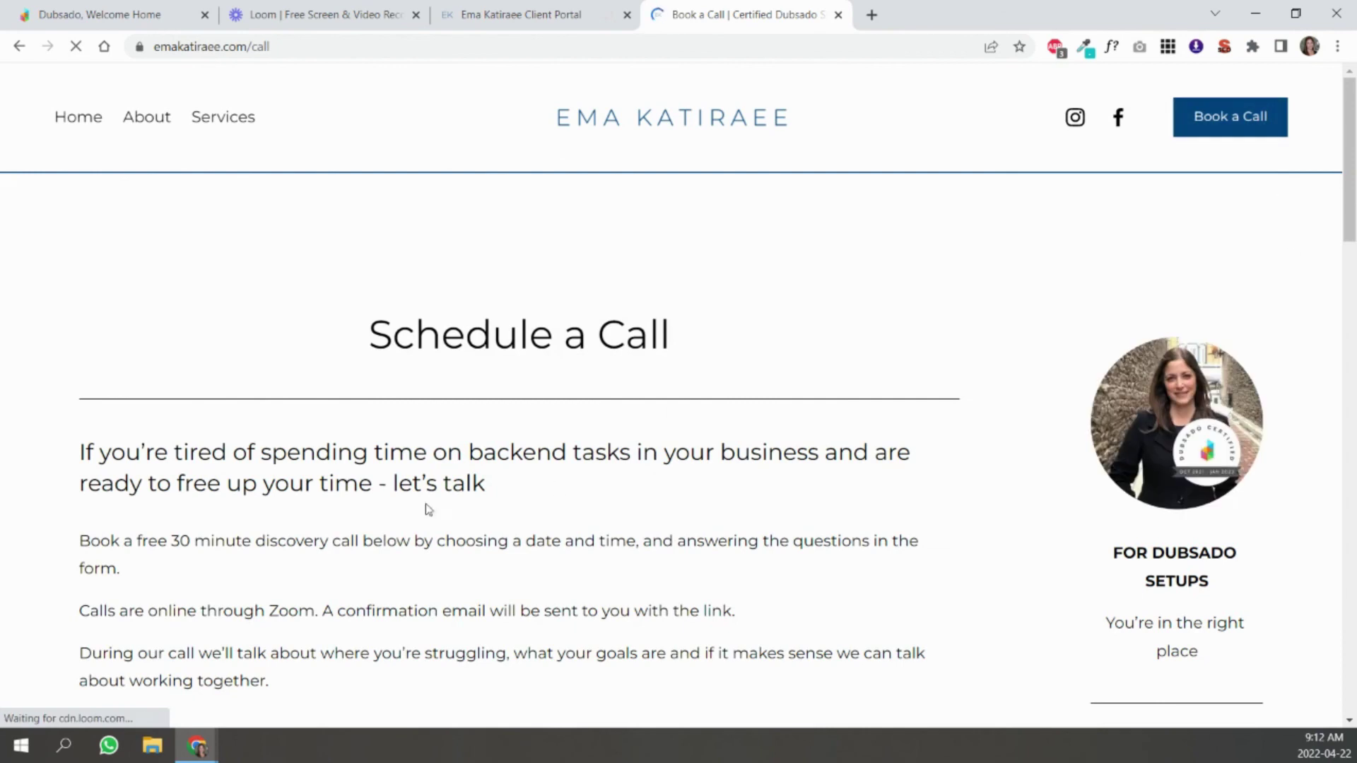
scroll(999, 303, "down", 5)
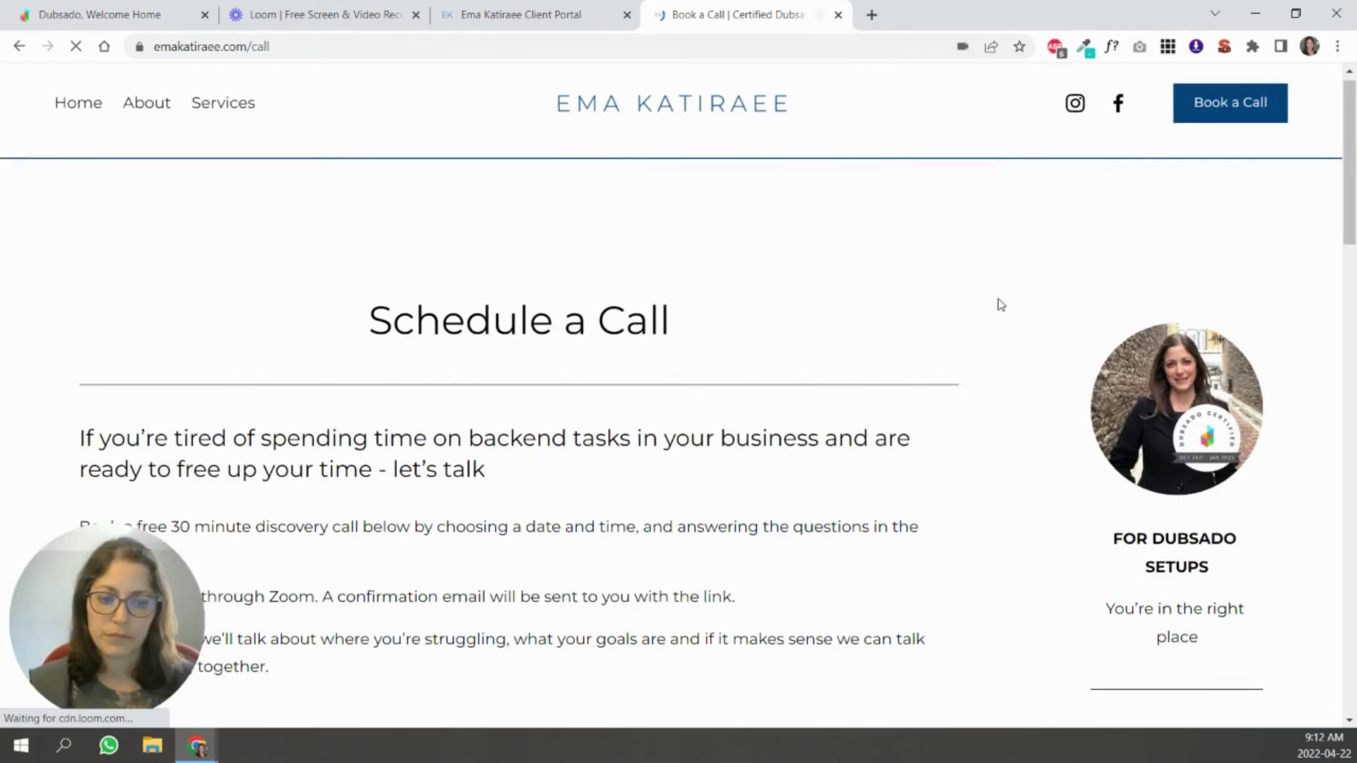
scroll(999, 304, "down", 5)
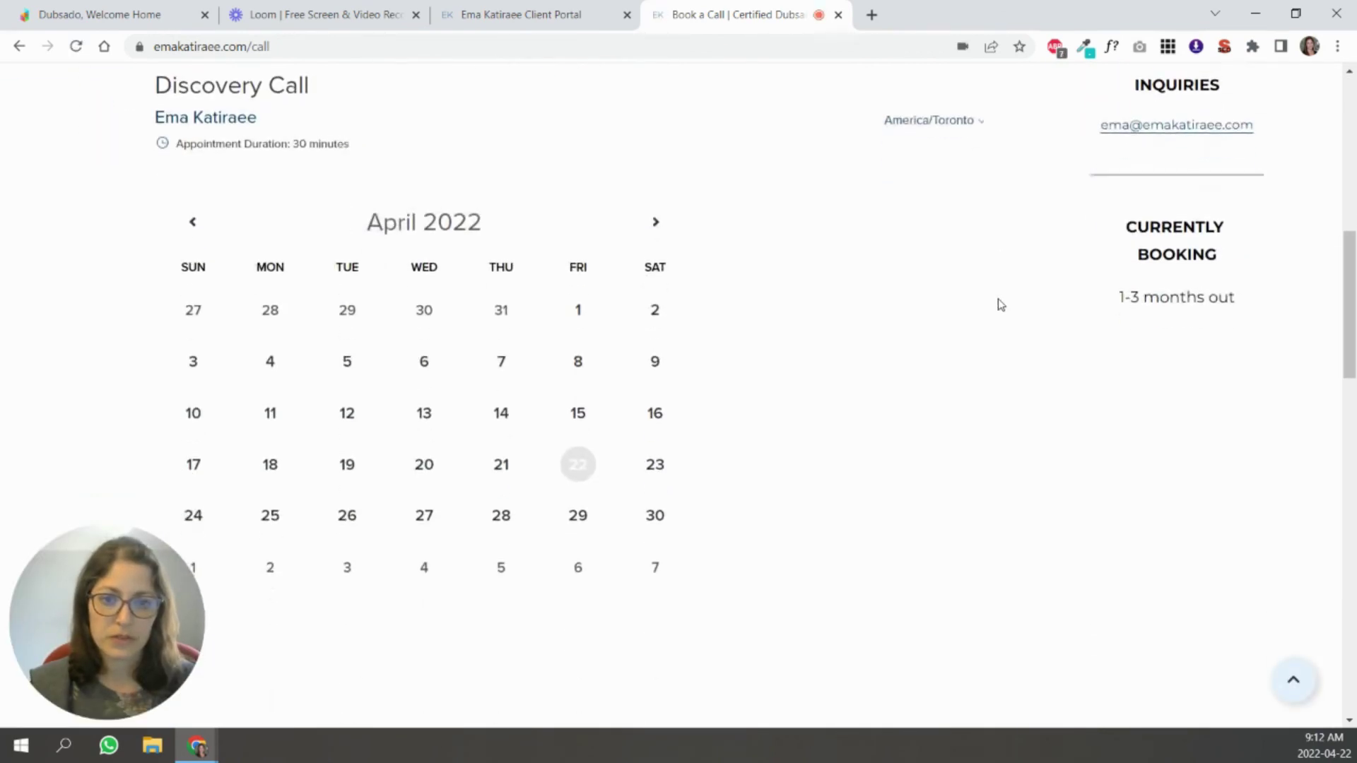
scroll(1000, 303, "up", 1)
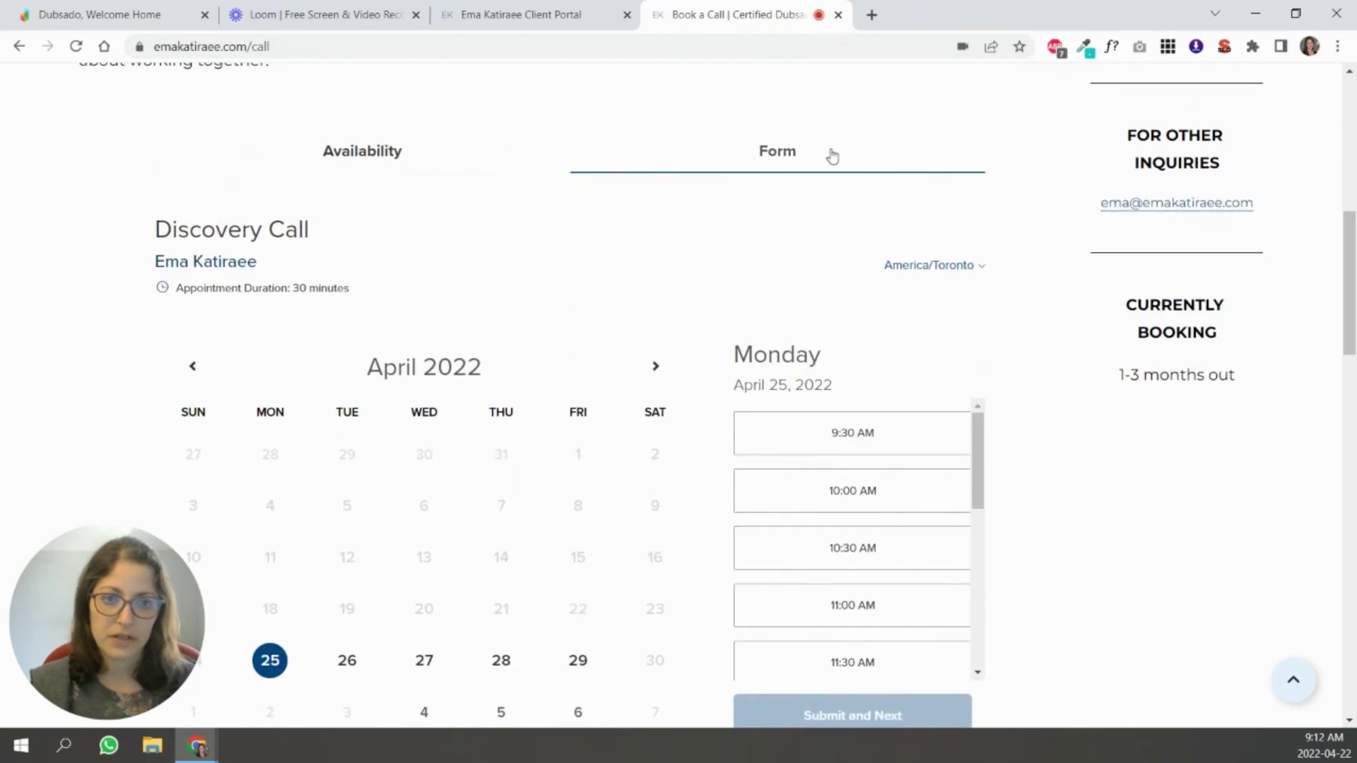
scroll(427, 212, "up", 1)
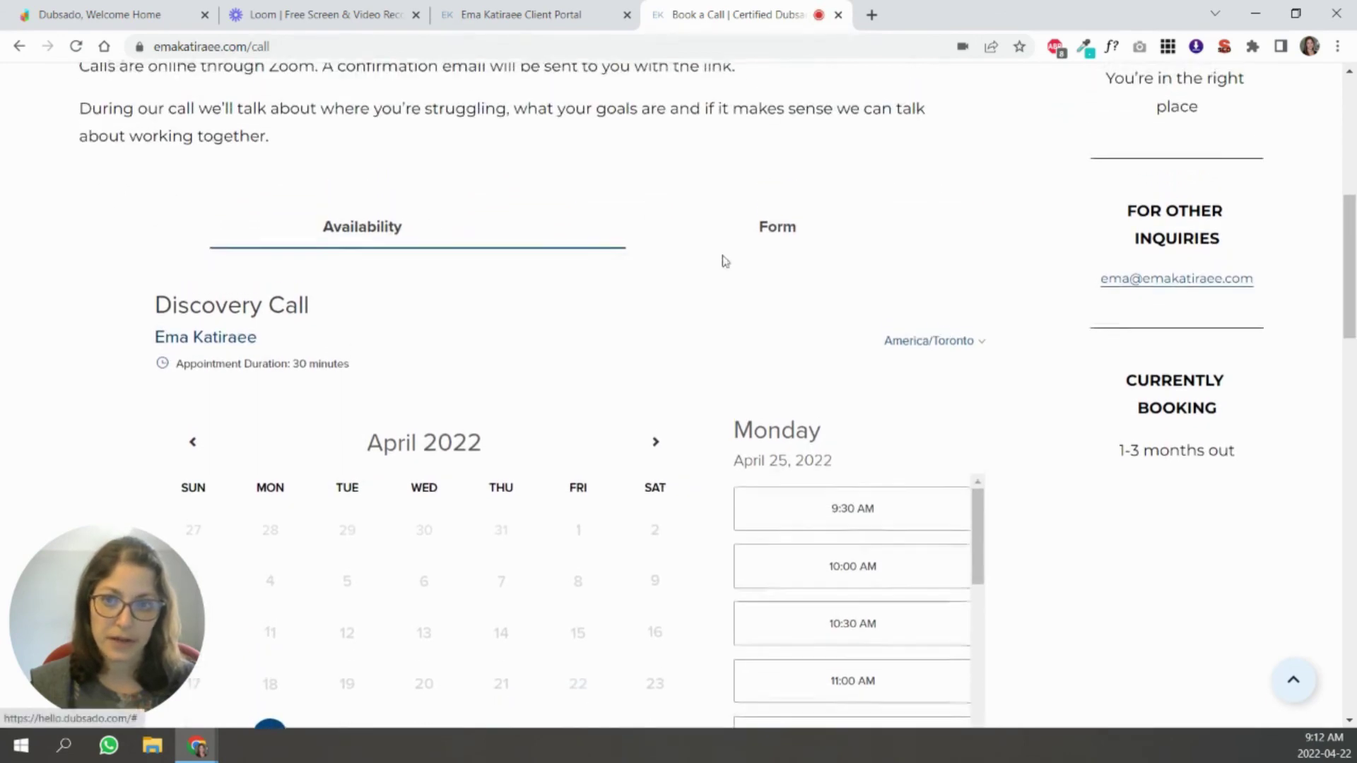
scroll(728, 266, "down", 1)
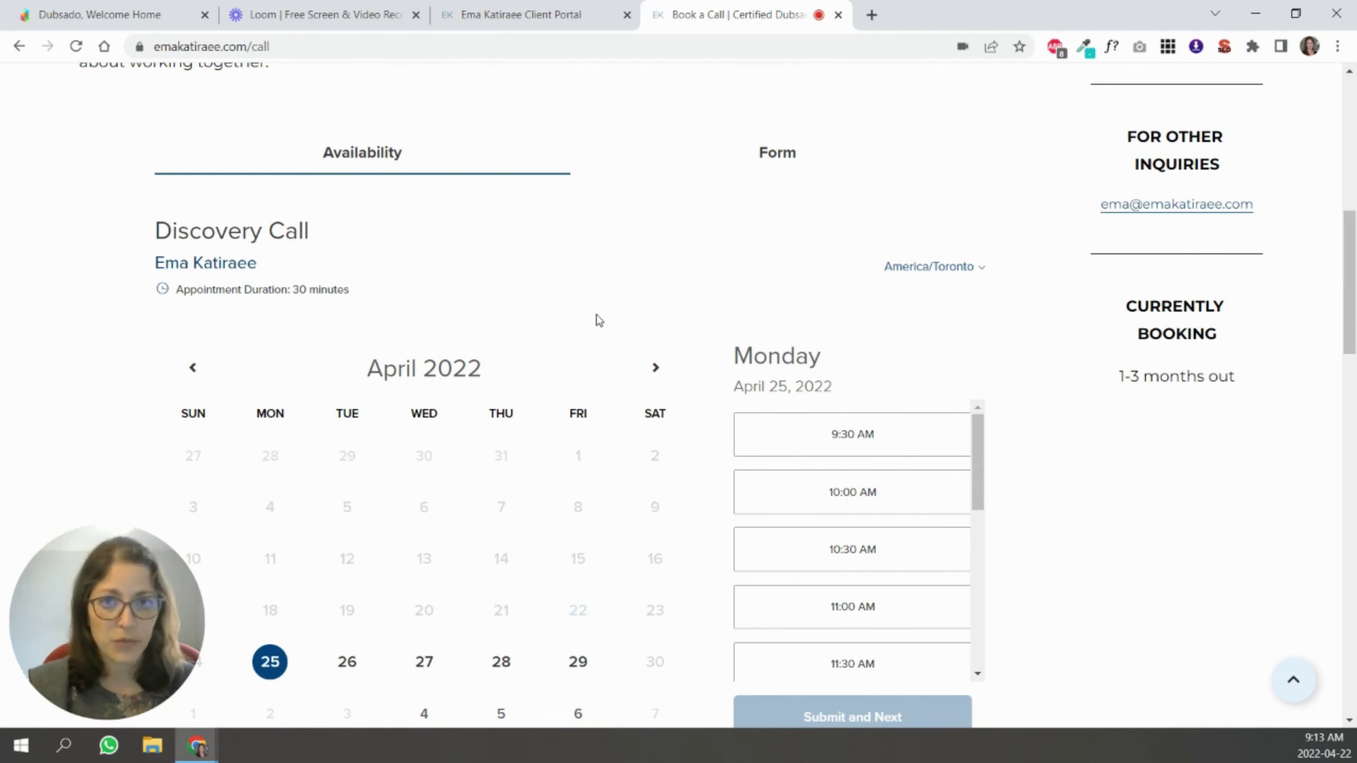
left_click(523, 14)
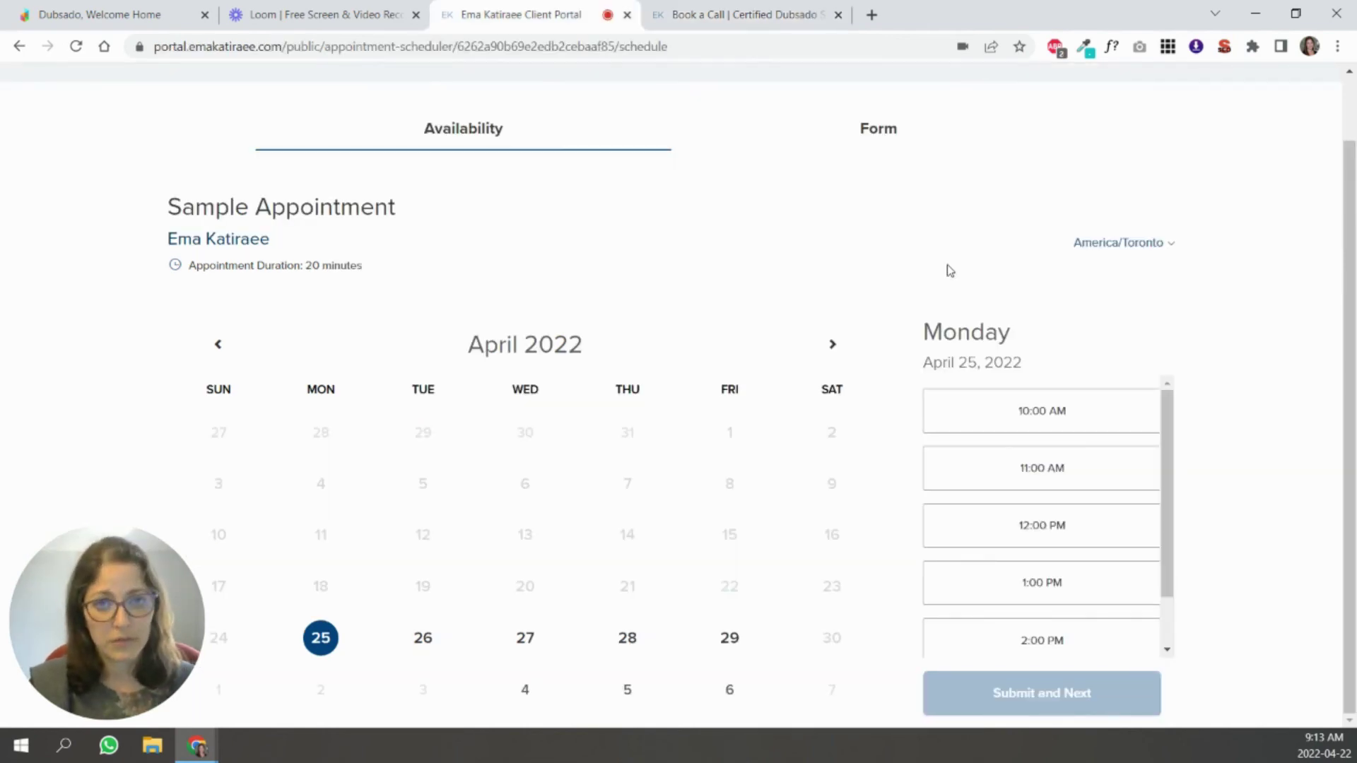